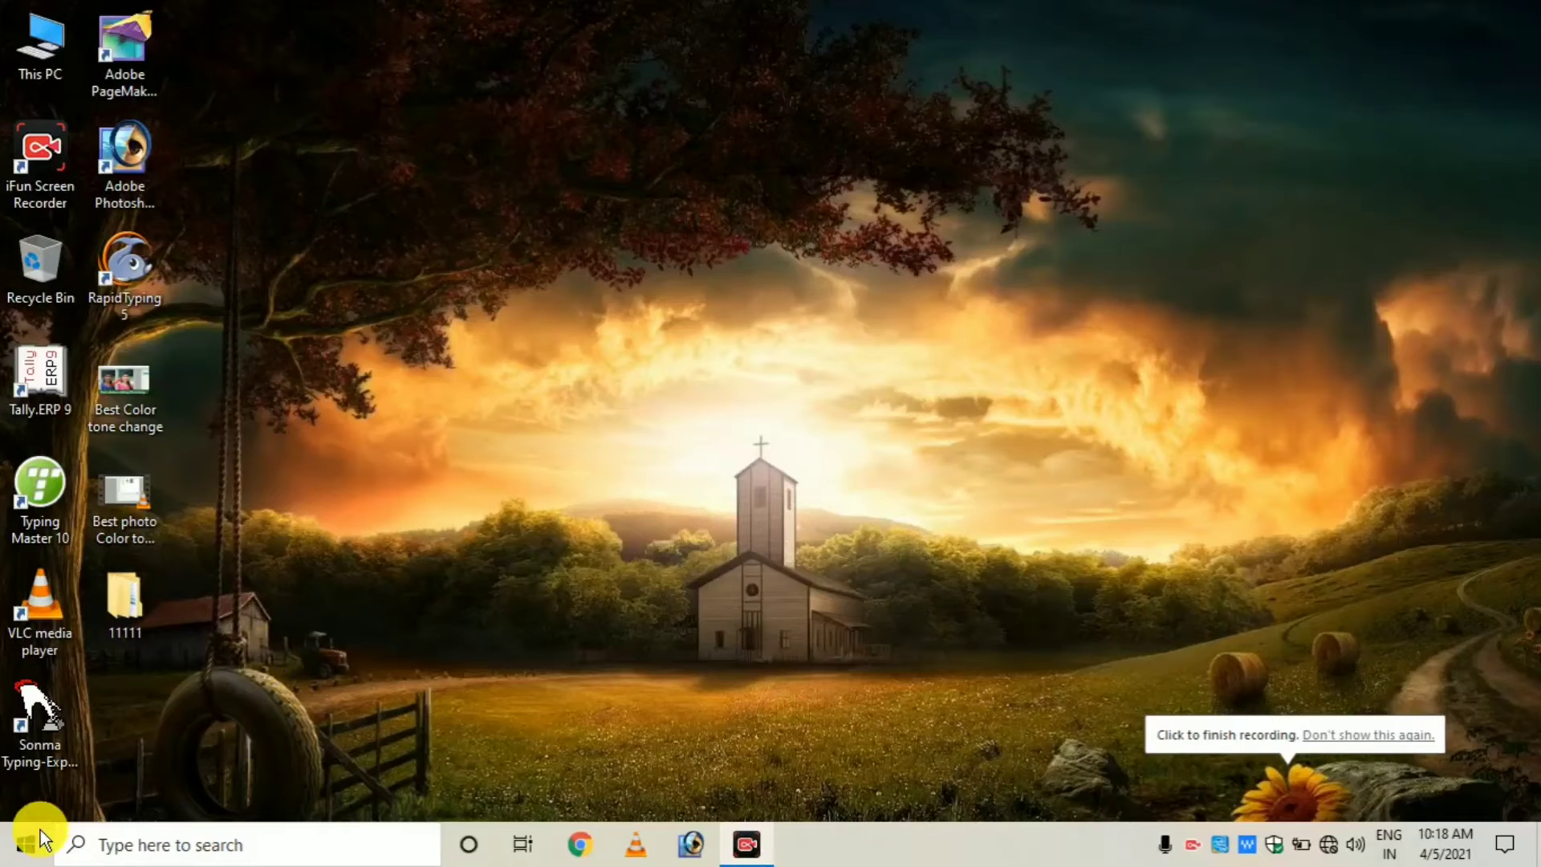
Step: Launch Word 2013 from its tile in the Windows 10 Start menu
click(26, 849)
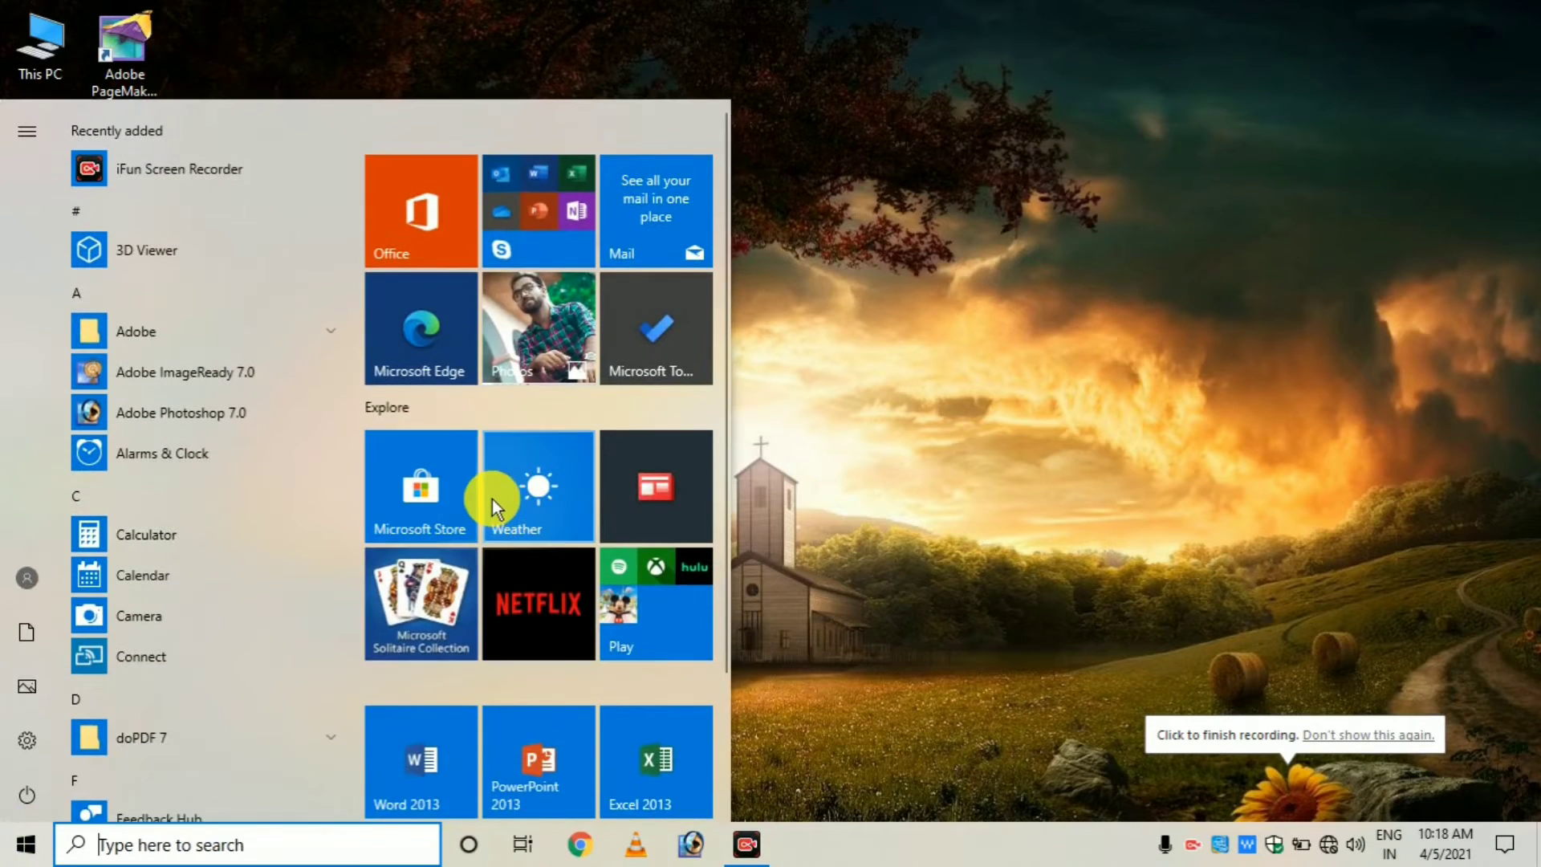
scroll(493, 499, down, 2)
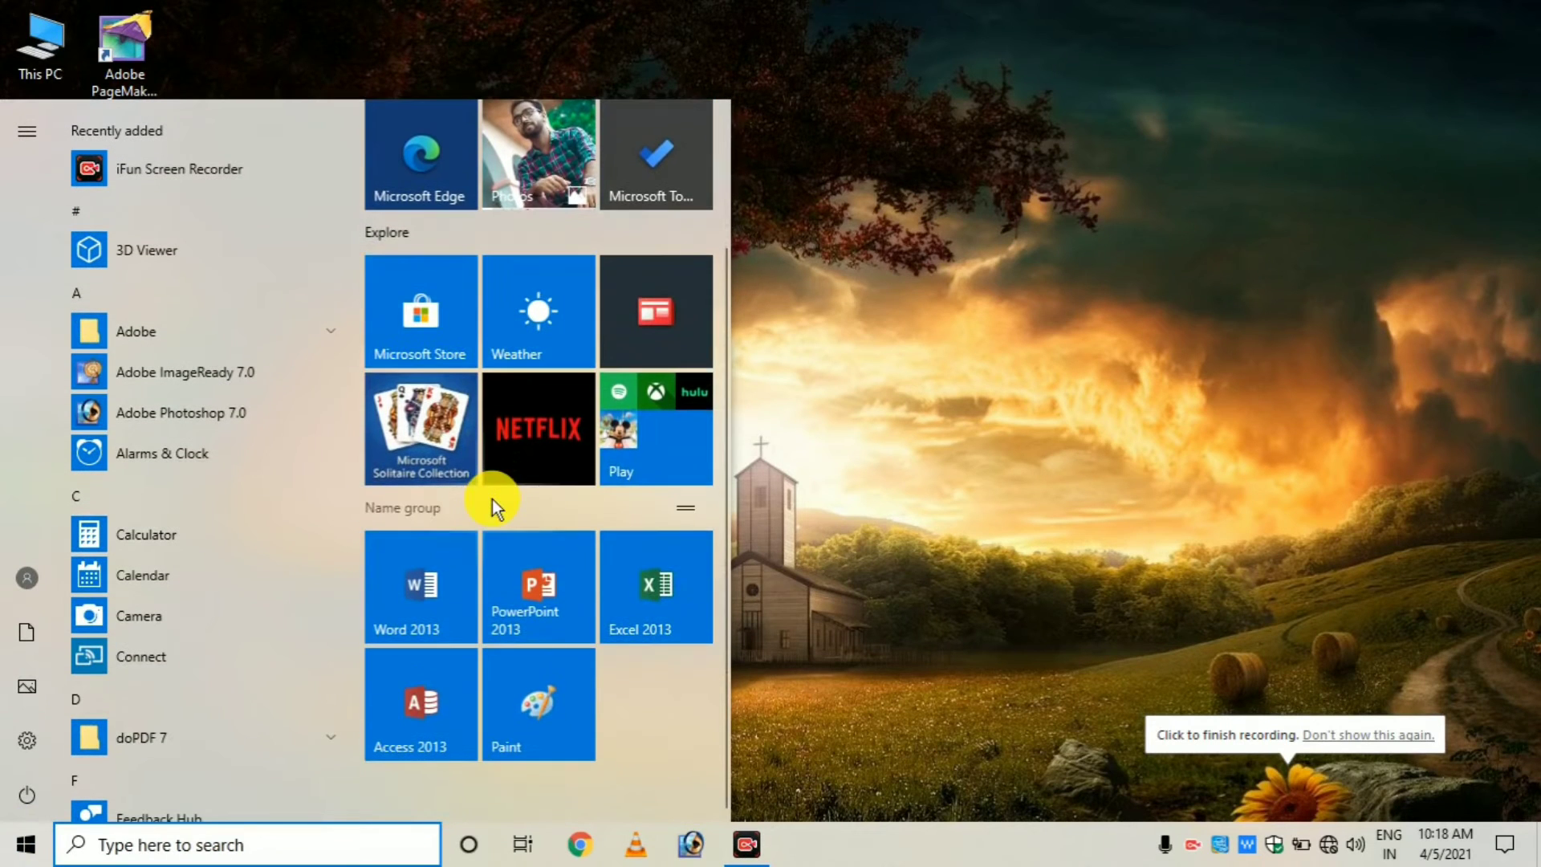
click(446, 584)
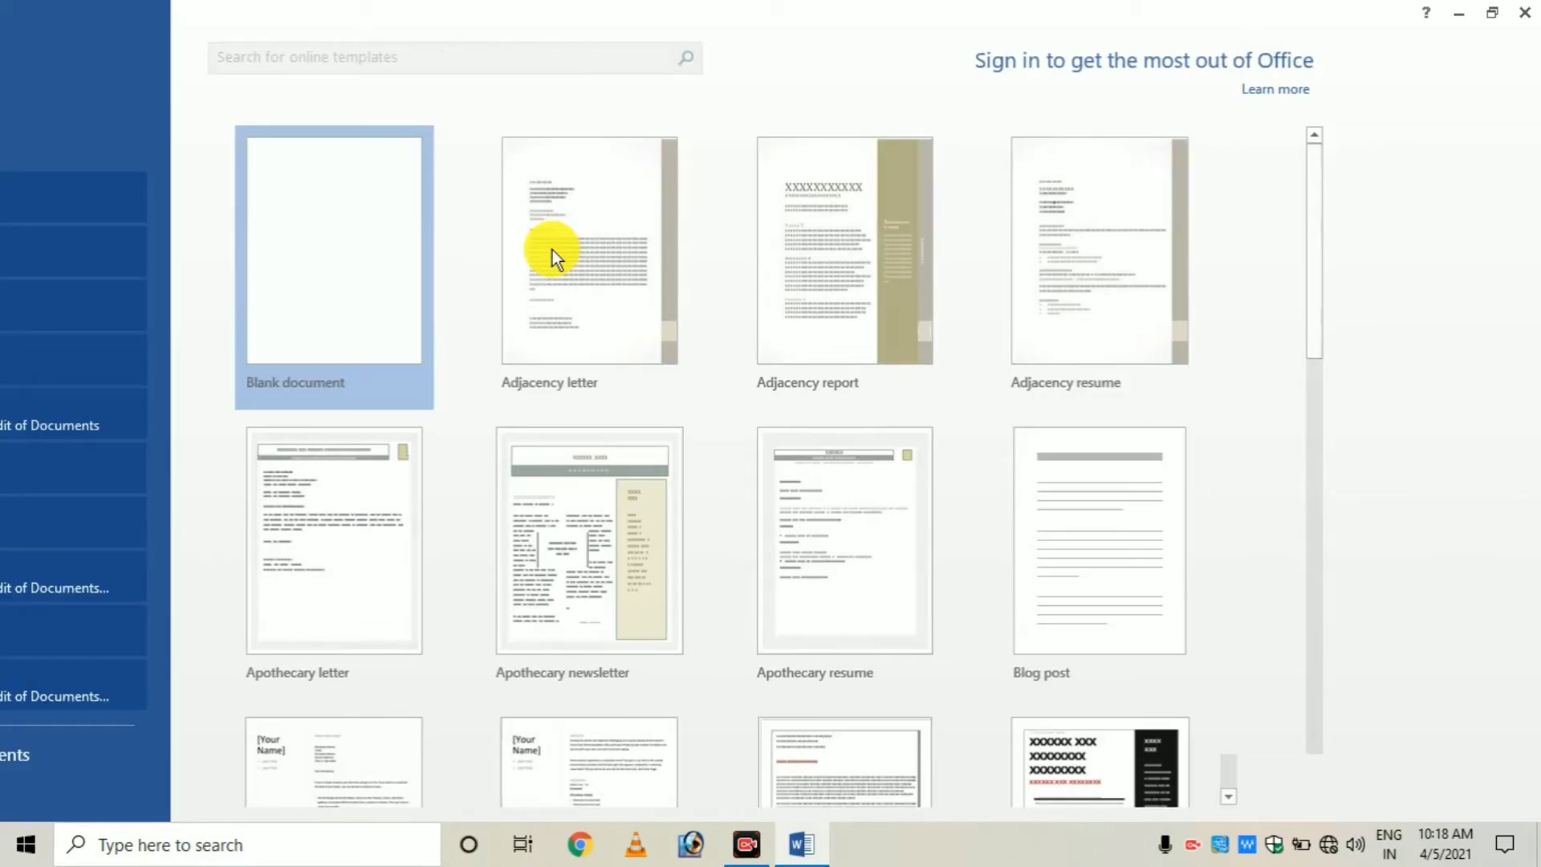
Step: Start a blank document and draw a tall rectangle flush against the page's left edge
key(Return)
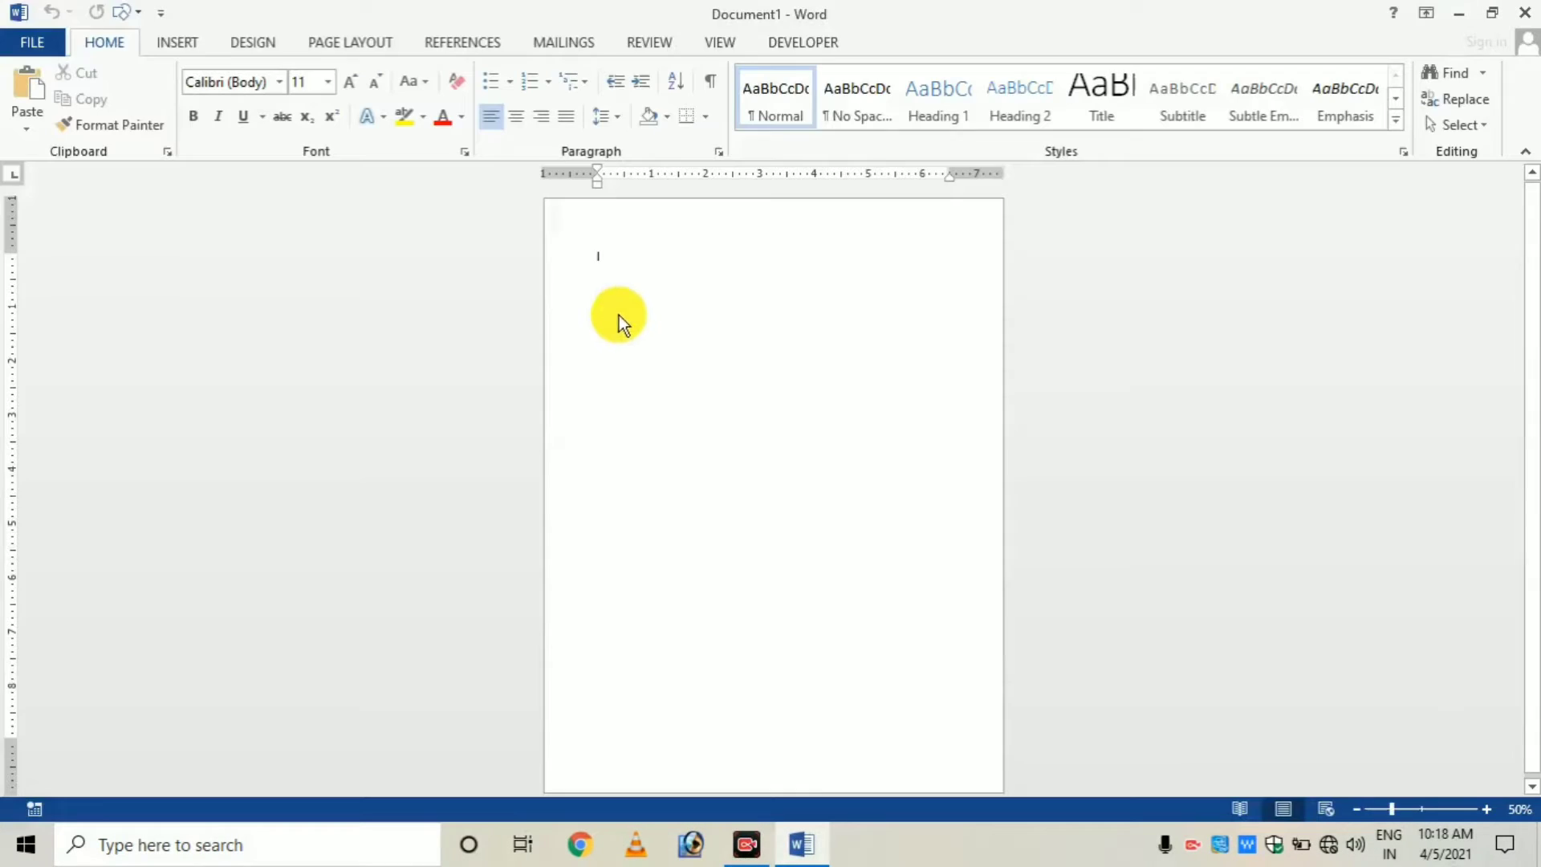
click(187, 45)
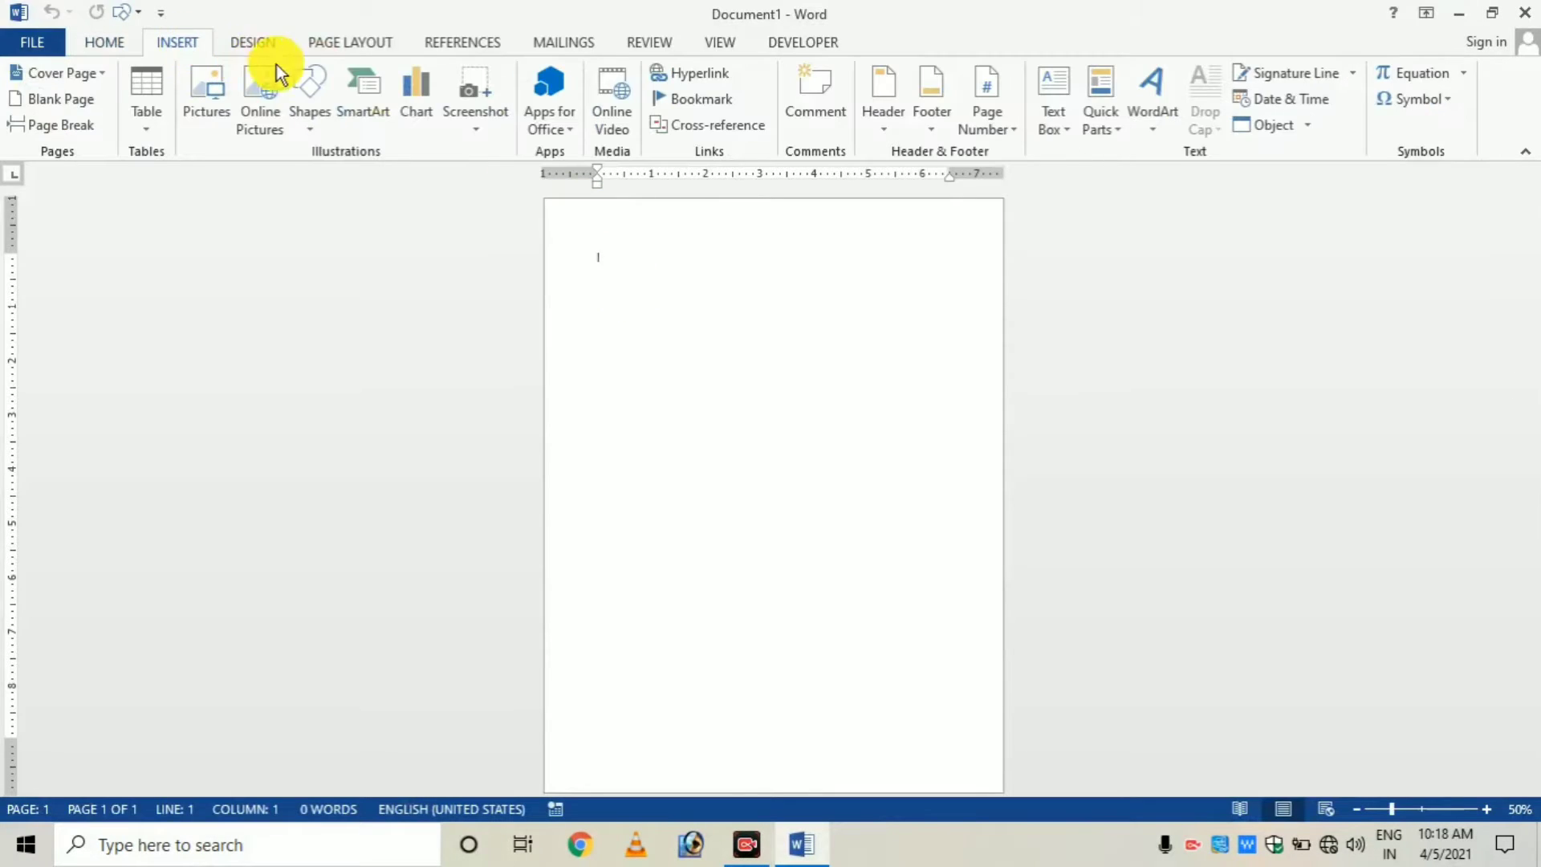
click(298, 119)
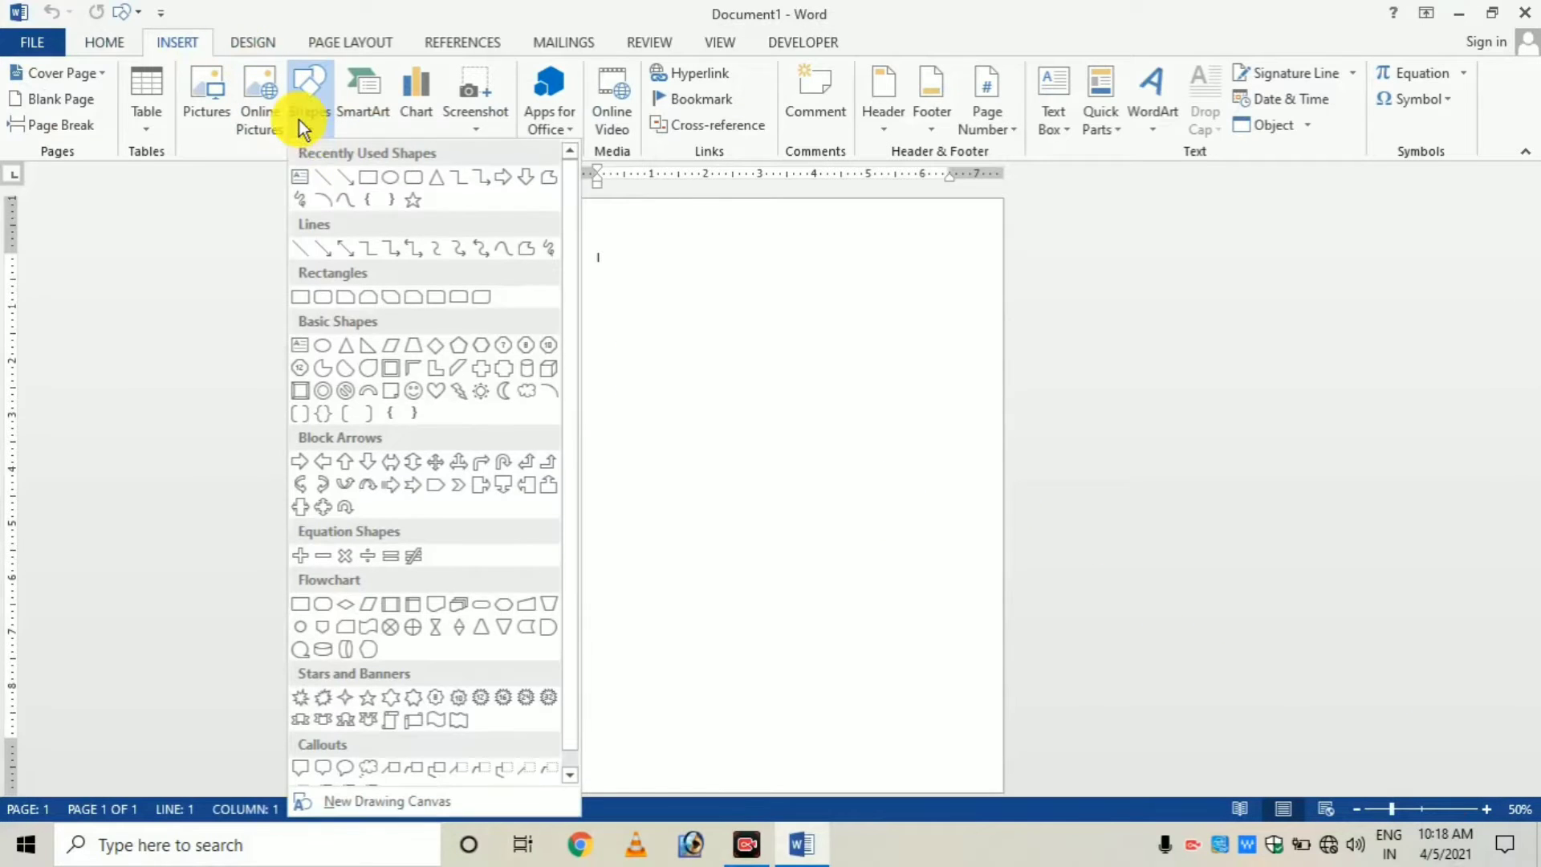
click(367, 179)
mouse_move(549, 201)
mouse_down()
mouse_move(629, 522)
mouse_move(617, 795)
mouse_up()
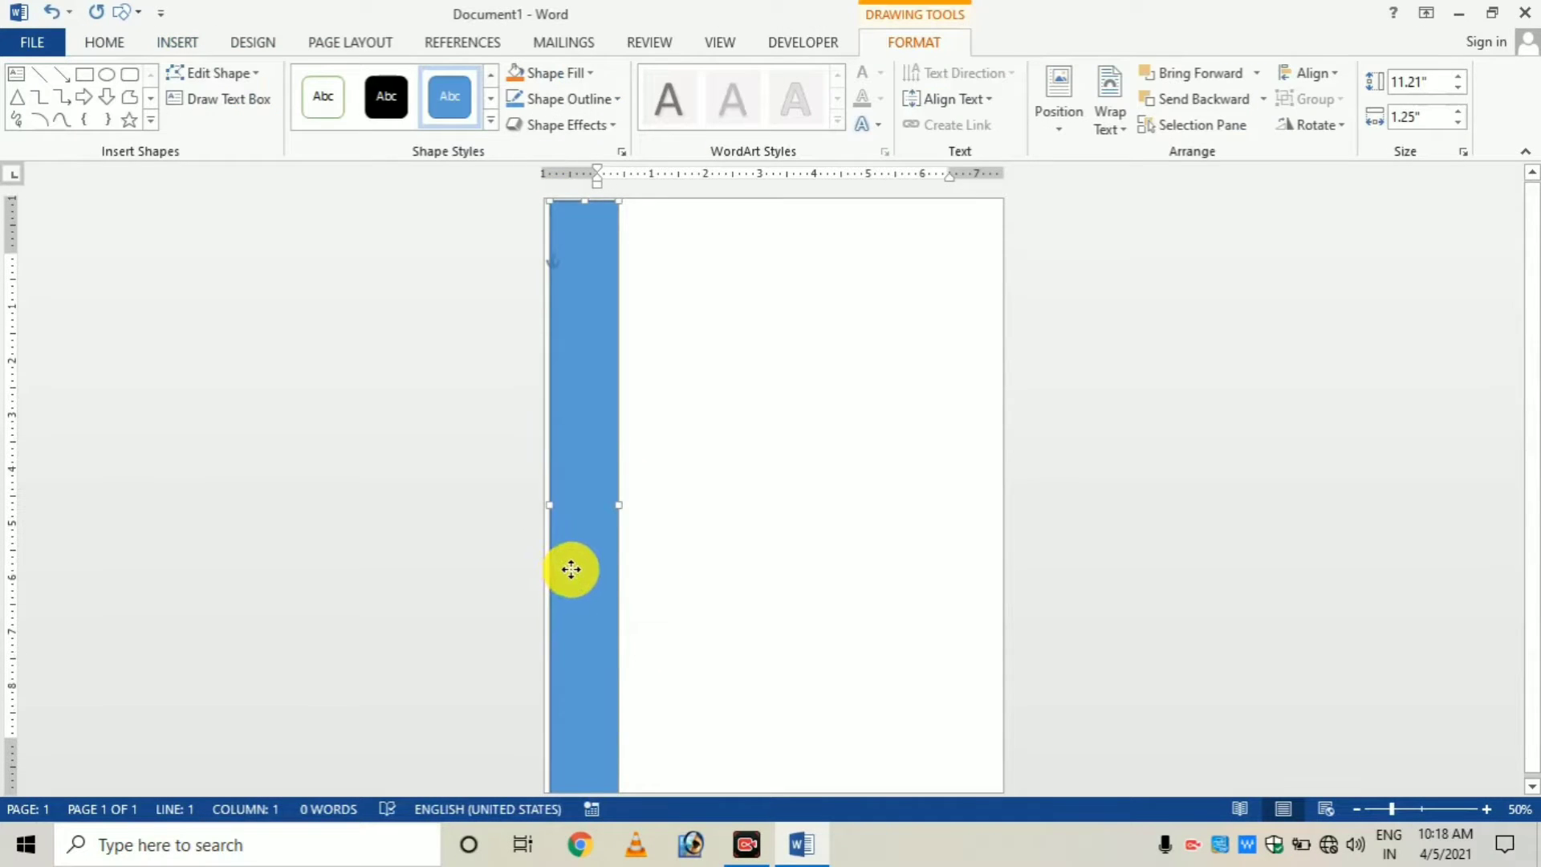
drag(570, 569, 562, 557)
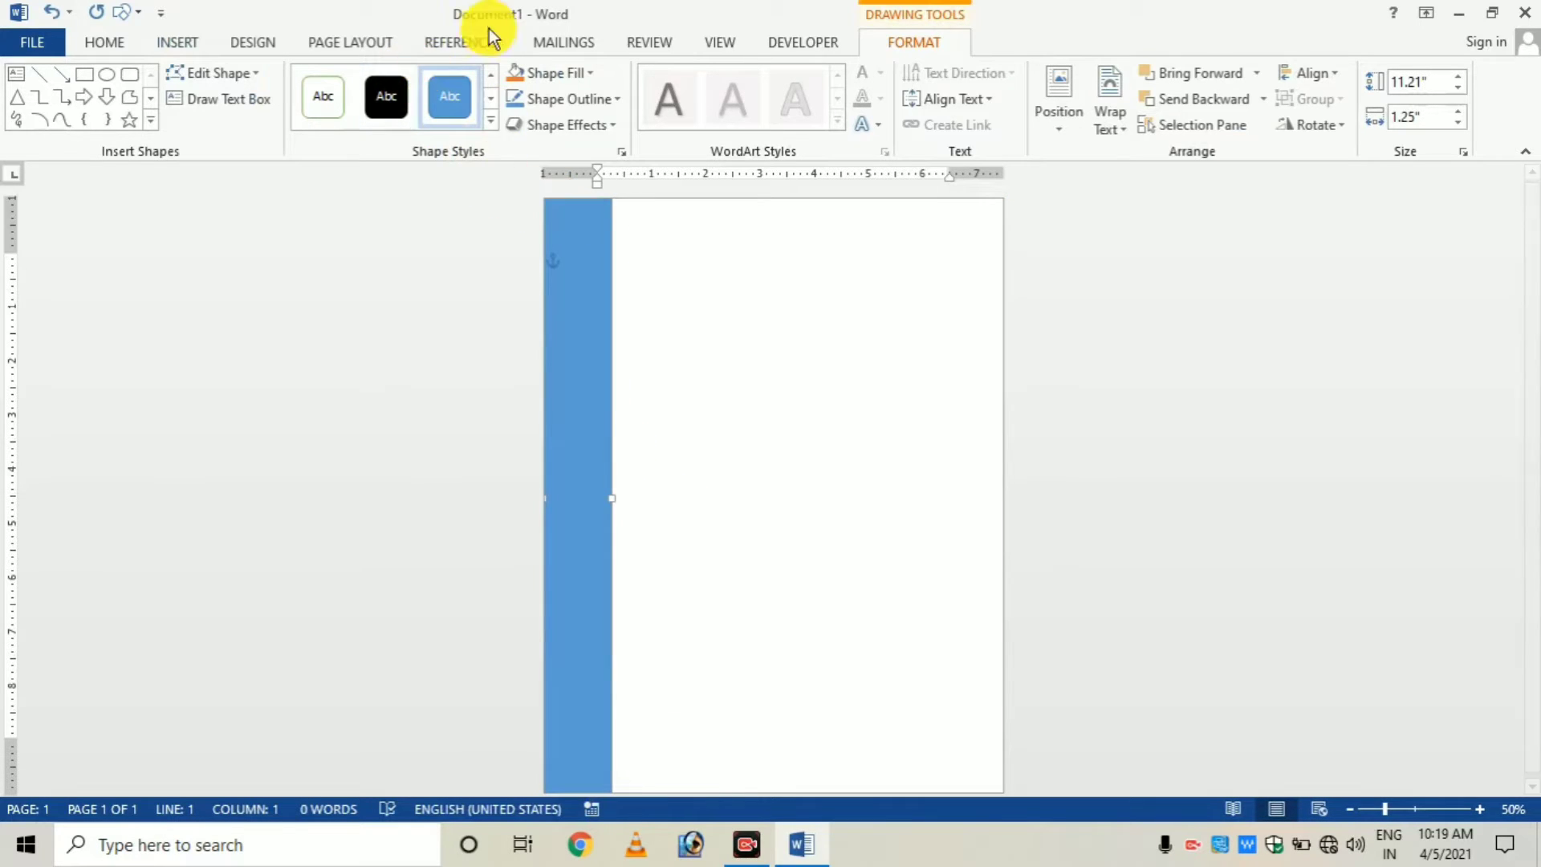
Step: Fill the sidebar rectangle red and give it an outer shadow
click(580, 78)
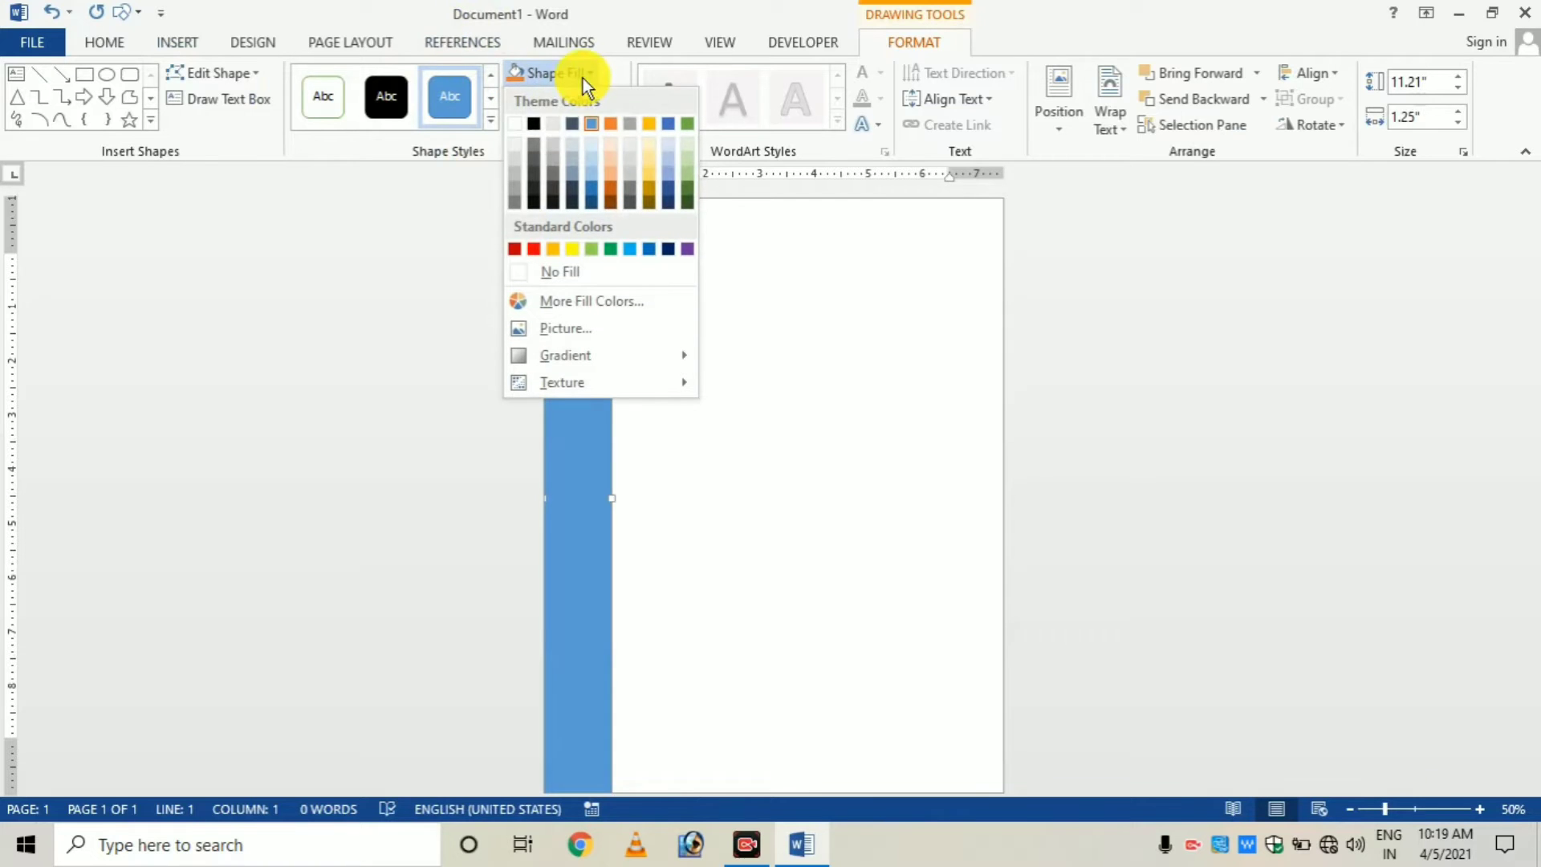
click(514, 248)
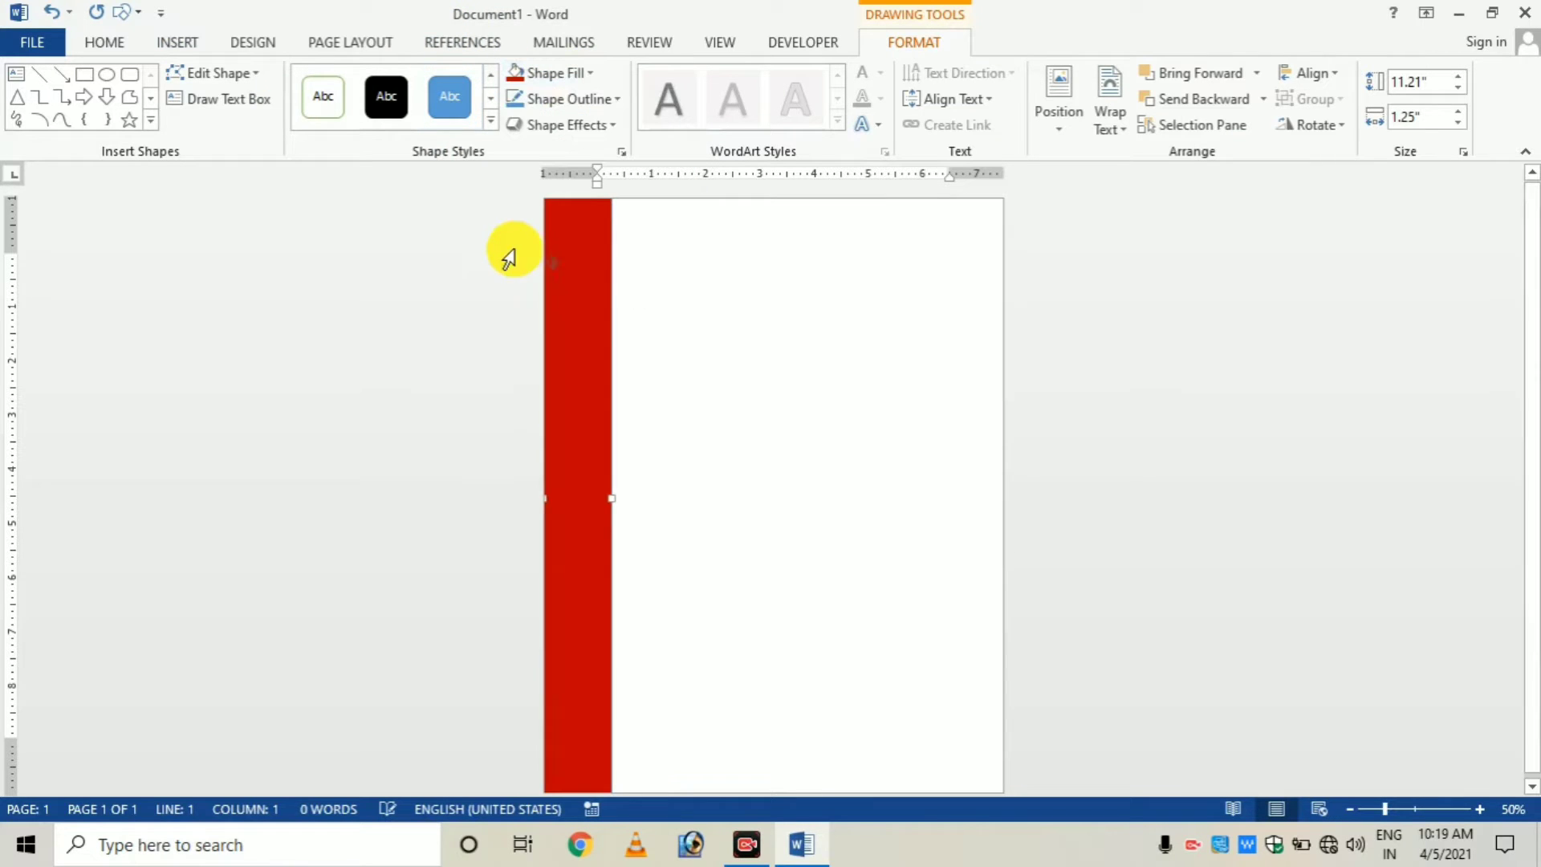
click(562, 126)
mouse_move(580, 216)
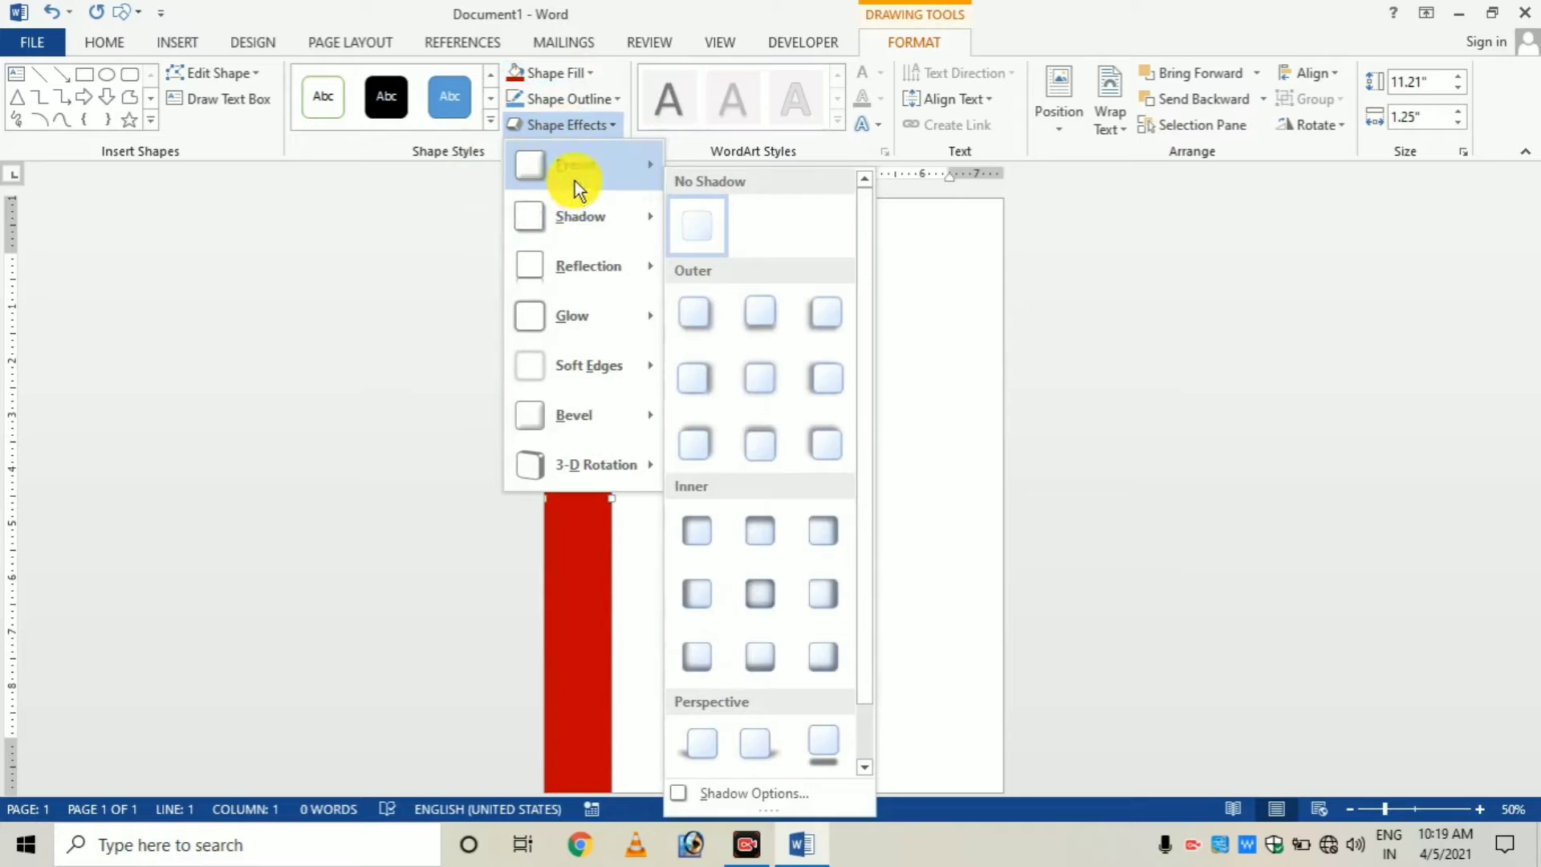
click(871, 292)
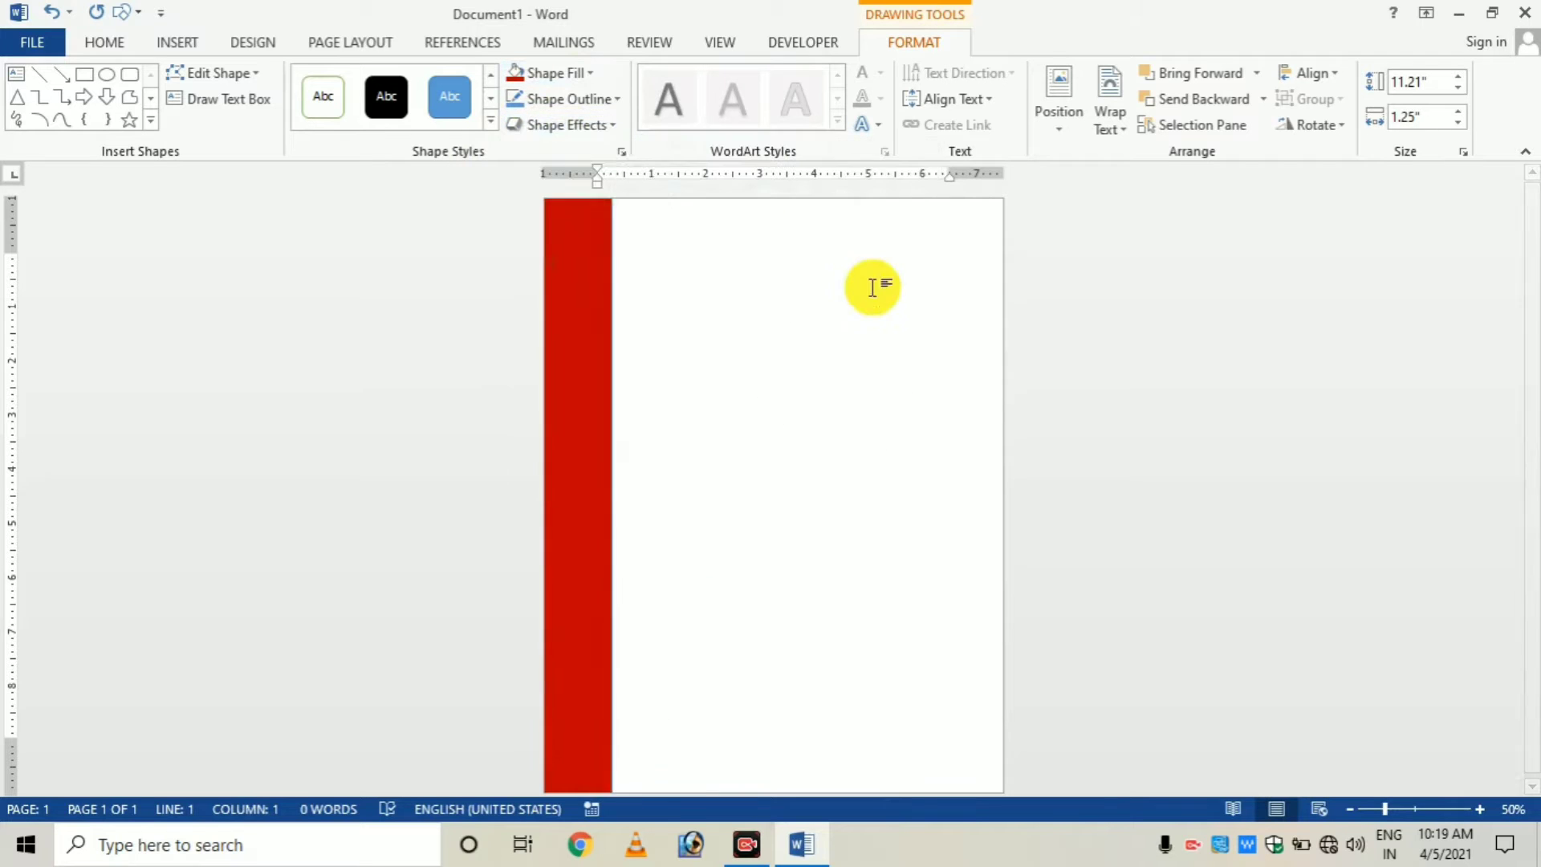
click(124, 12)
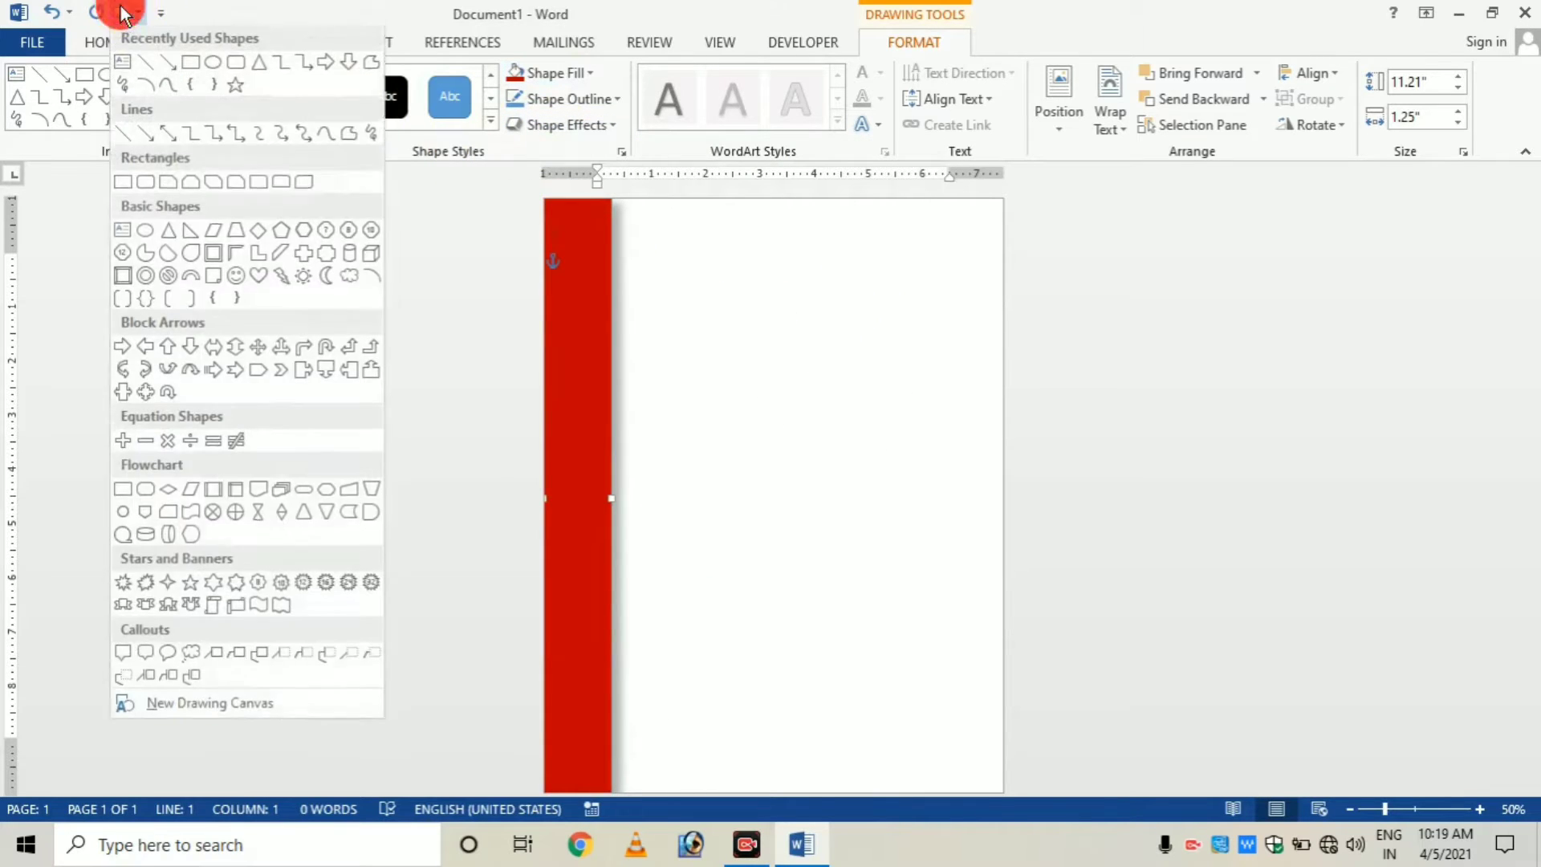
Step: Draw a 3.88-inch square mid-page and rotate it 45° into a diamond beside the red bar
click(192, 66)
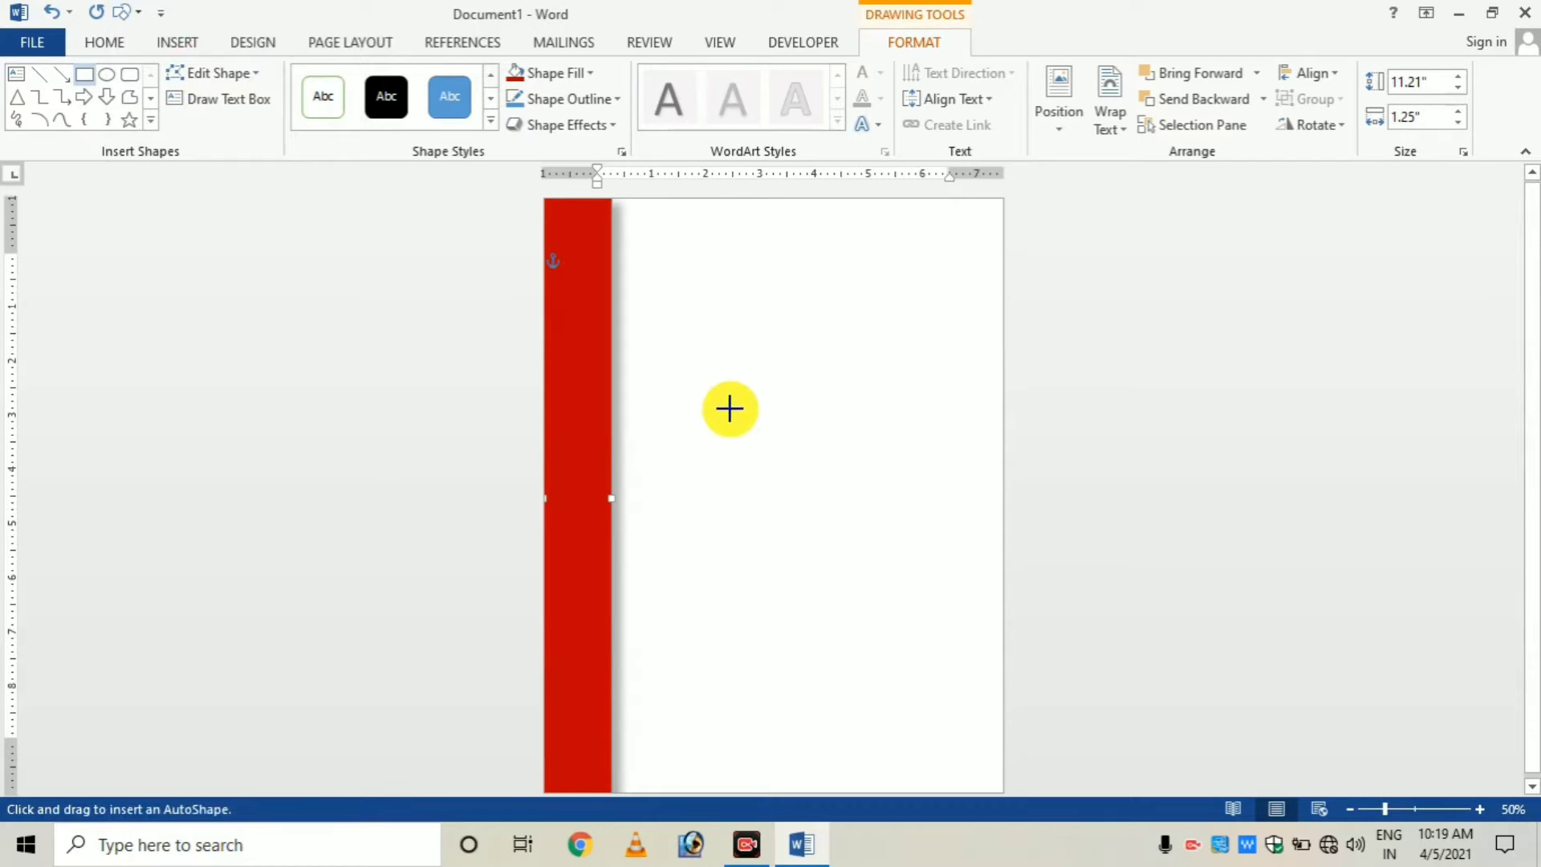
drag(686, 390, 895, 575)
drag(791, 370, 883, 399)
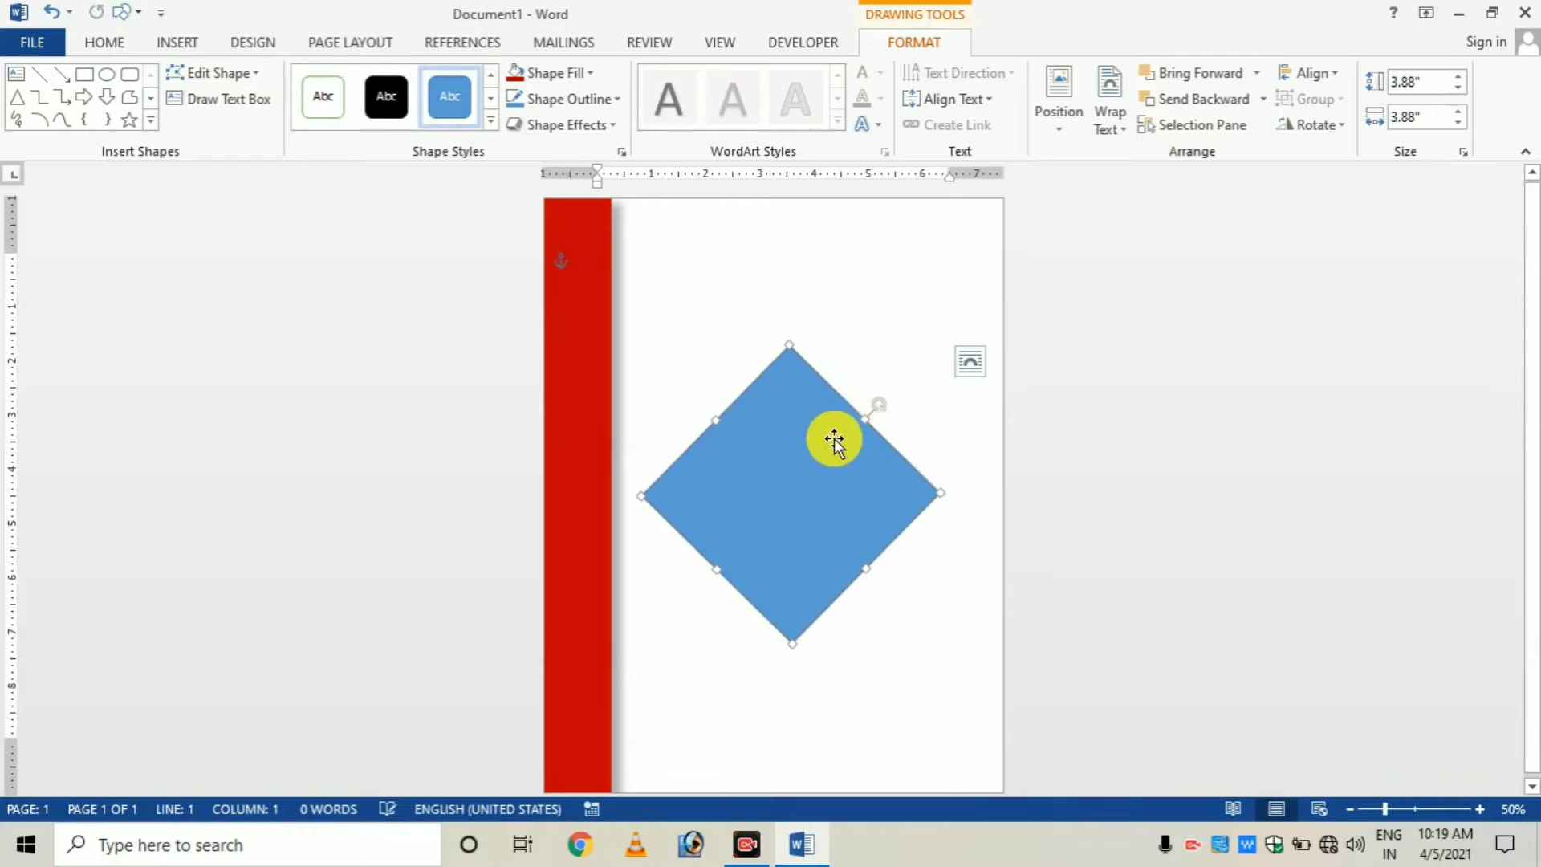
drag(782, 479, 789, 479)
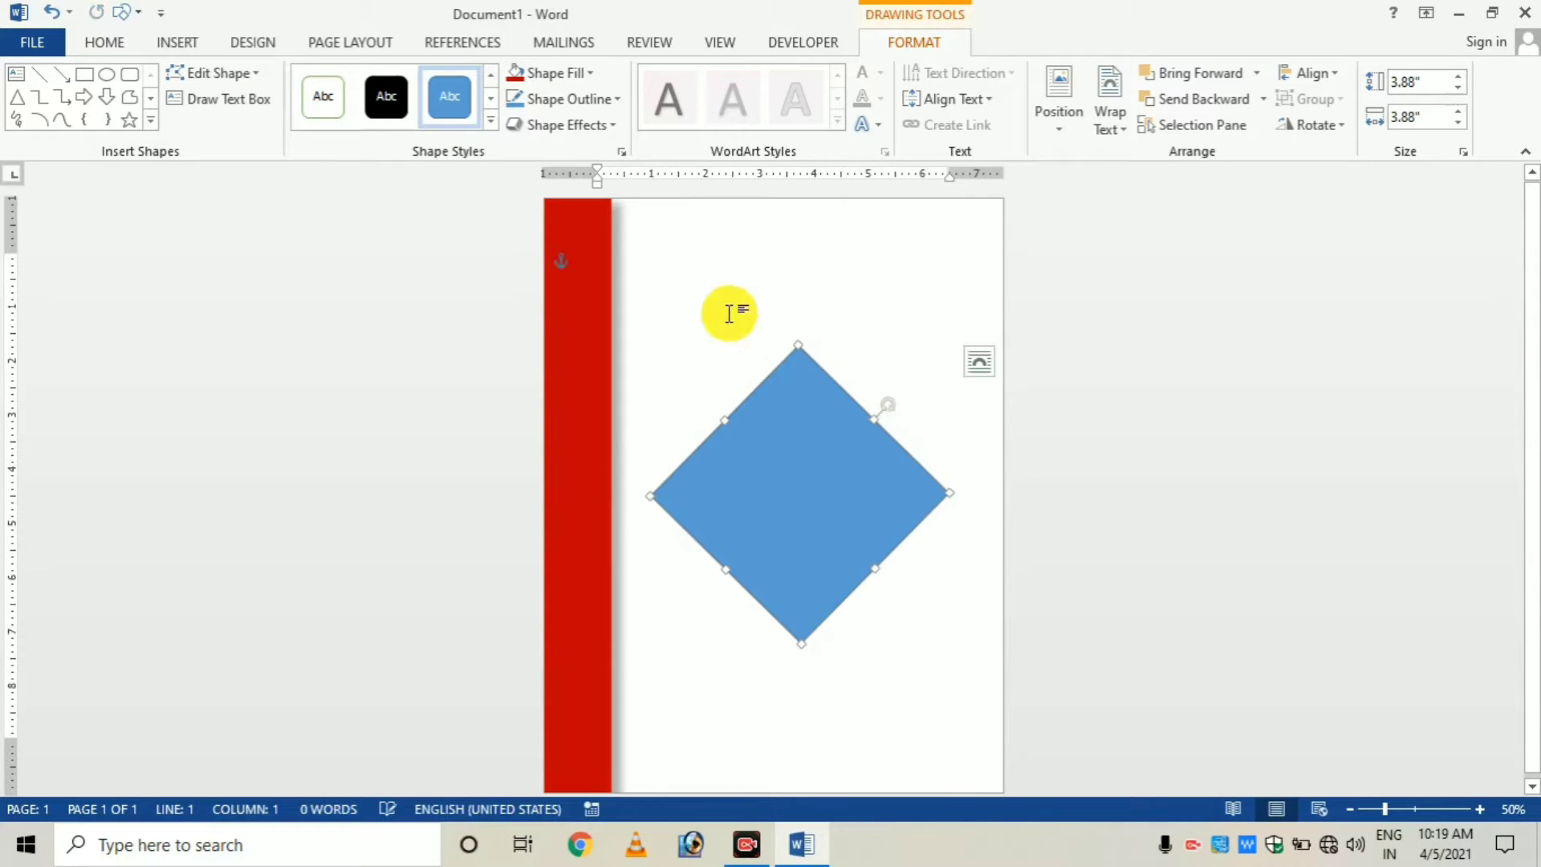
Step: Draw a small square, rotate it into a diamond, and size it on the red bar's edge
click(180, 45)
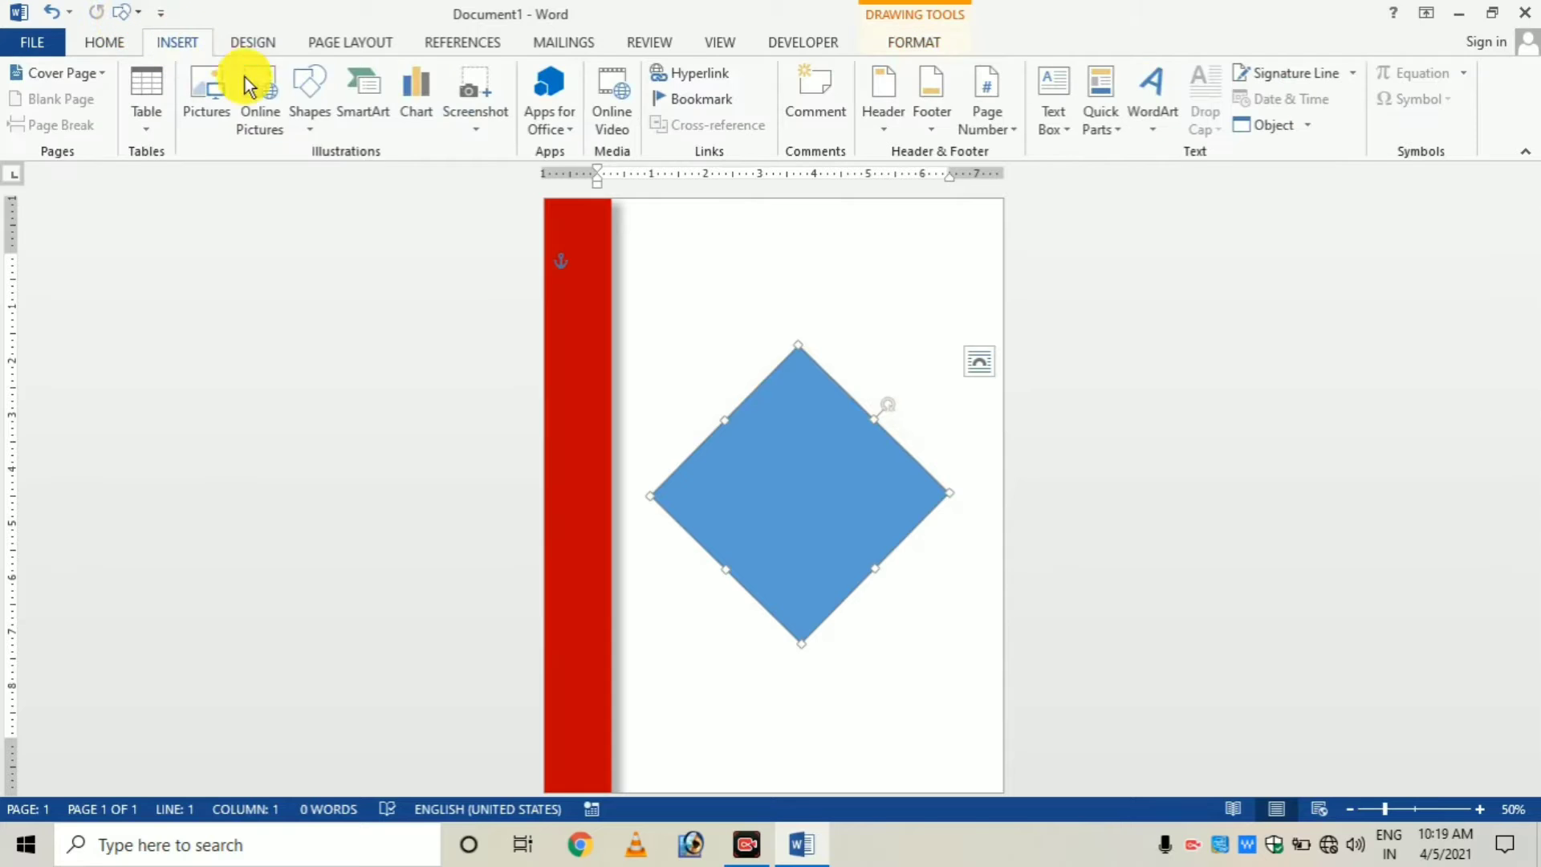
click(310, 89)
click(367, 175)
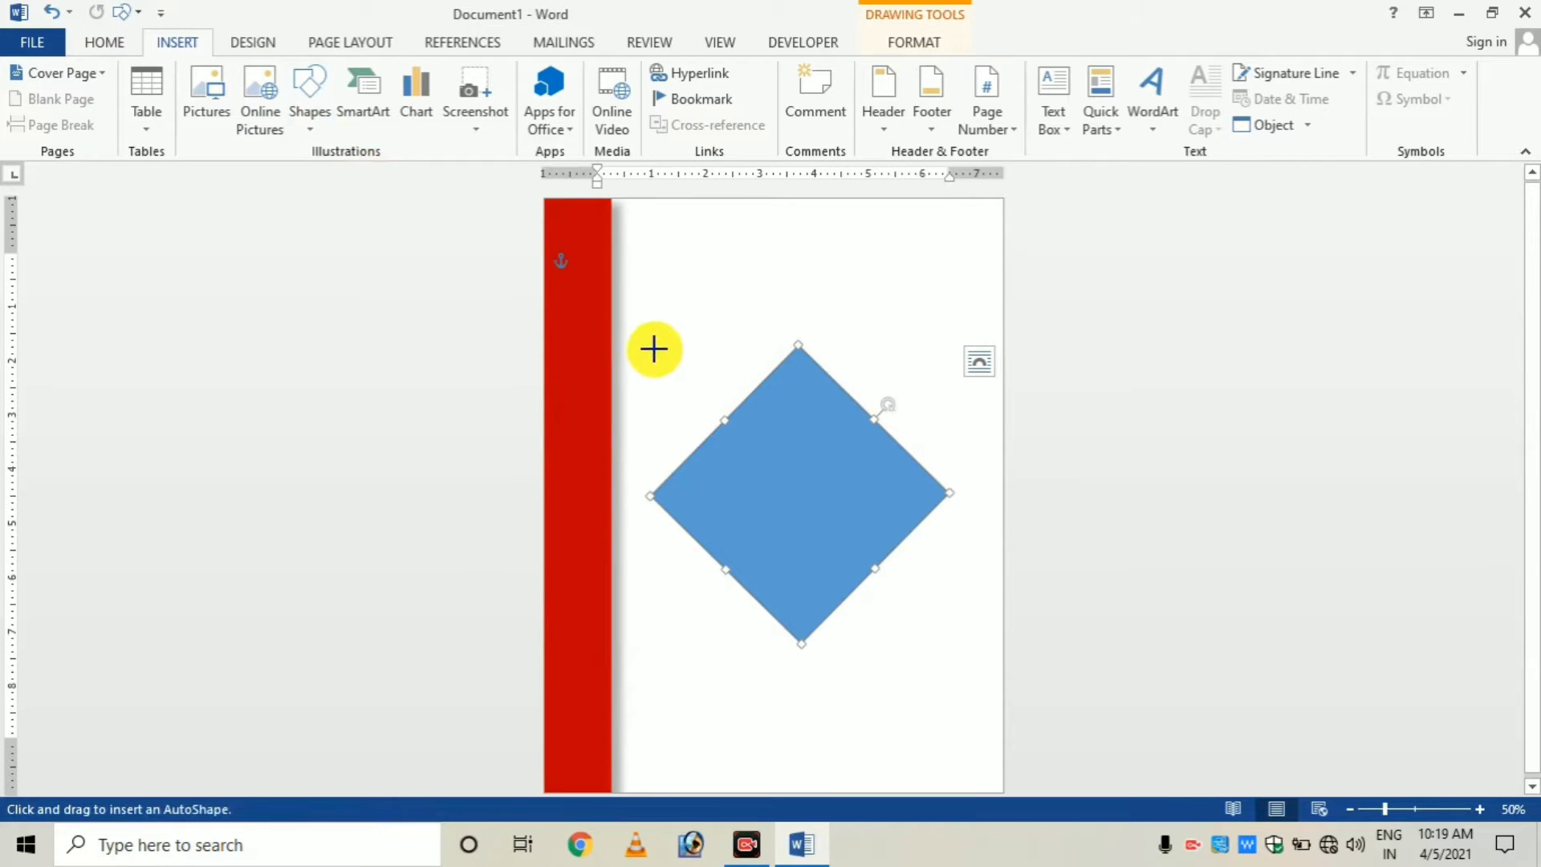
drag(646, 329, 748, 422)
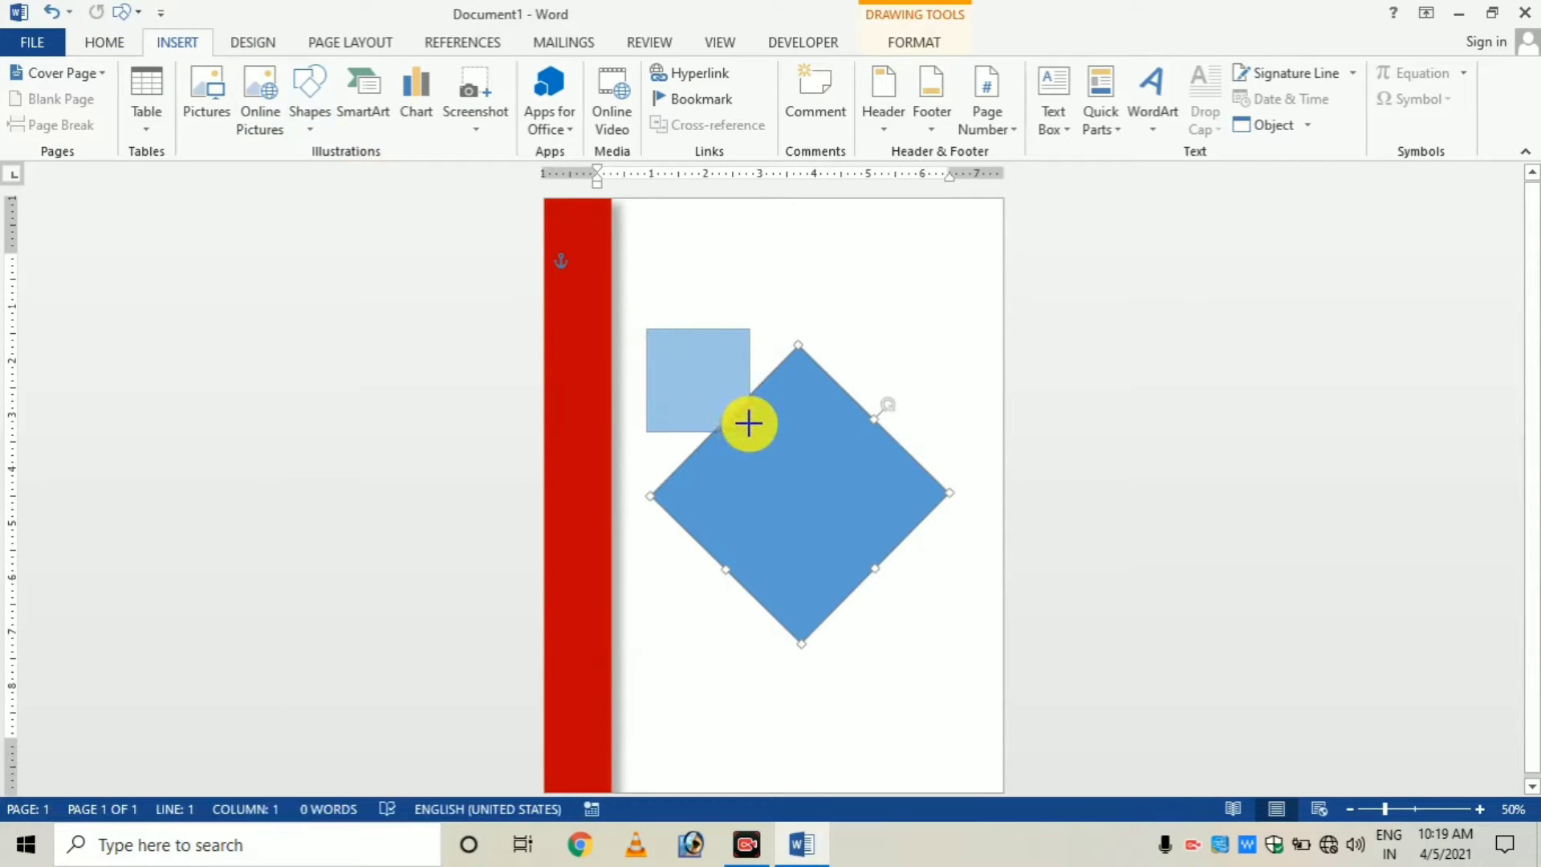
drag(699, 309, 750, 326)
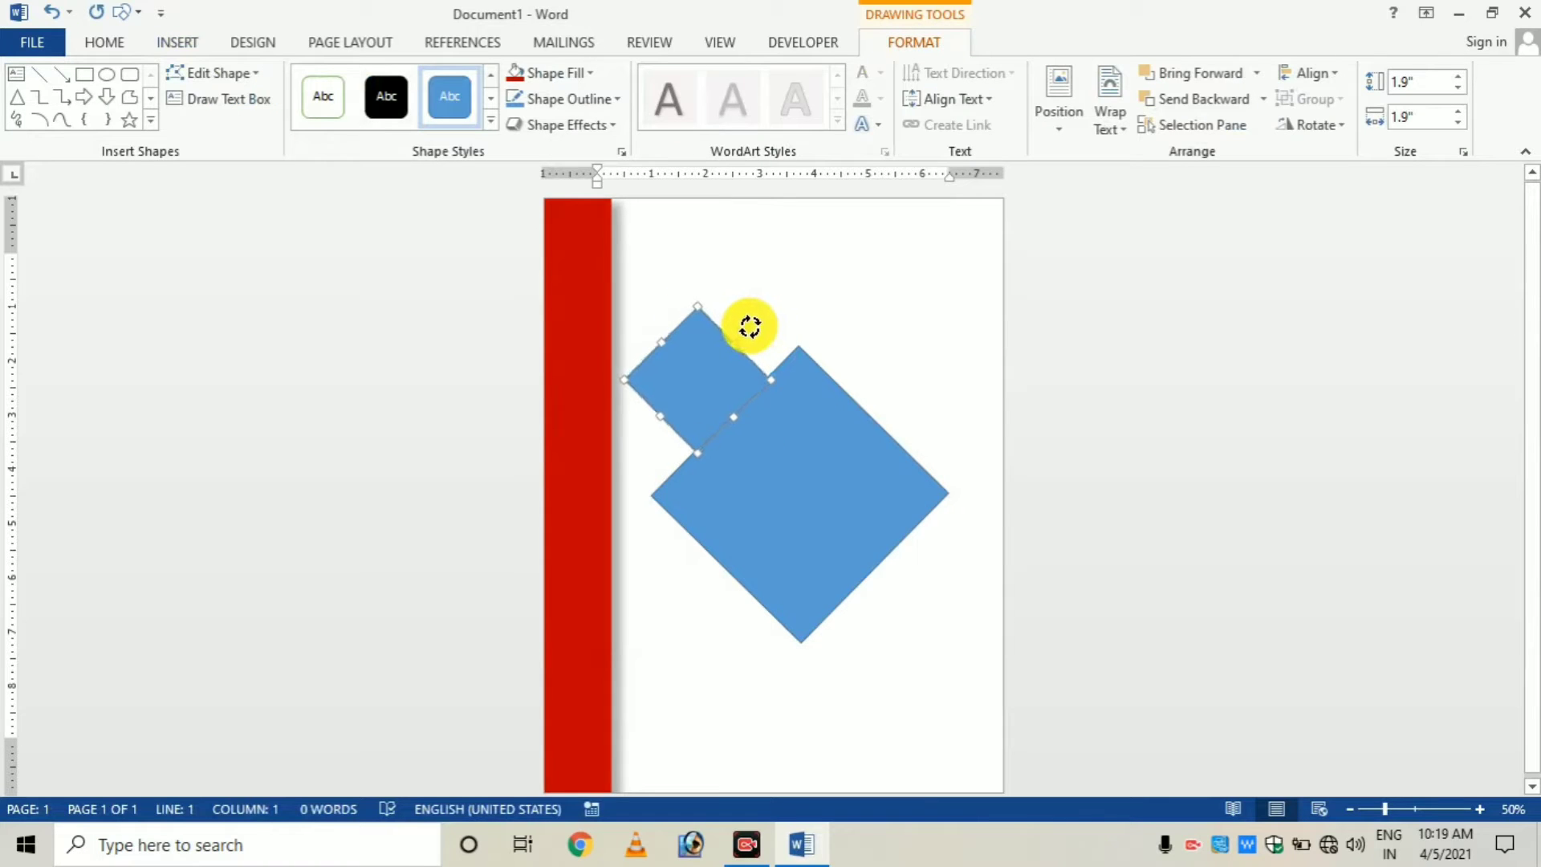
drag(705, 378, 659, 411)
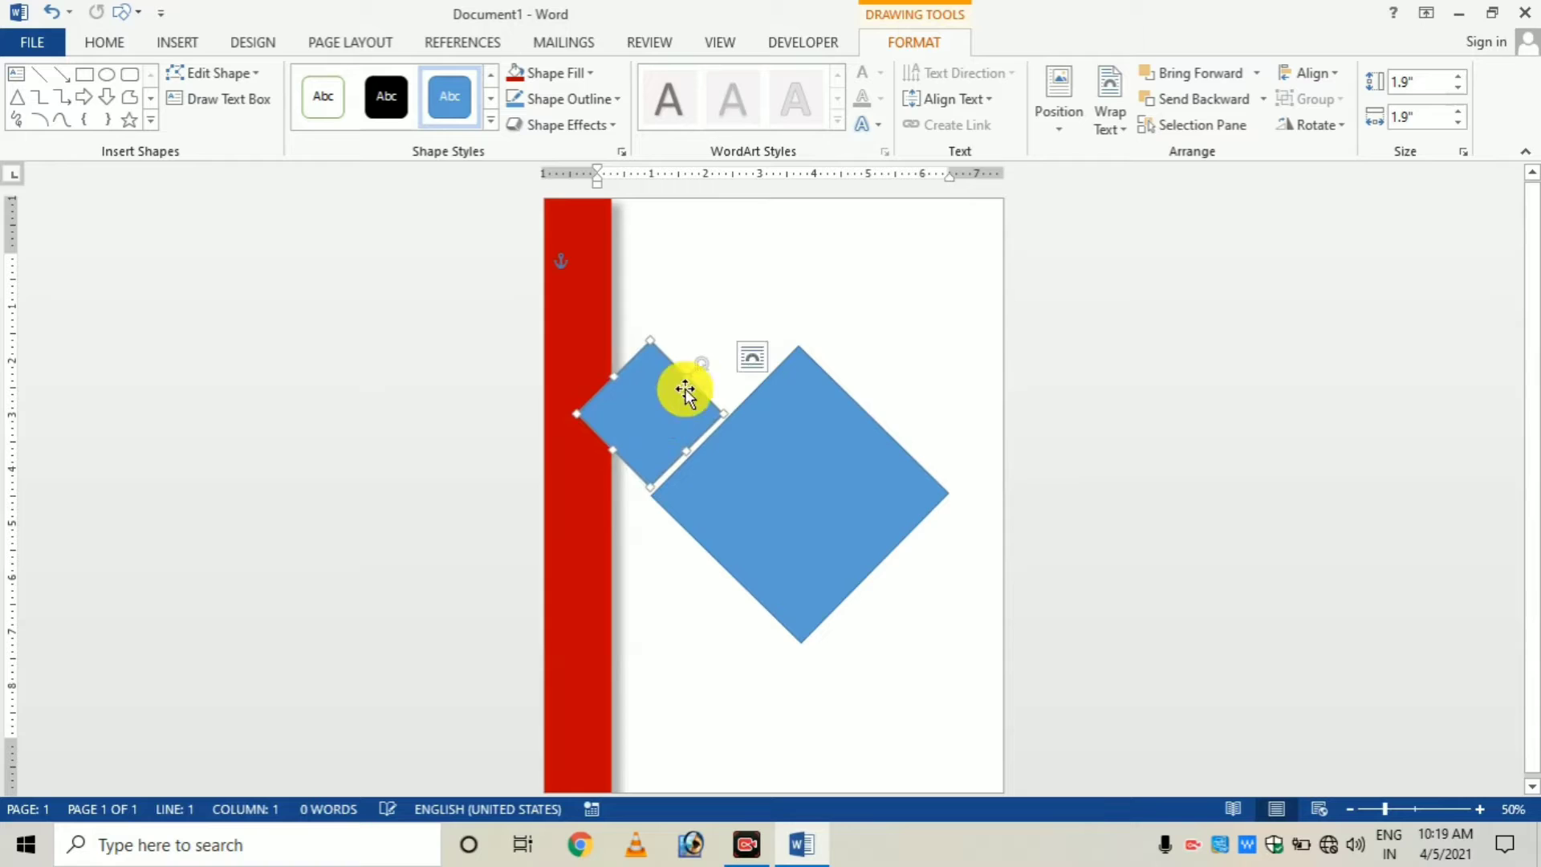
drag(650, 341, 644, 321)
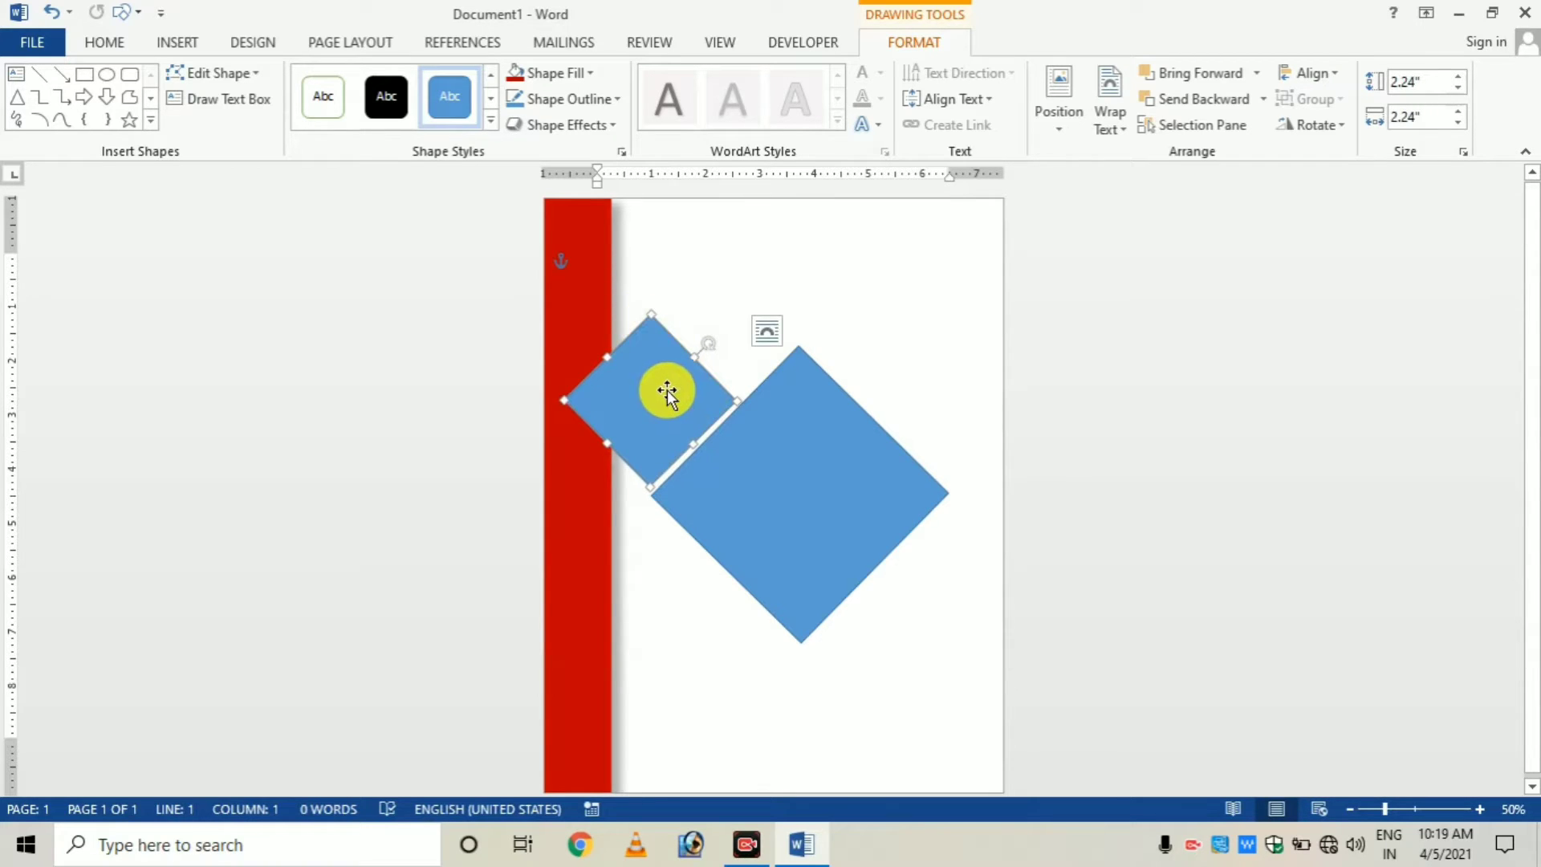
Step: Fit the small diamond against the large diamond and send it behind the red bar
click(797, 503)
drag(799, 504, 783, 492)
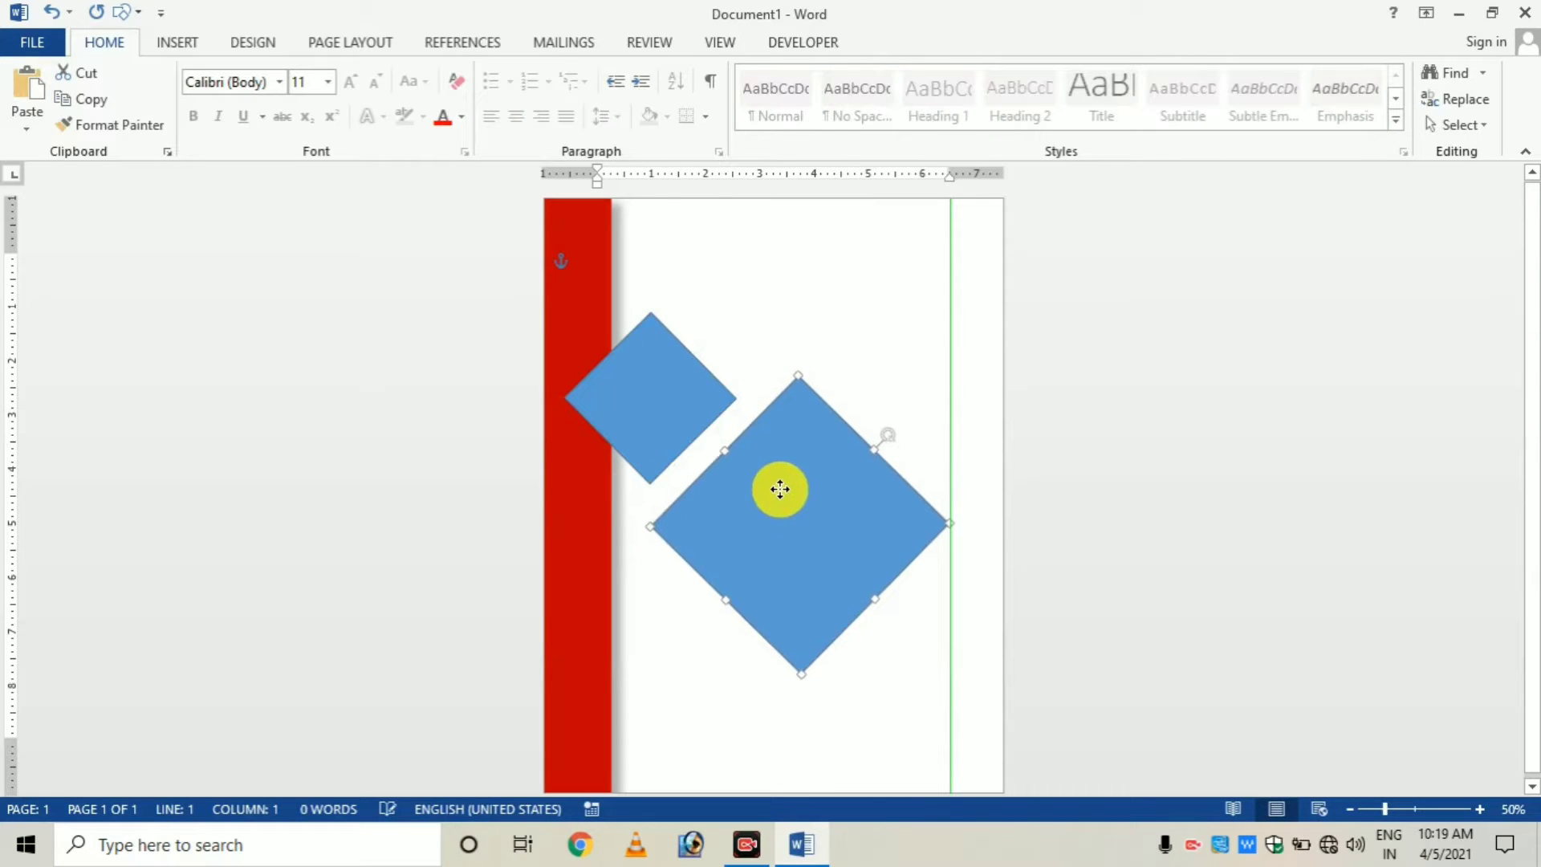
drag(781, 491, 770, 480)
drag(647, 373, 629, 392)
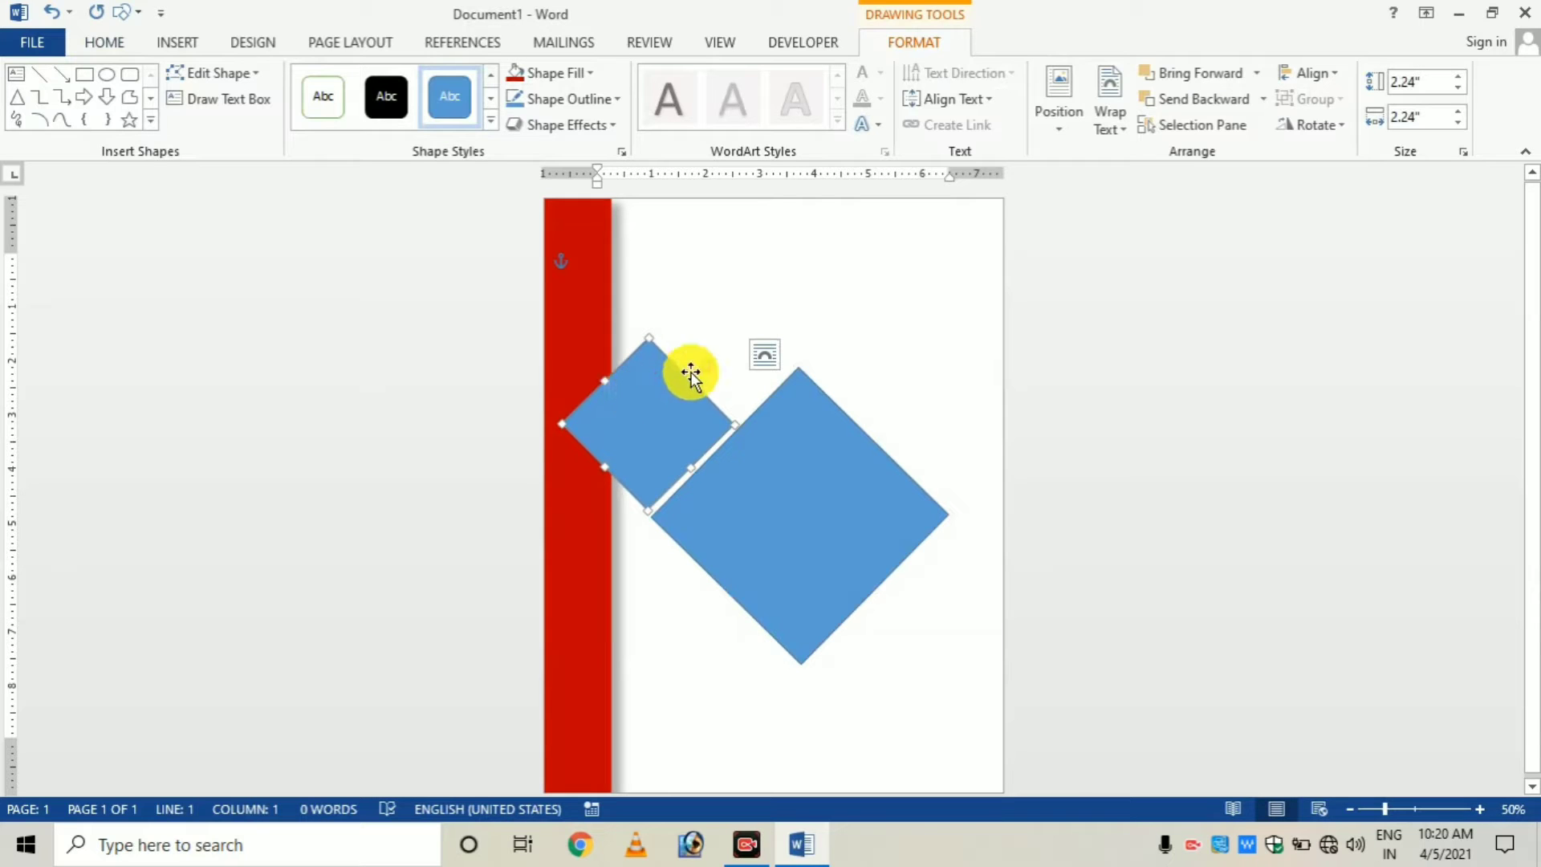
click(1261, 93)
click(1200, 151)
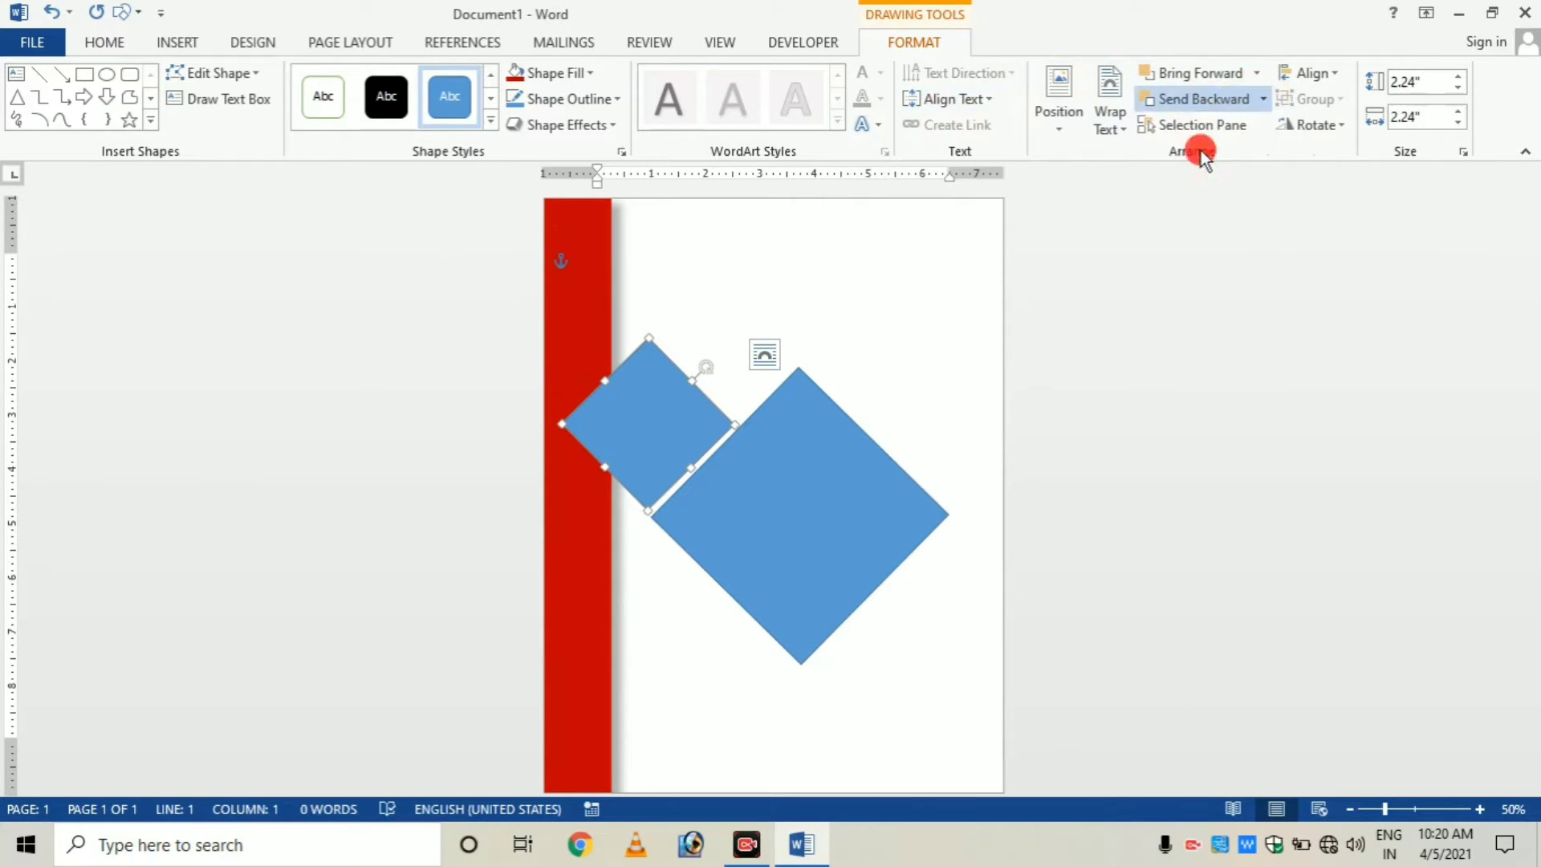
Step: Paste a copy of the small diamond at the top and stretch it into a long diagonal band
right_click(656, 410)
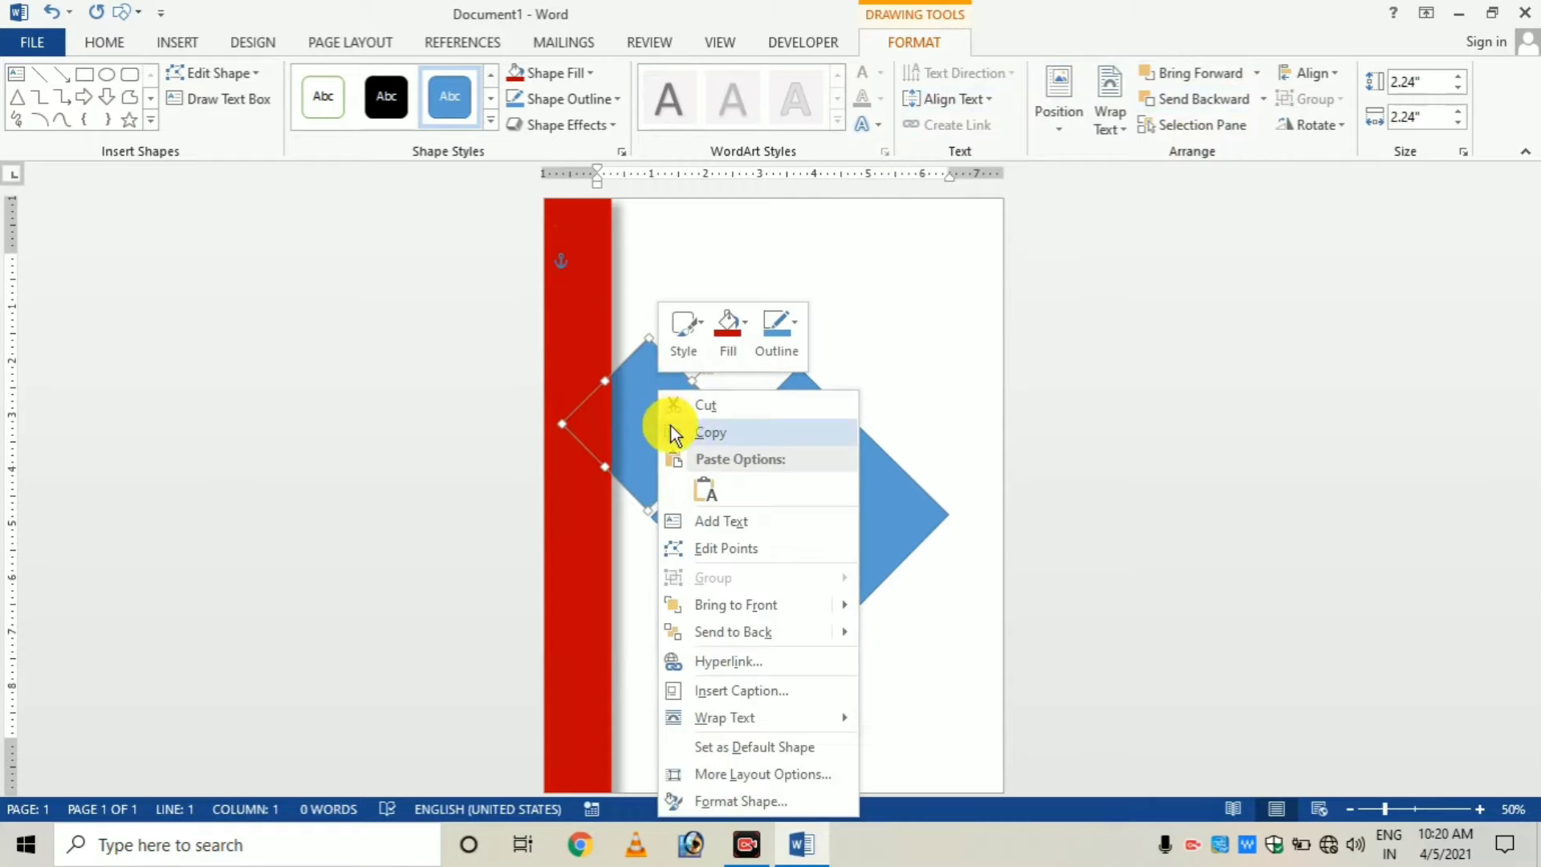
click(671, 426)
click(734, 293)
right_click(735, 293)
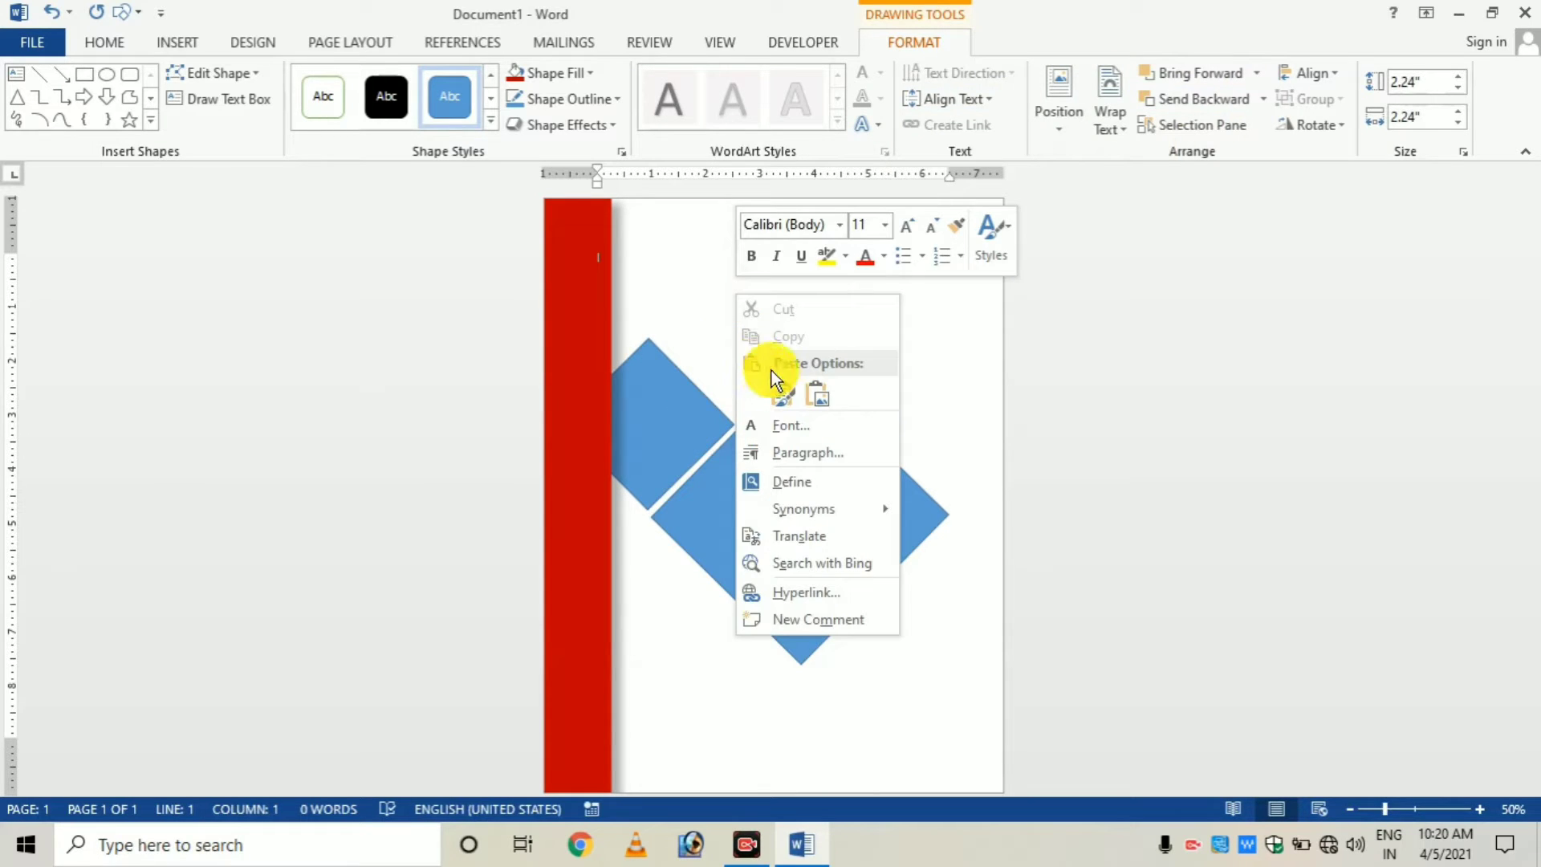
click(633, 389)
click(633, 388)
click(99, 43)
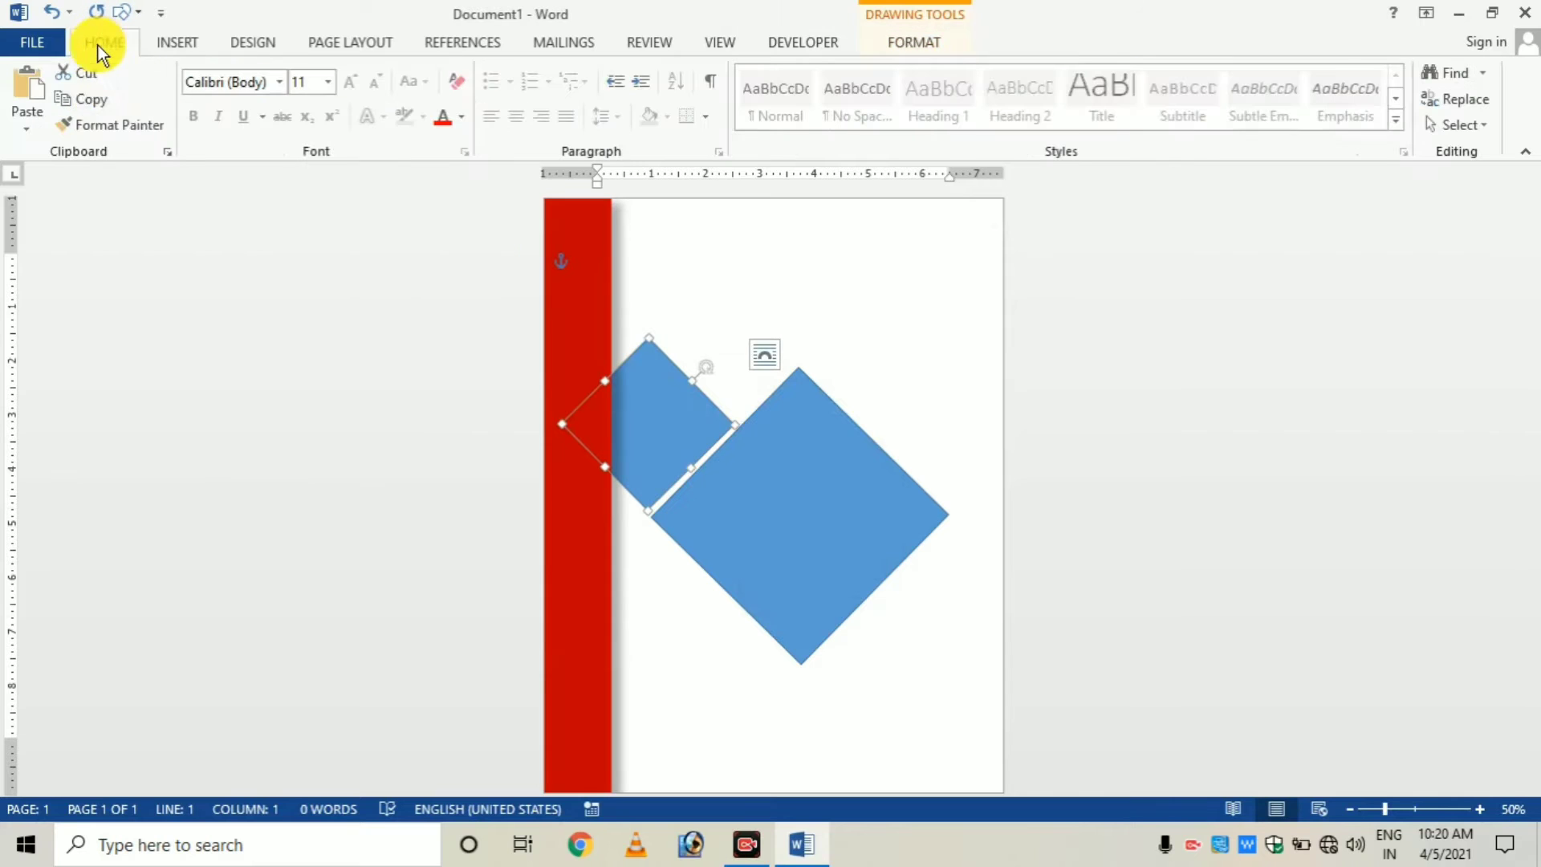
click(23, 90)
drag(667, 415, 755, 292)
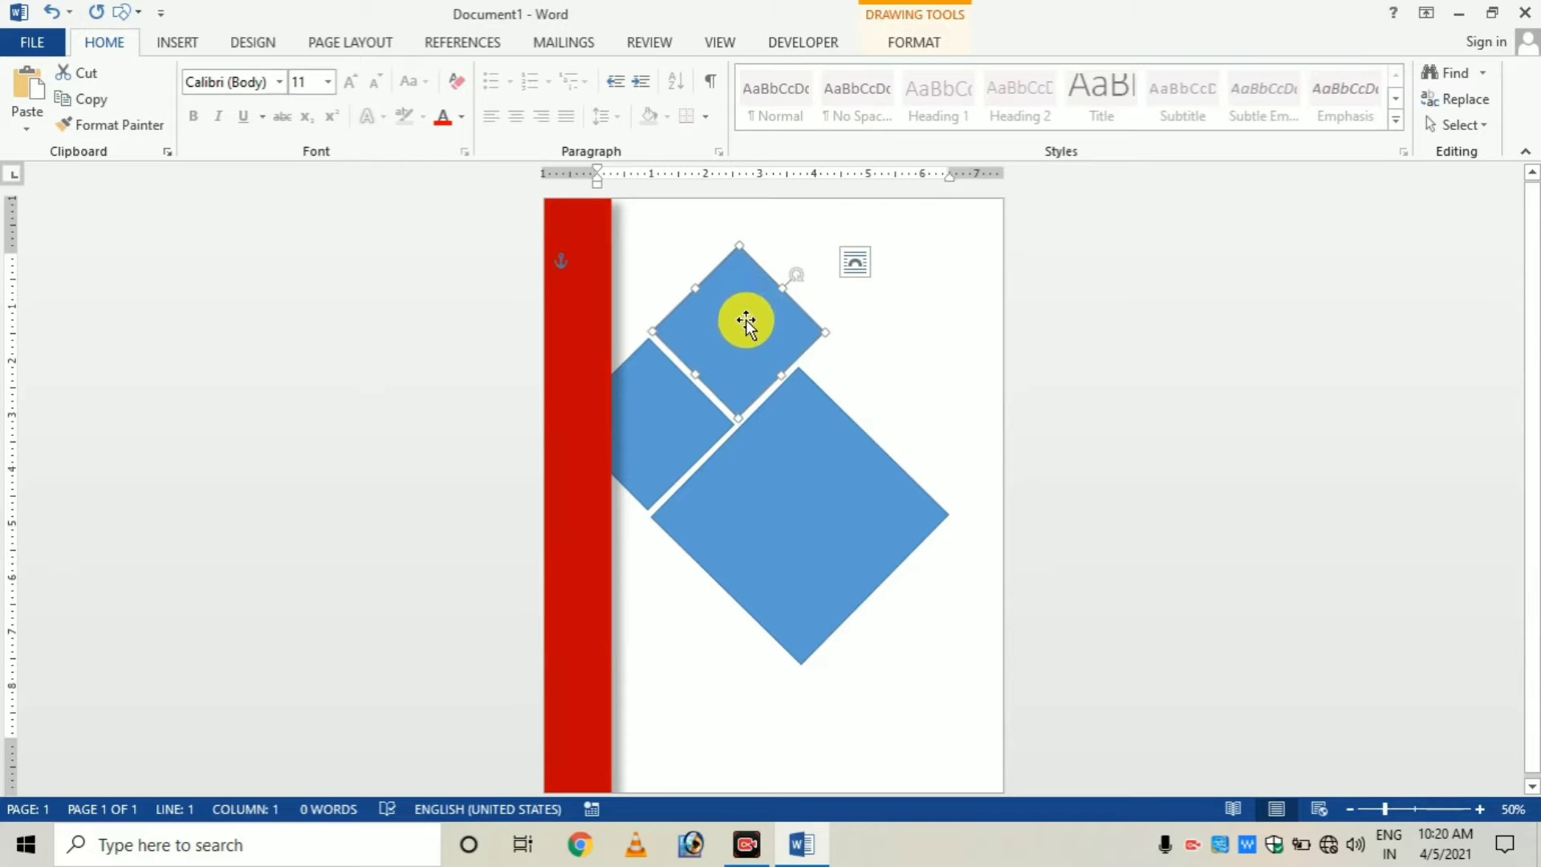
click(886, 359)
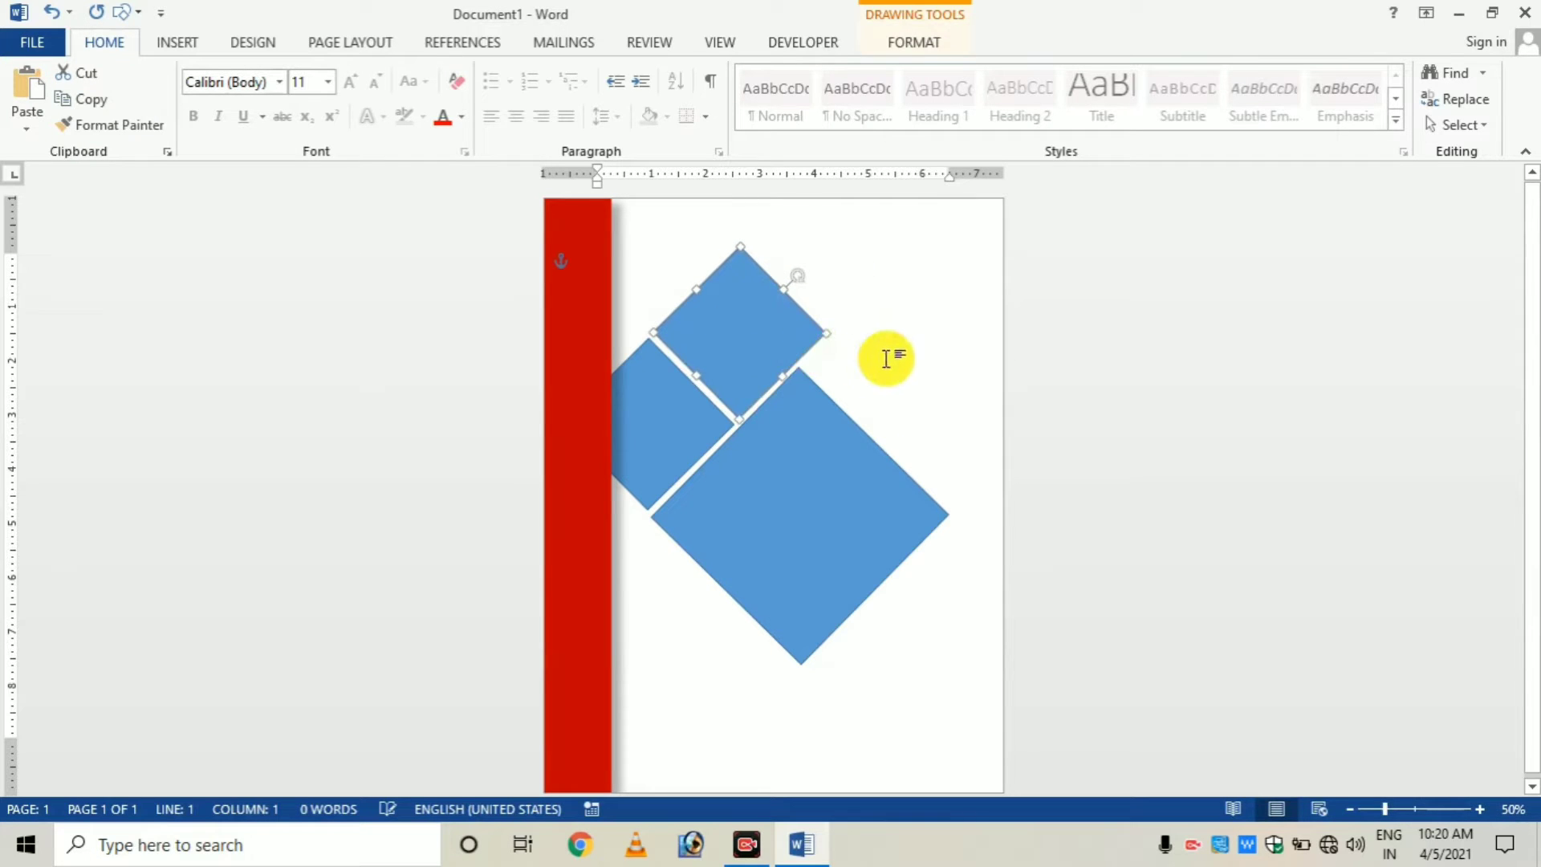
click(762, 350)
drag(782, 293, 936, 168)
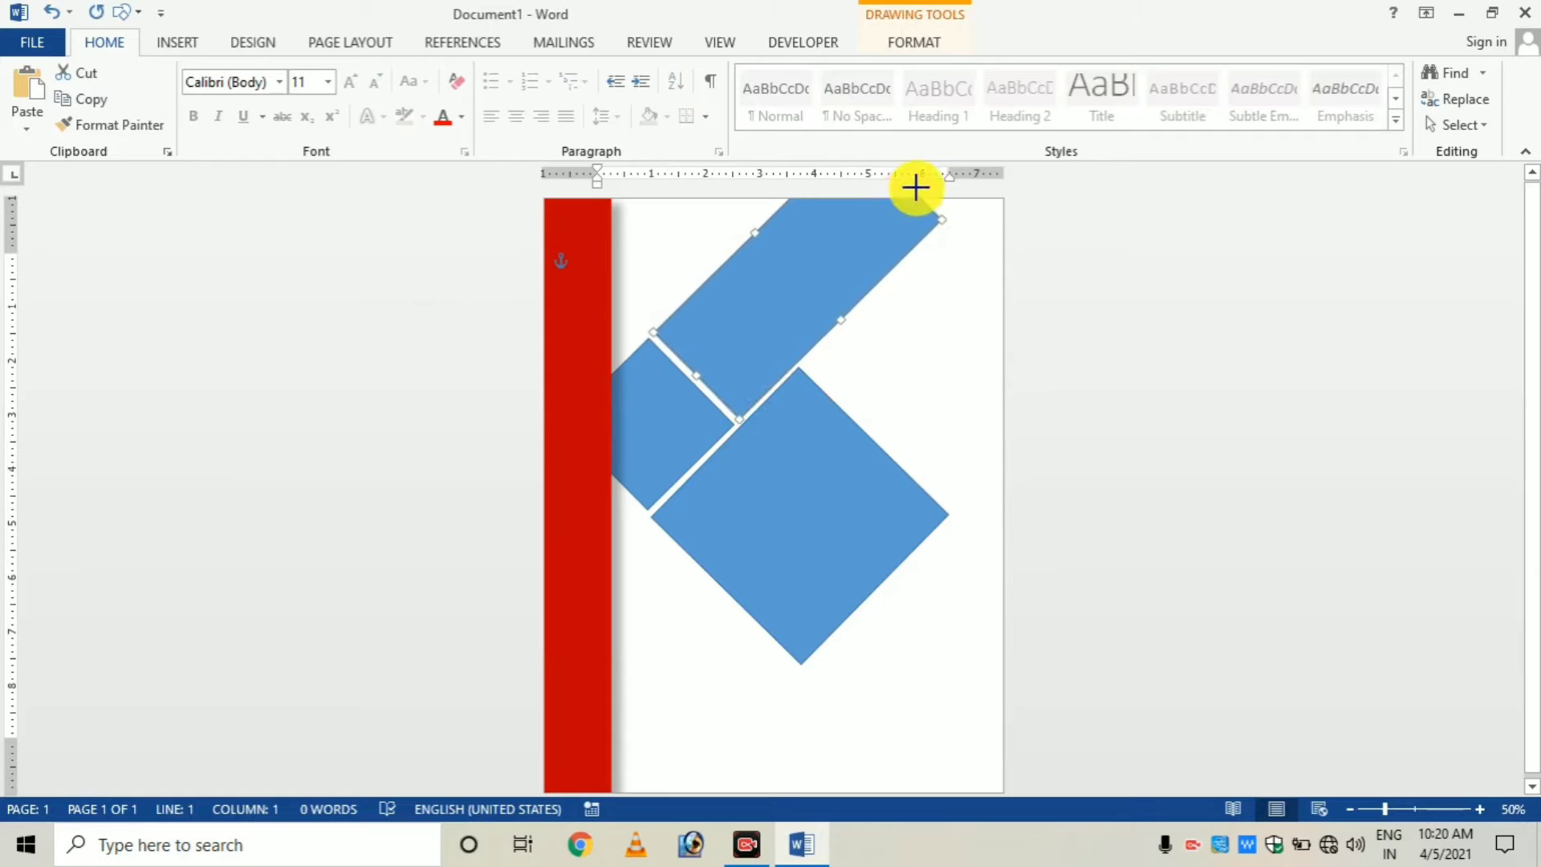
Step: Duplicate the small left diamond and place the copy below the large diamond
click(665, 427)
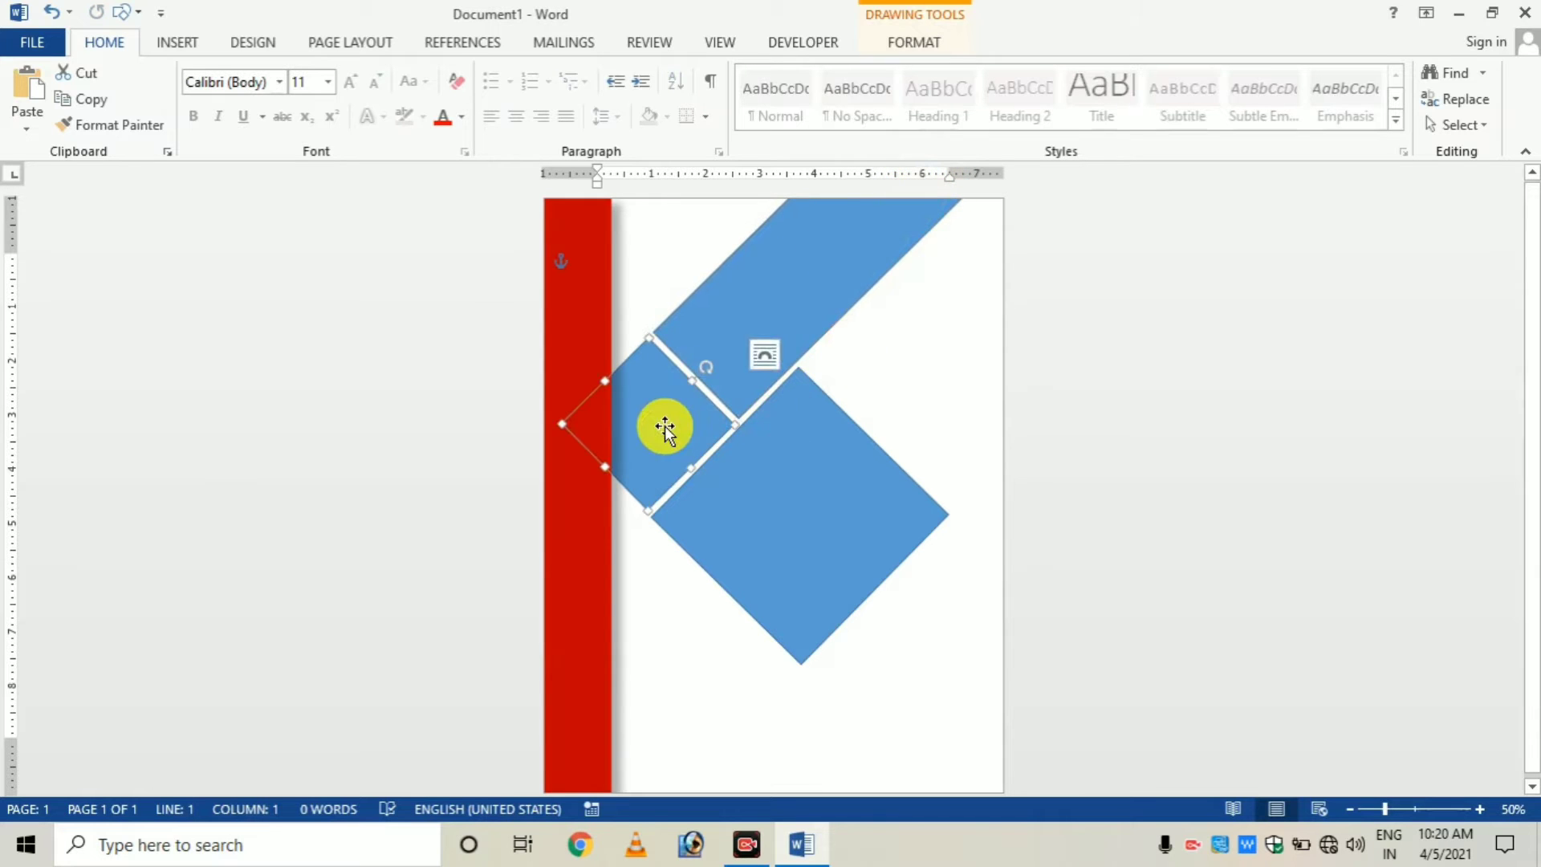
key(ctrl+c)
key(ctrl+v)
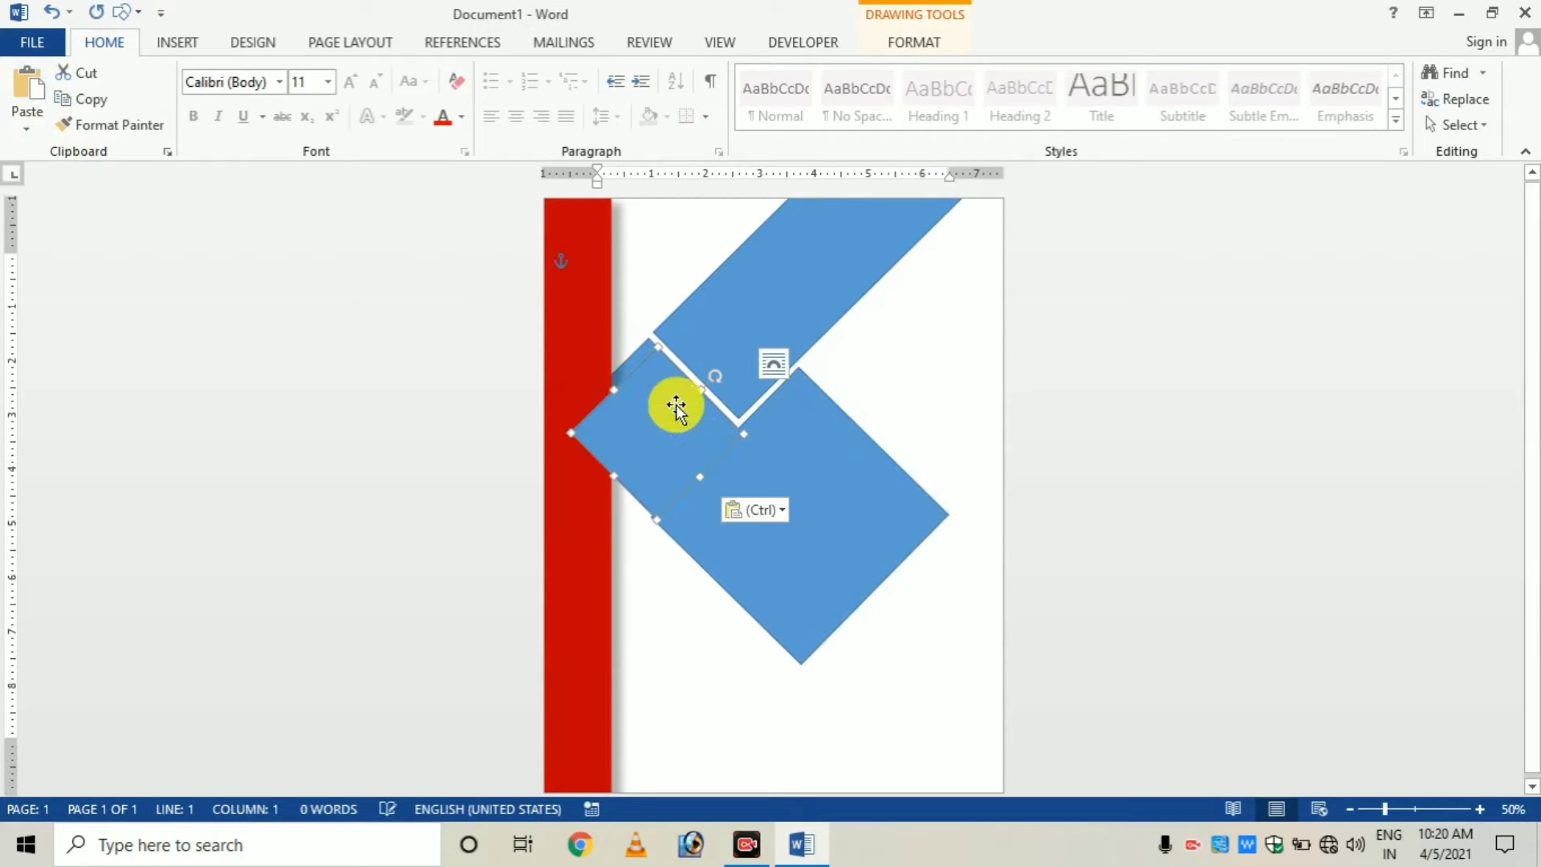
drag(675, 404, 715, 635)
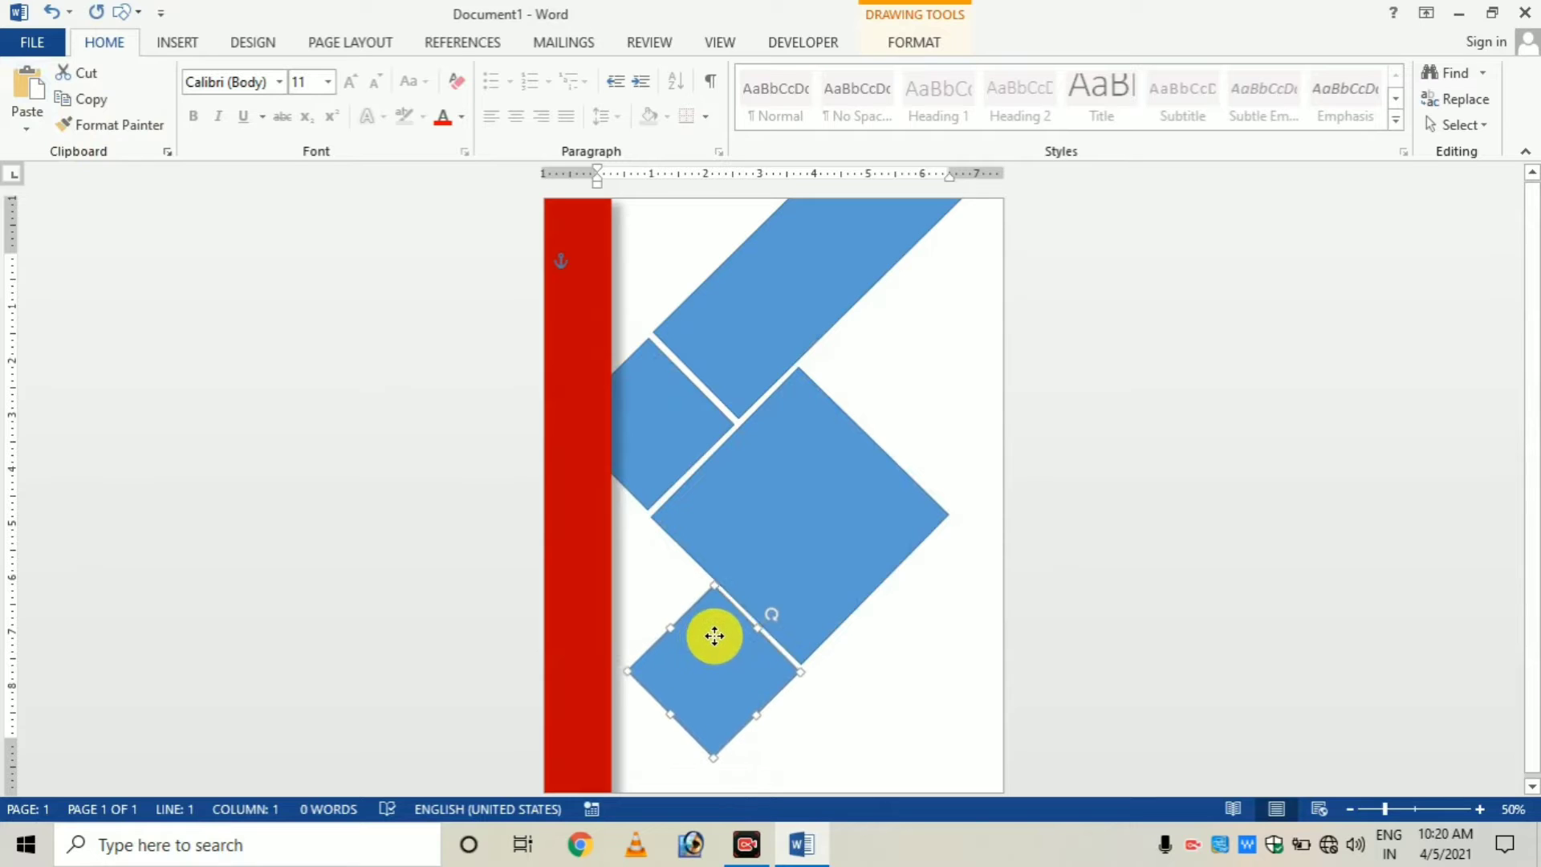
drag(714, 636, 704, 635)
click(826, 680)
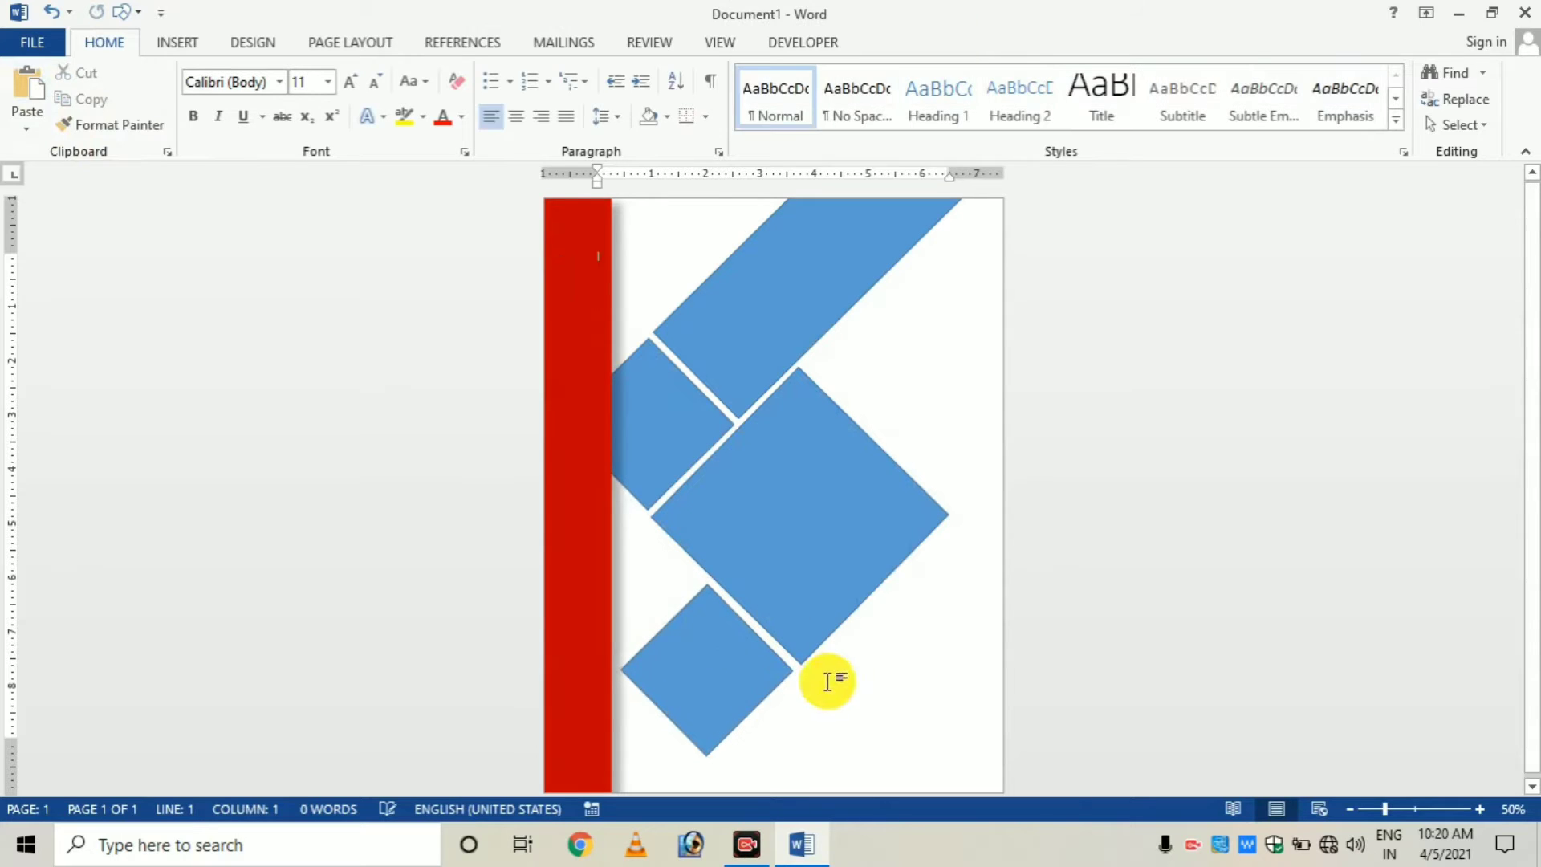
click(720, 674)
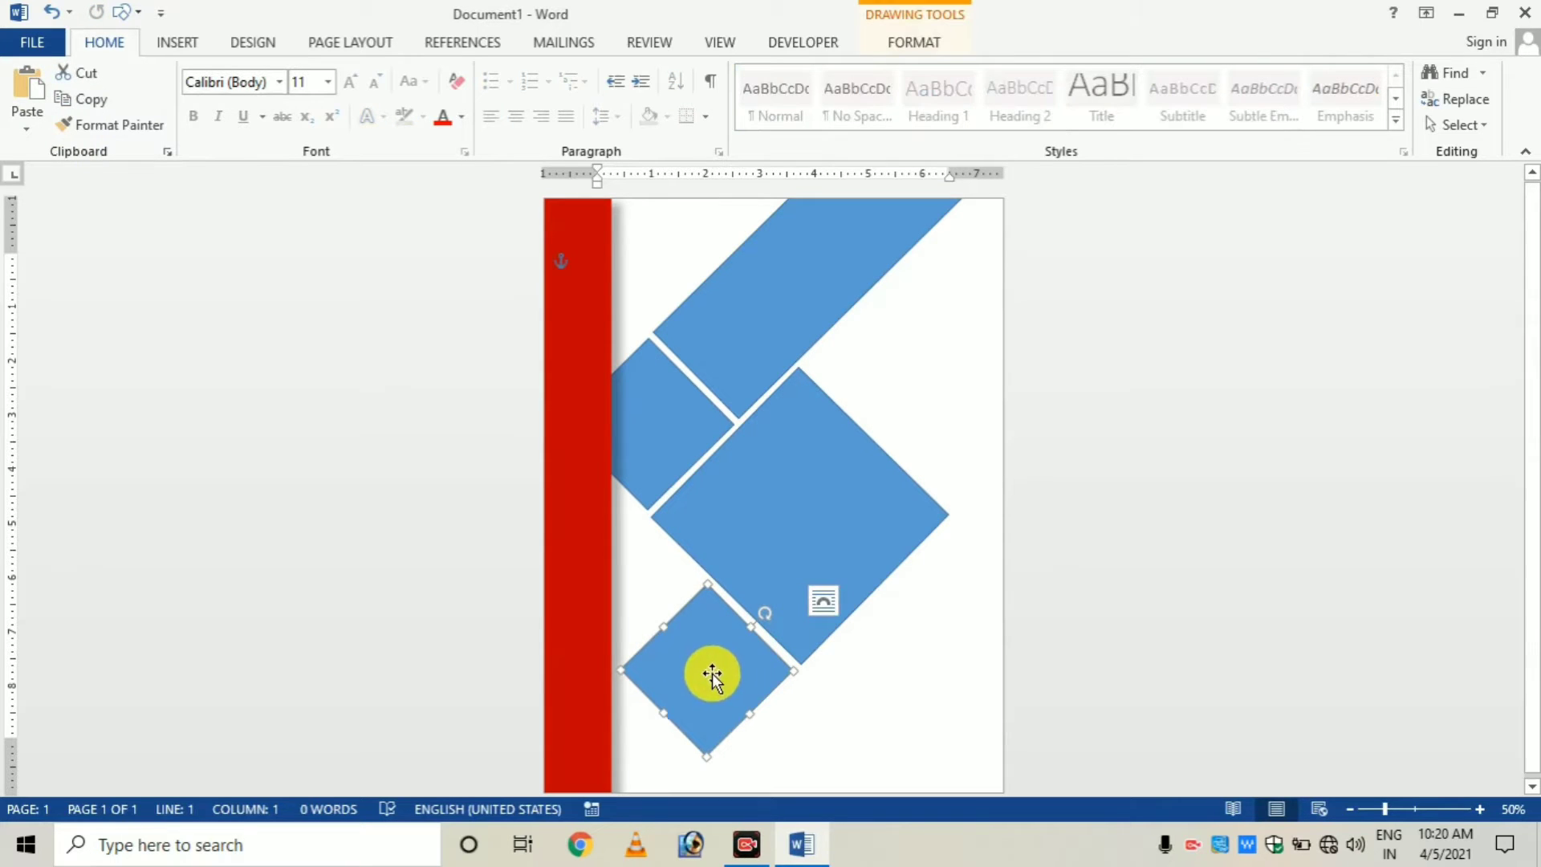
Step: Paste another small diamond copy into the page's bottom-left corner
click(27, 84)
mouse_move(720, 674)
mouse_down()
mouse_move(591, 731)
mouse_move(612, 730)
mouse_up()
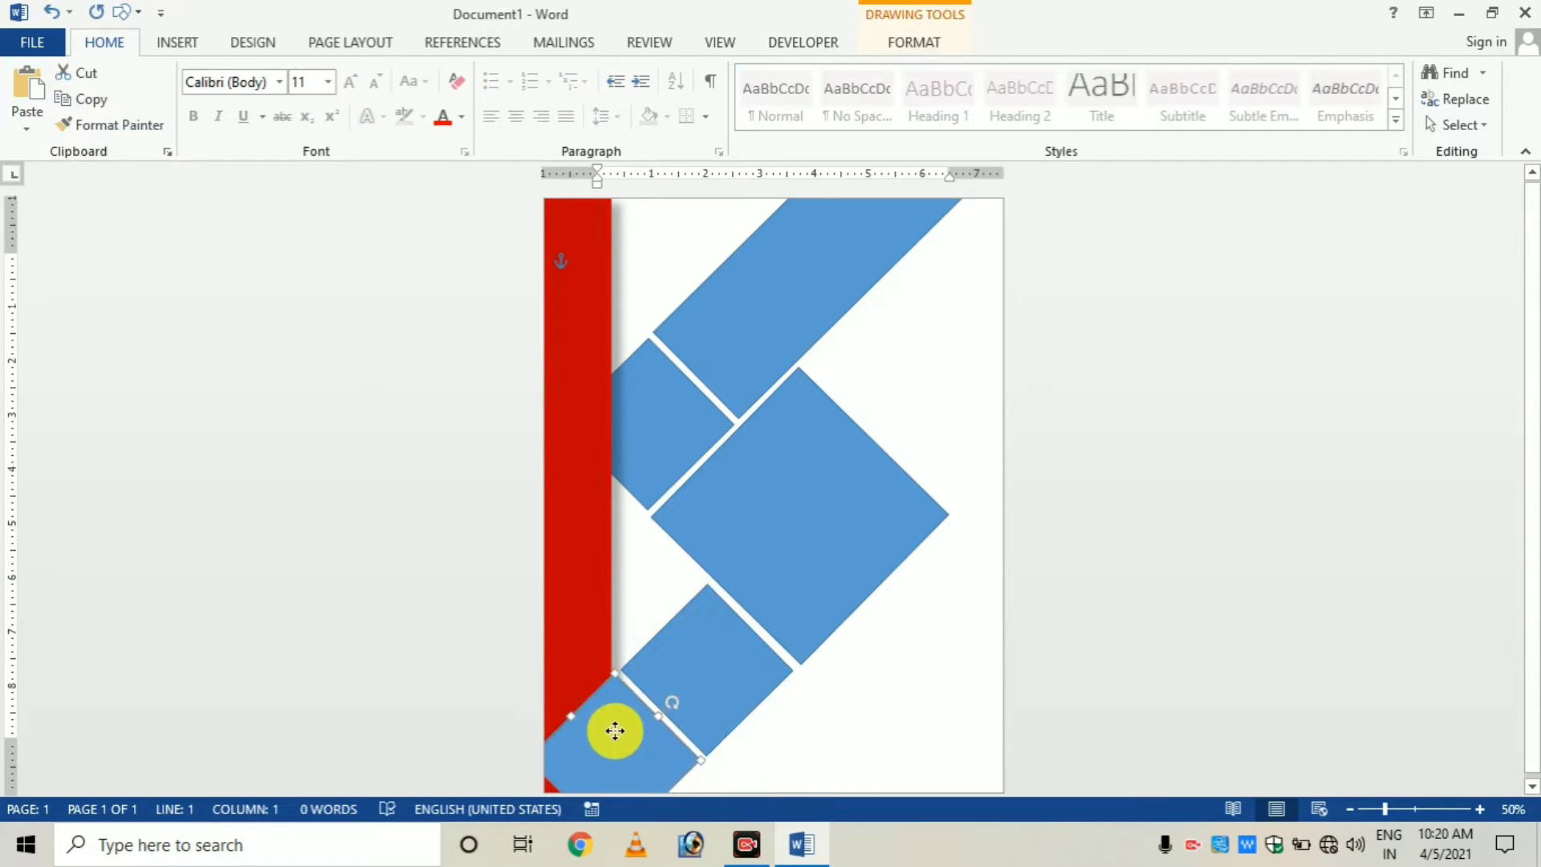
click(905, 678)
click(642, 743)
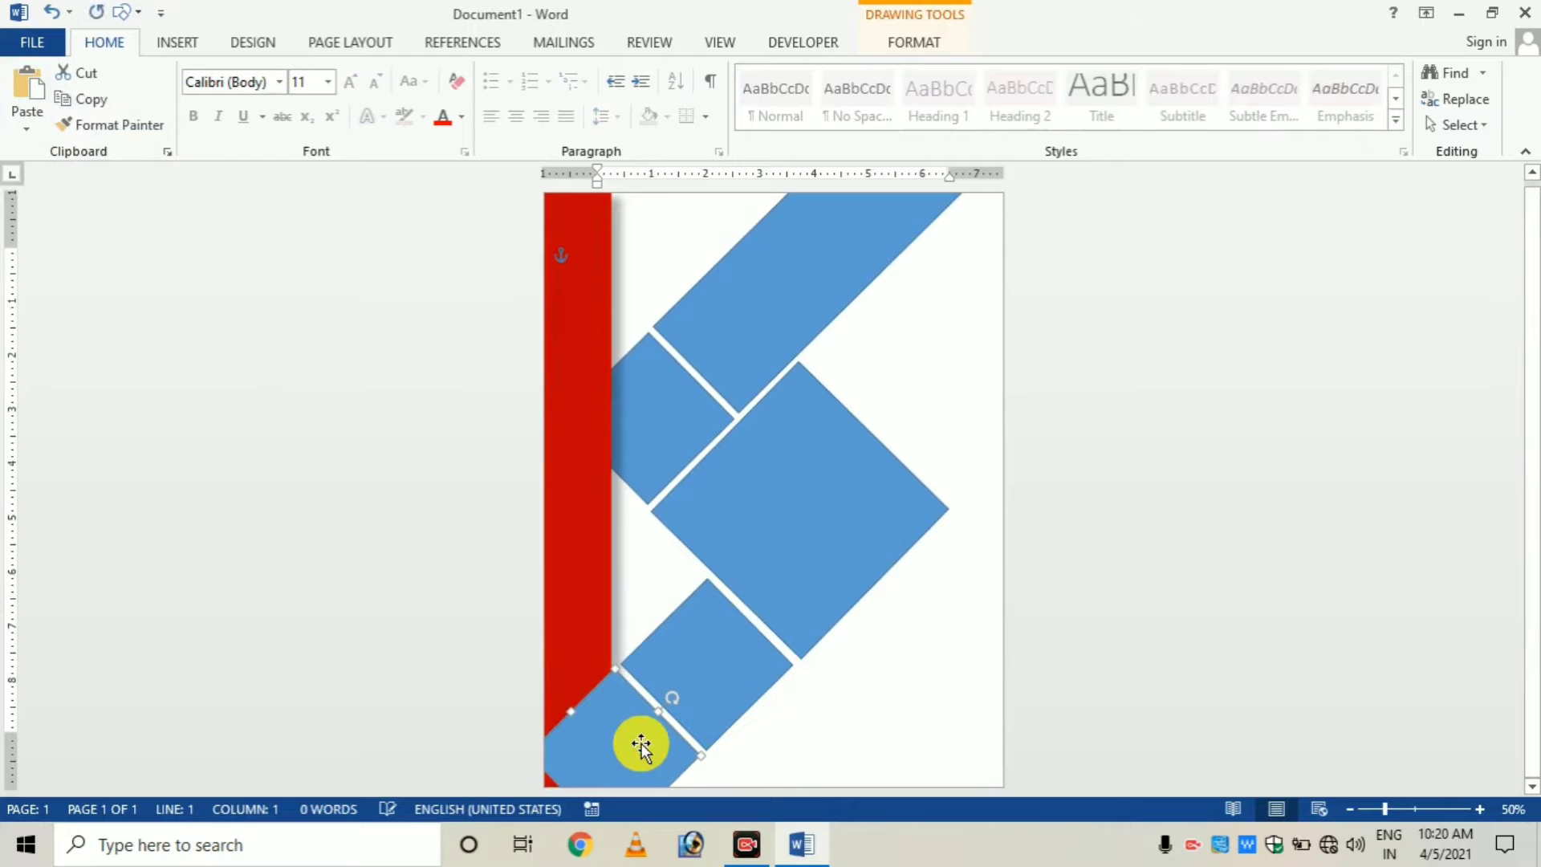
mouse_move(641, 743)
mouse_down()
mouse_move(674, 704)
mouse_move(625, 736)
mouse_up()
click(810, 706)
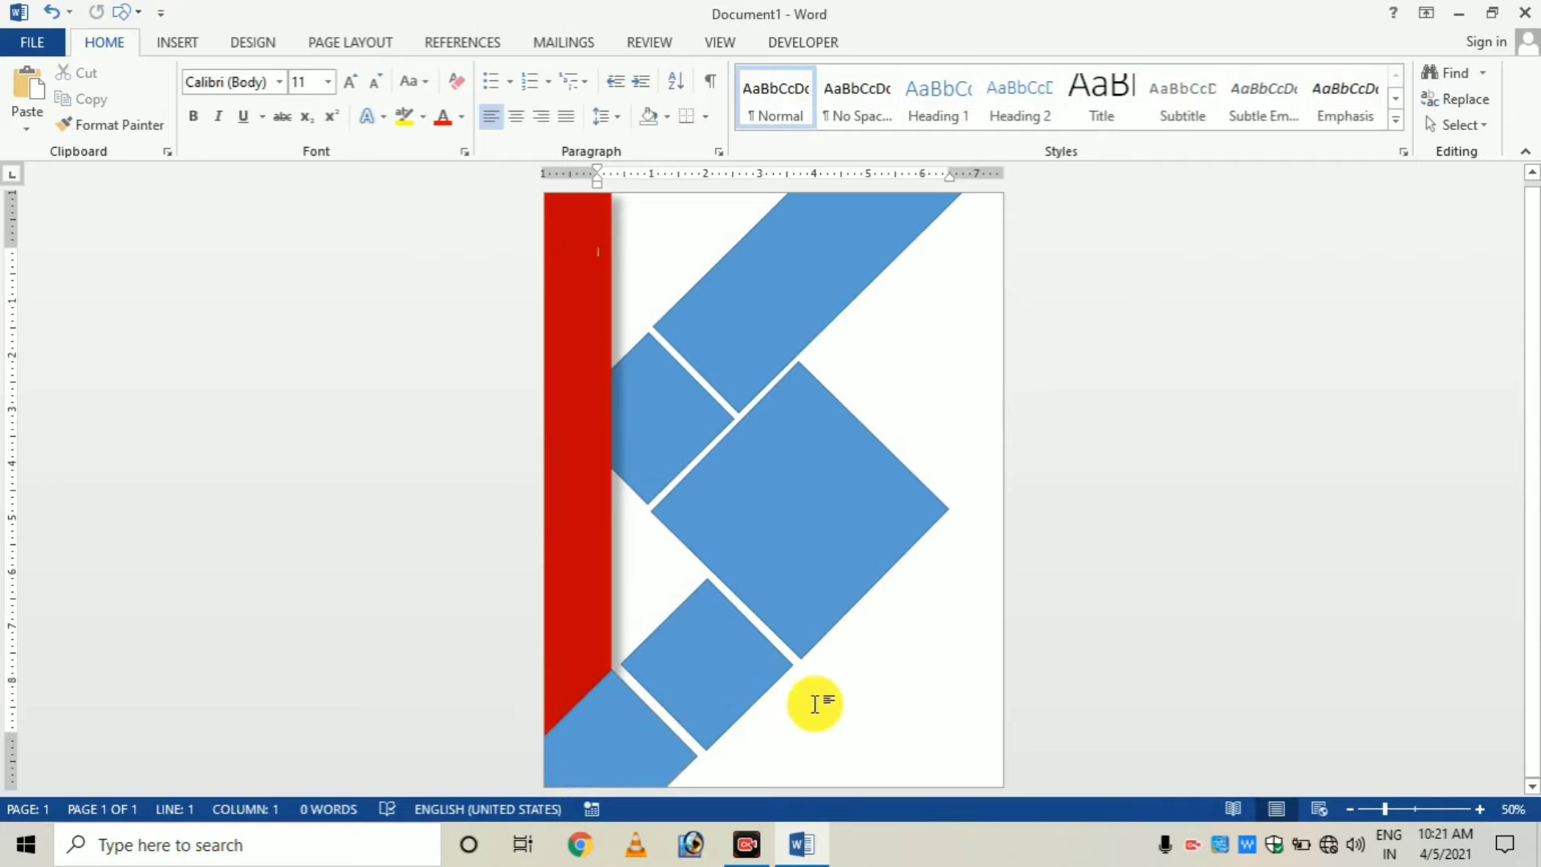
Step: Send the corner diamond to the back, behind the red sidebar
click(602, 722)
click(921, 53)
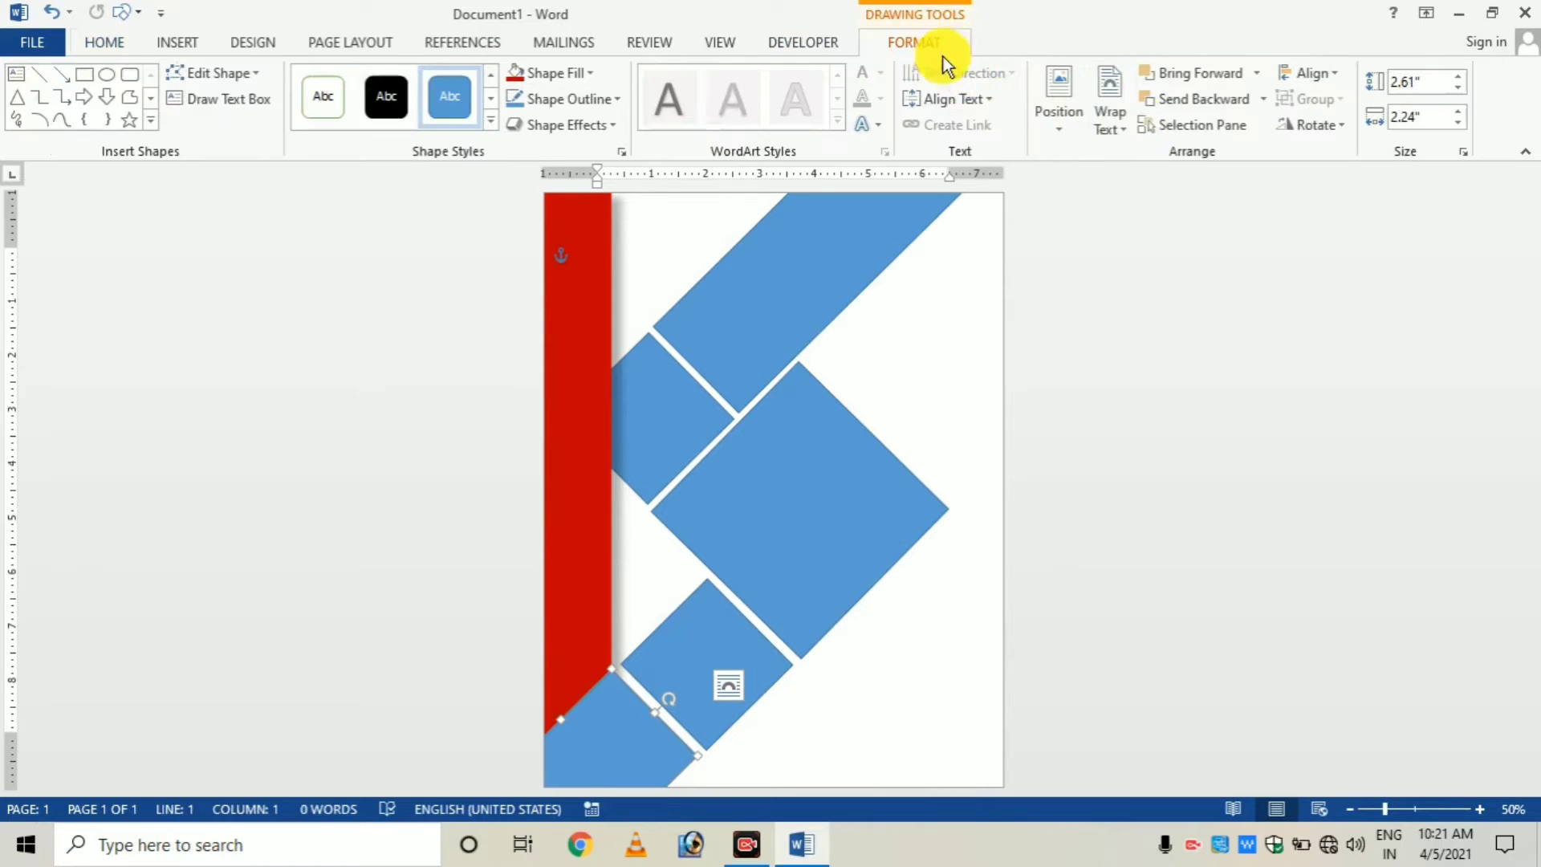
click(1261, 100)
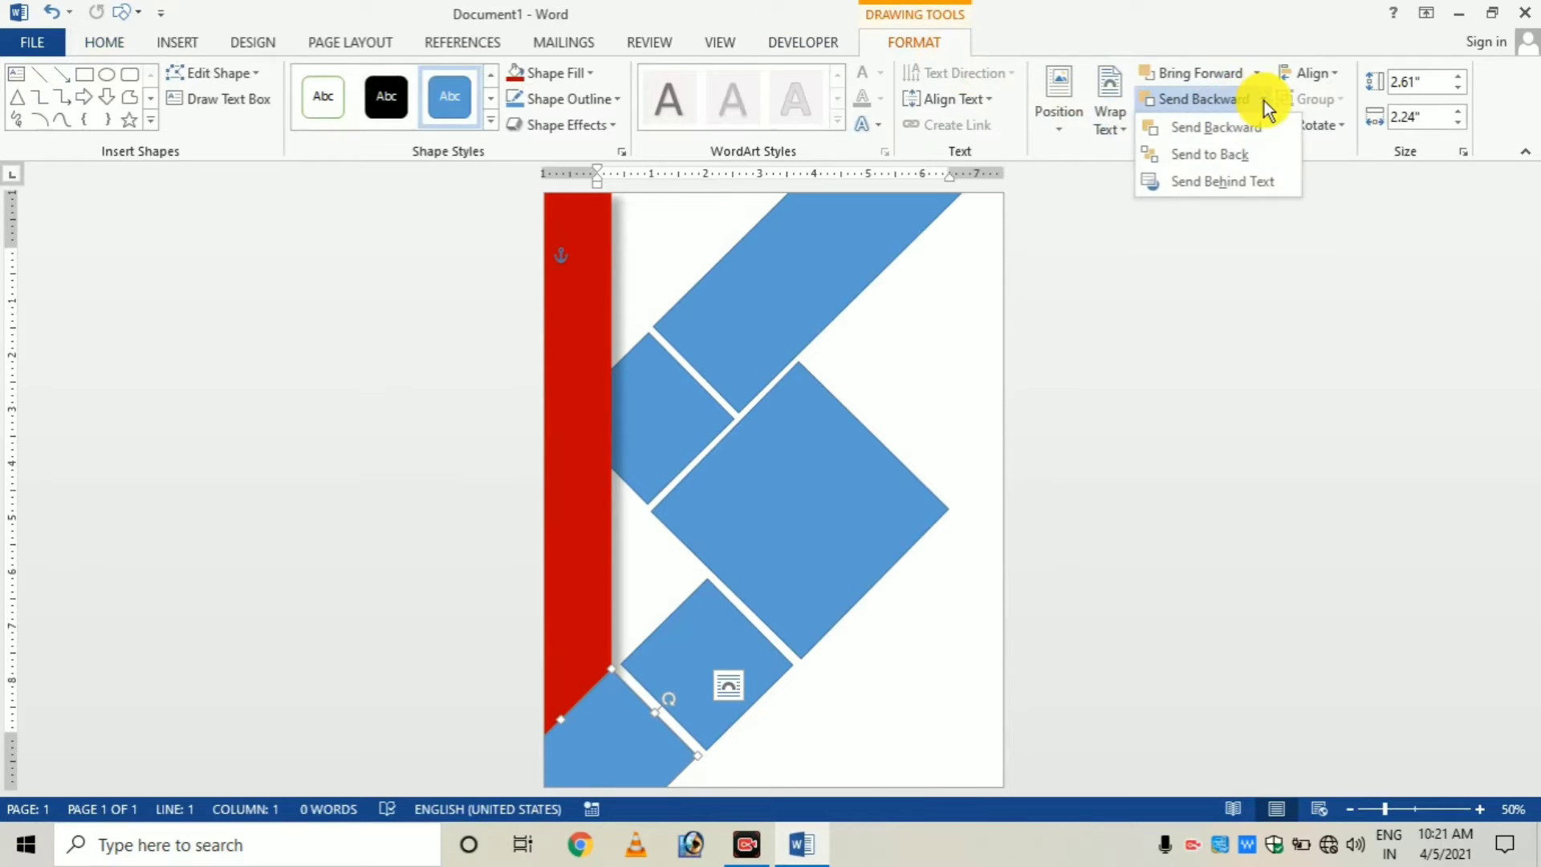
click(1226, 156)
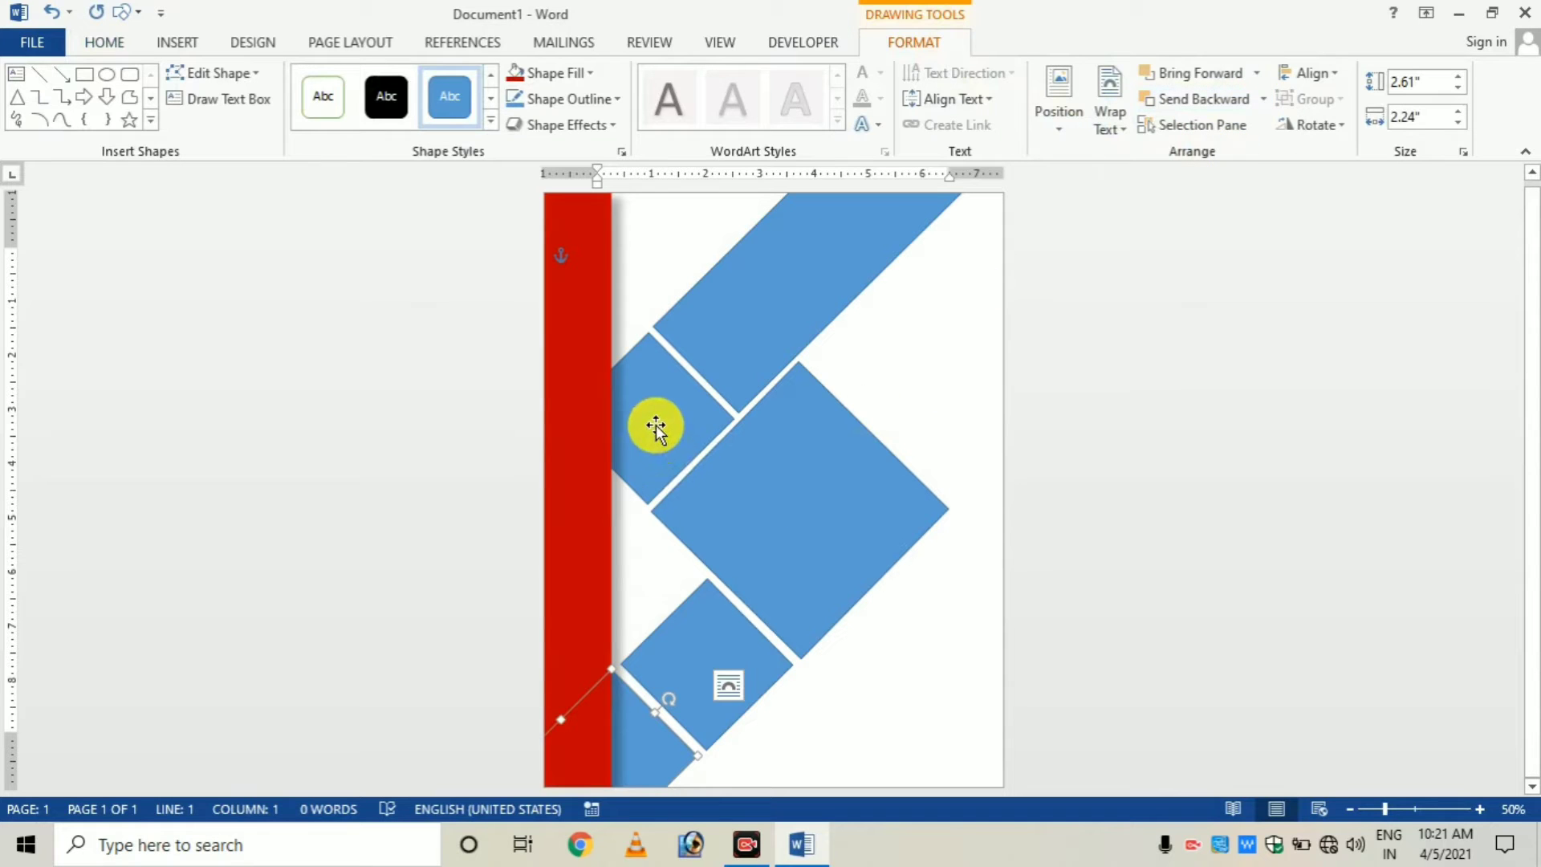
click(784, 495)
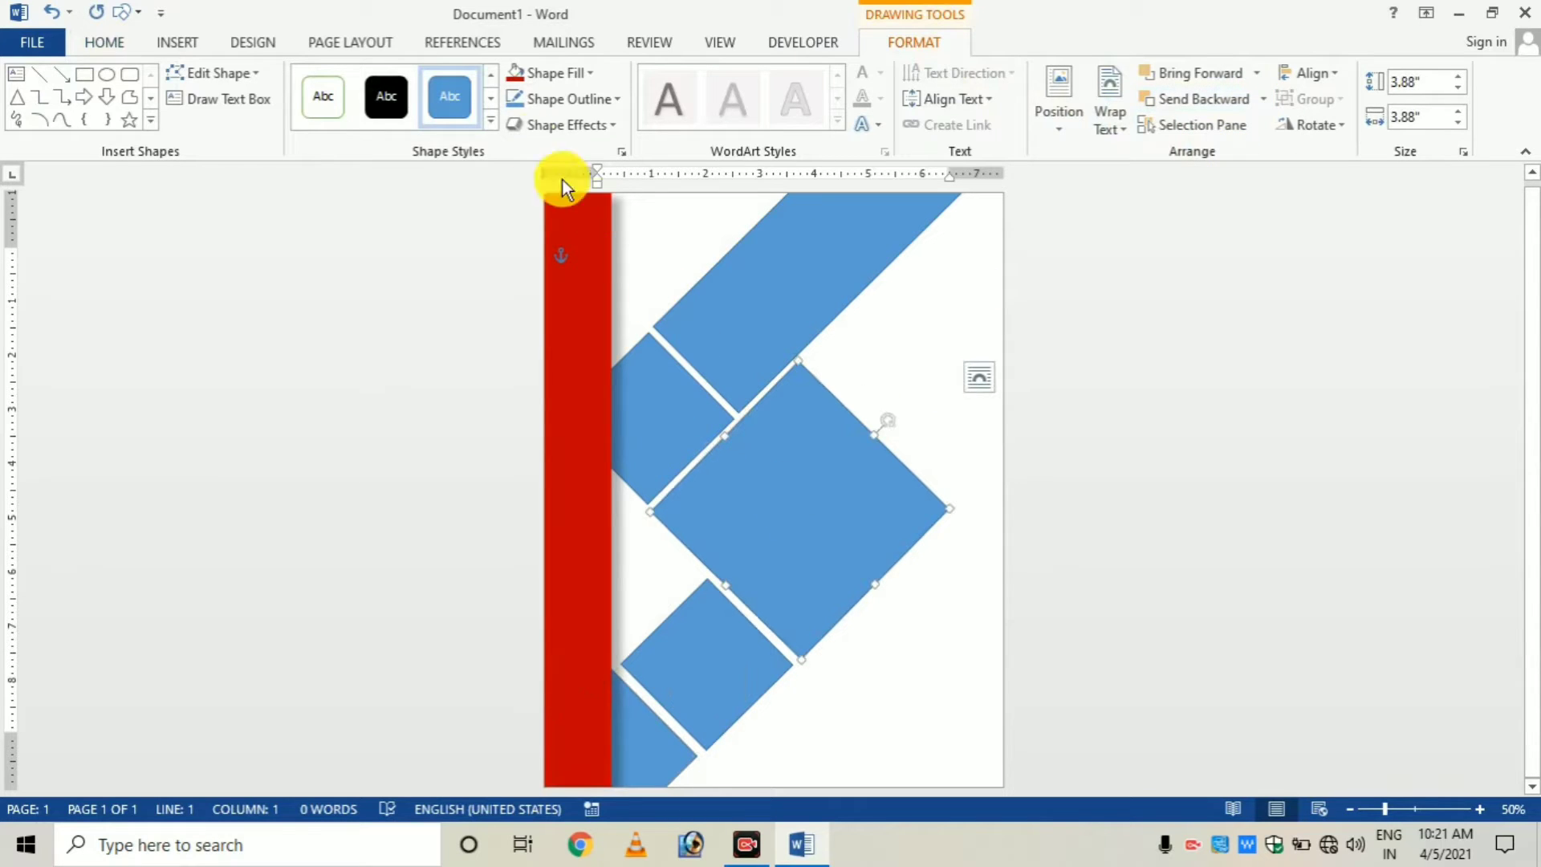
Step: Give the large diamond a brown marble texture and colour the left and lower diamonds red
click(591, 74)
mouse_move(562, 382)
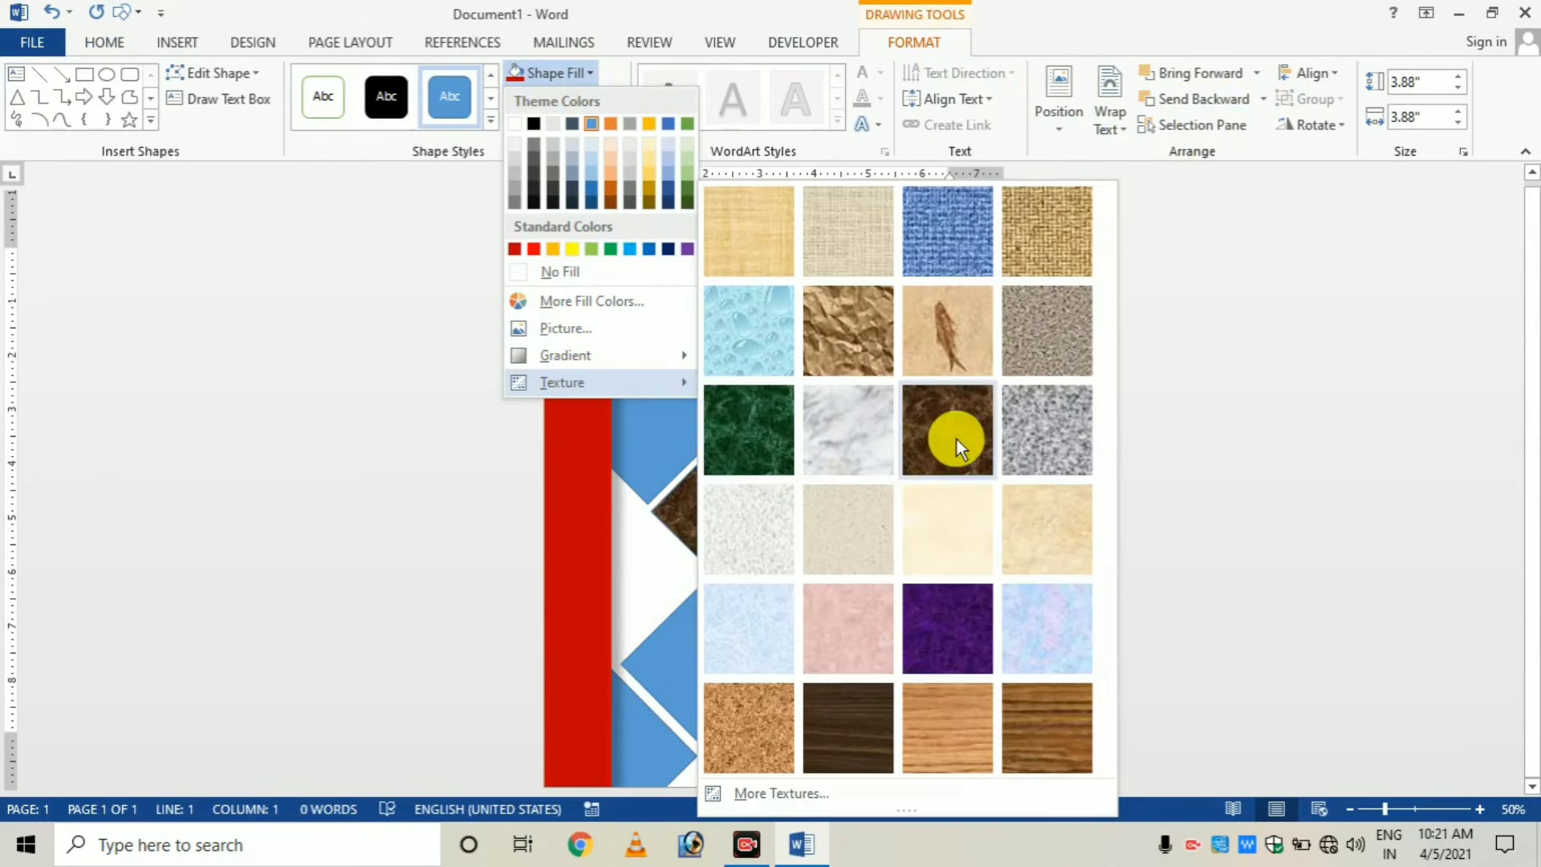
click(956, 440)
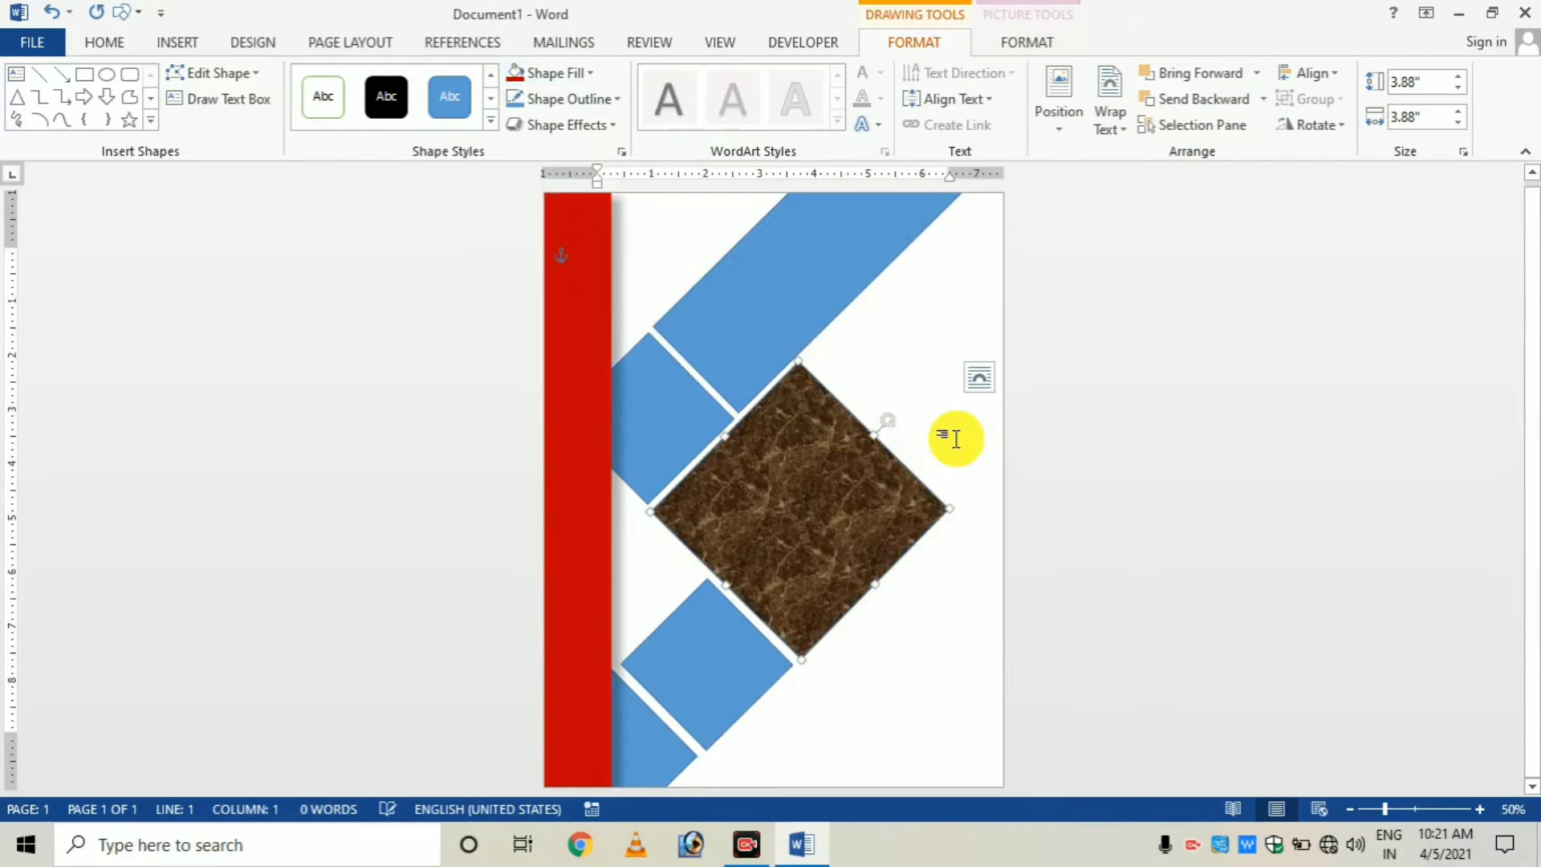
click(650, 413)
click(513, 77)
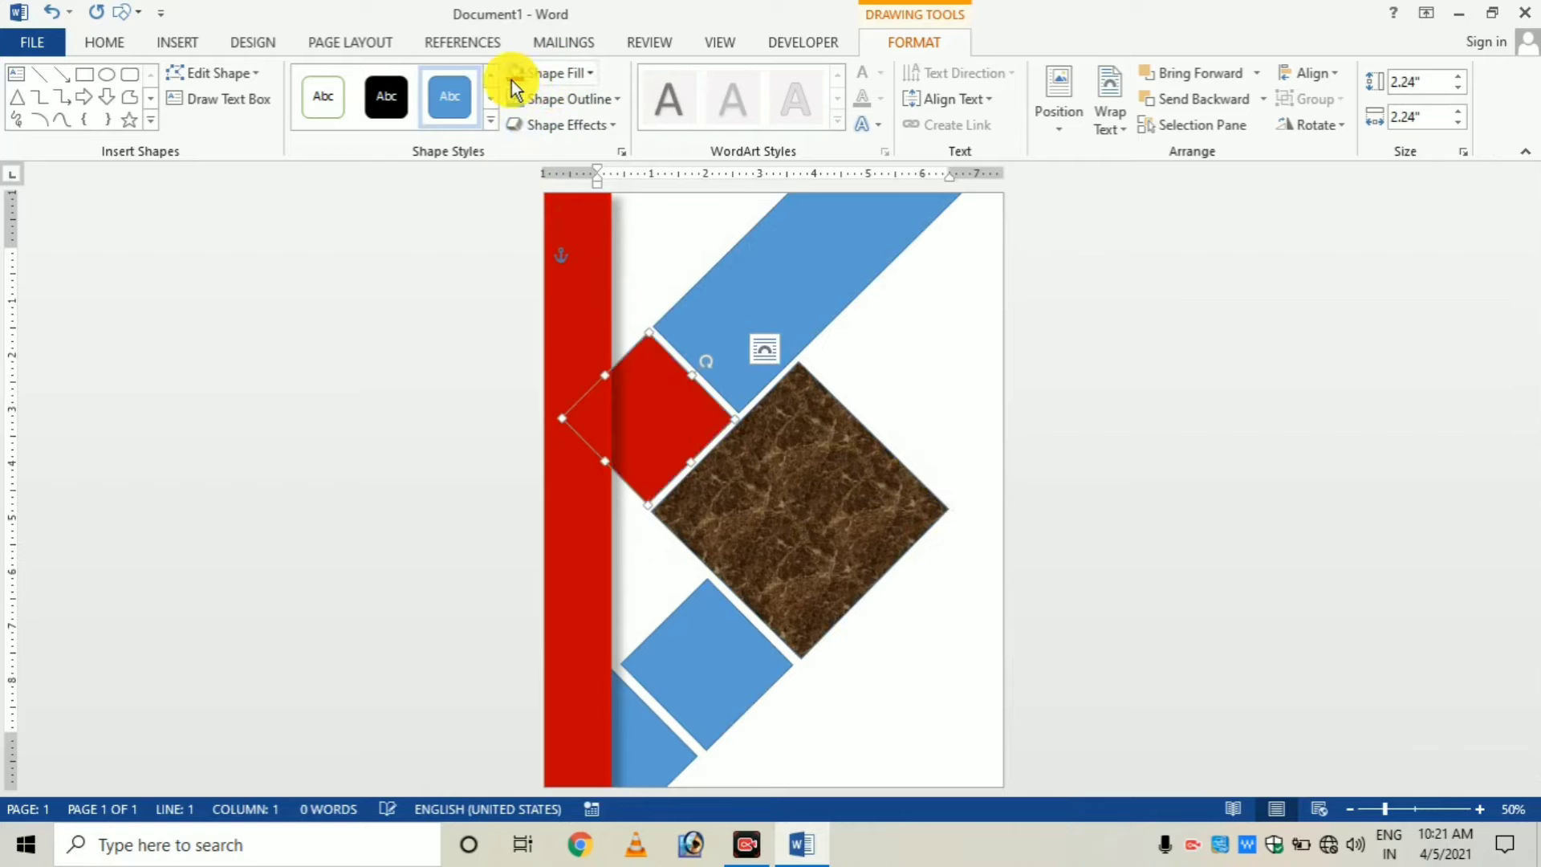
click(695, 676)
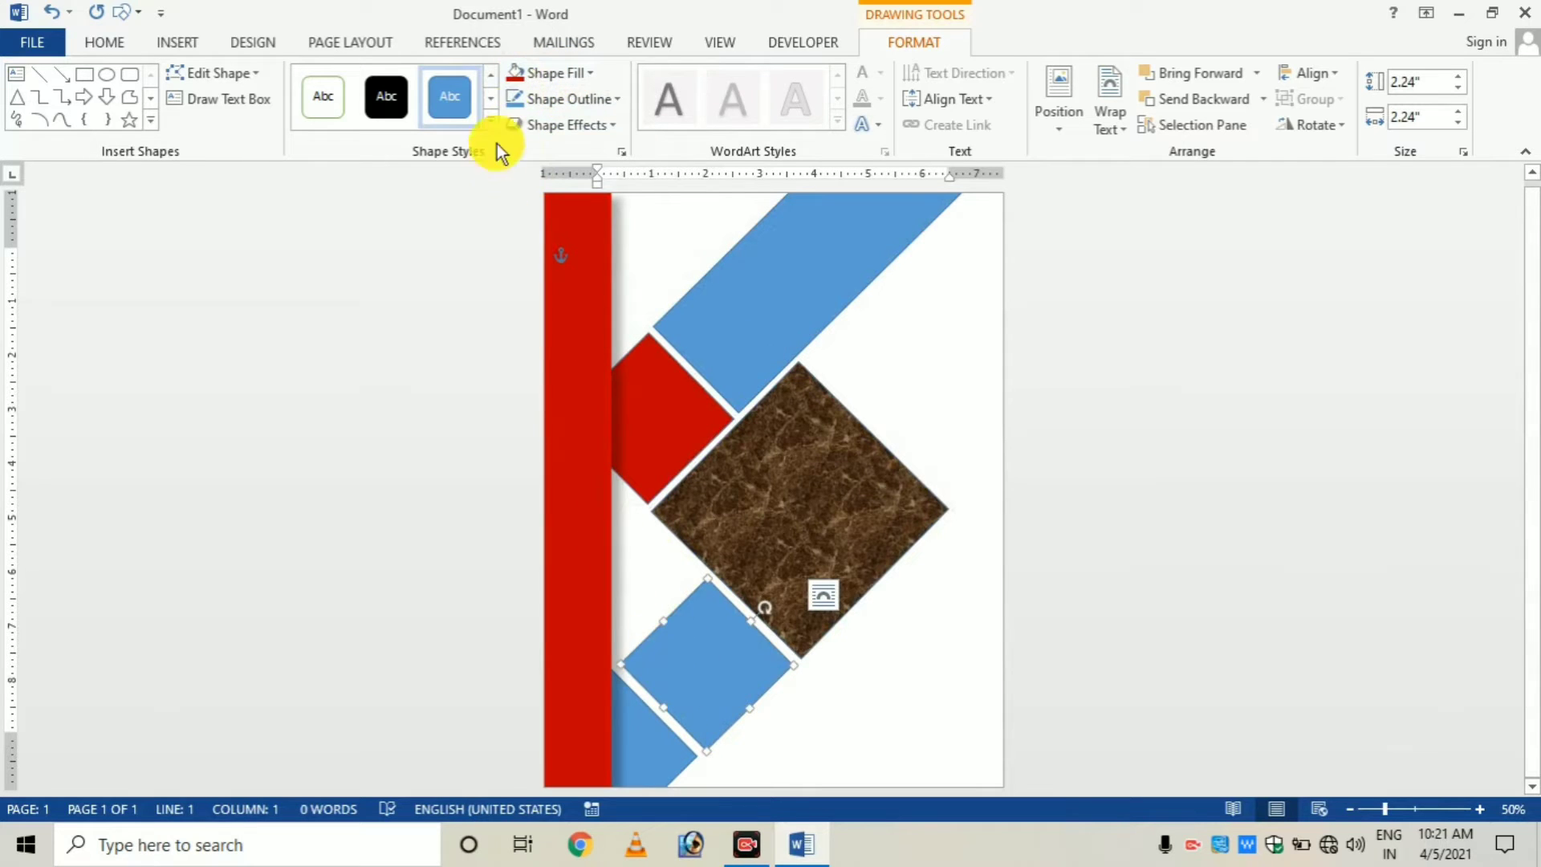
click(512, 70)
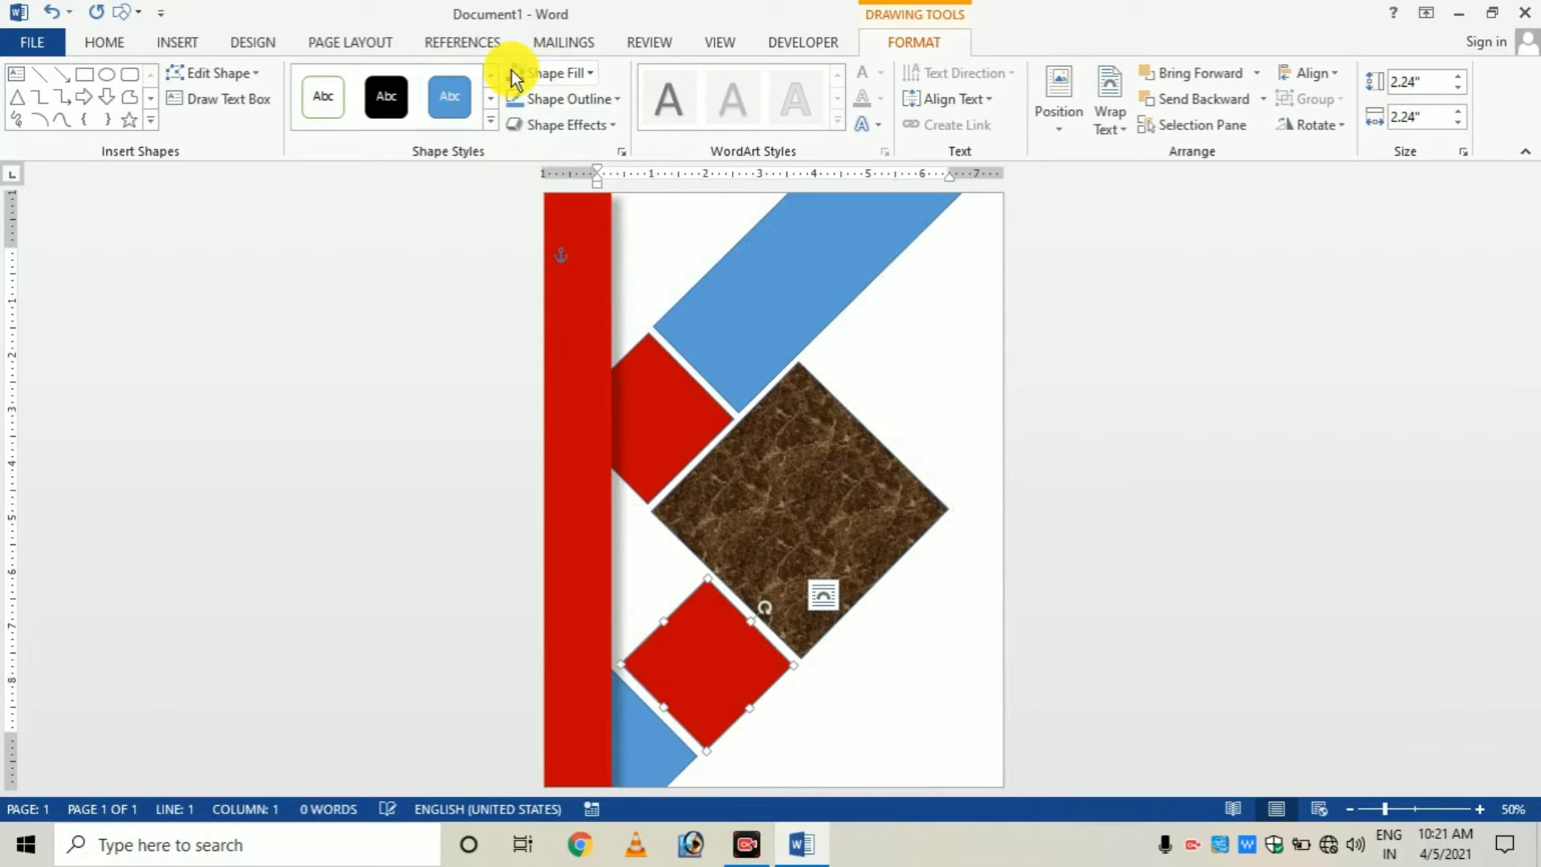
Step: Colour the long upper band and the bottom-left corner diamond red
click(785, 284)
click(586, 71)
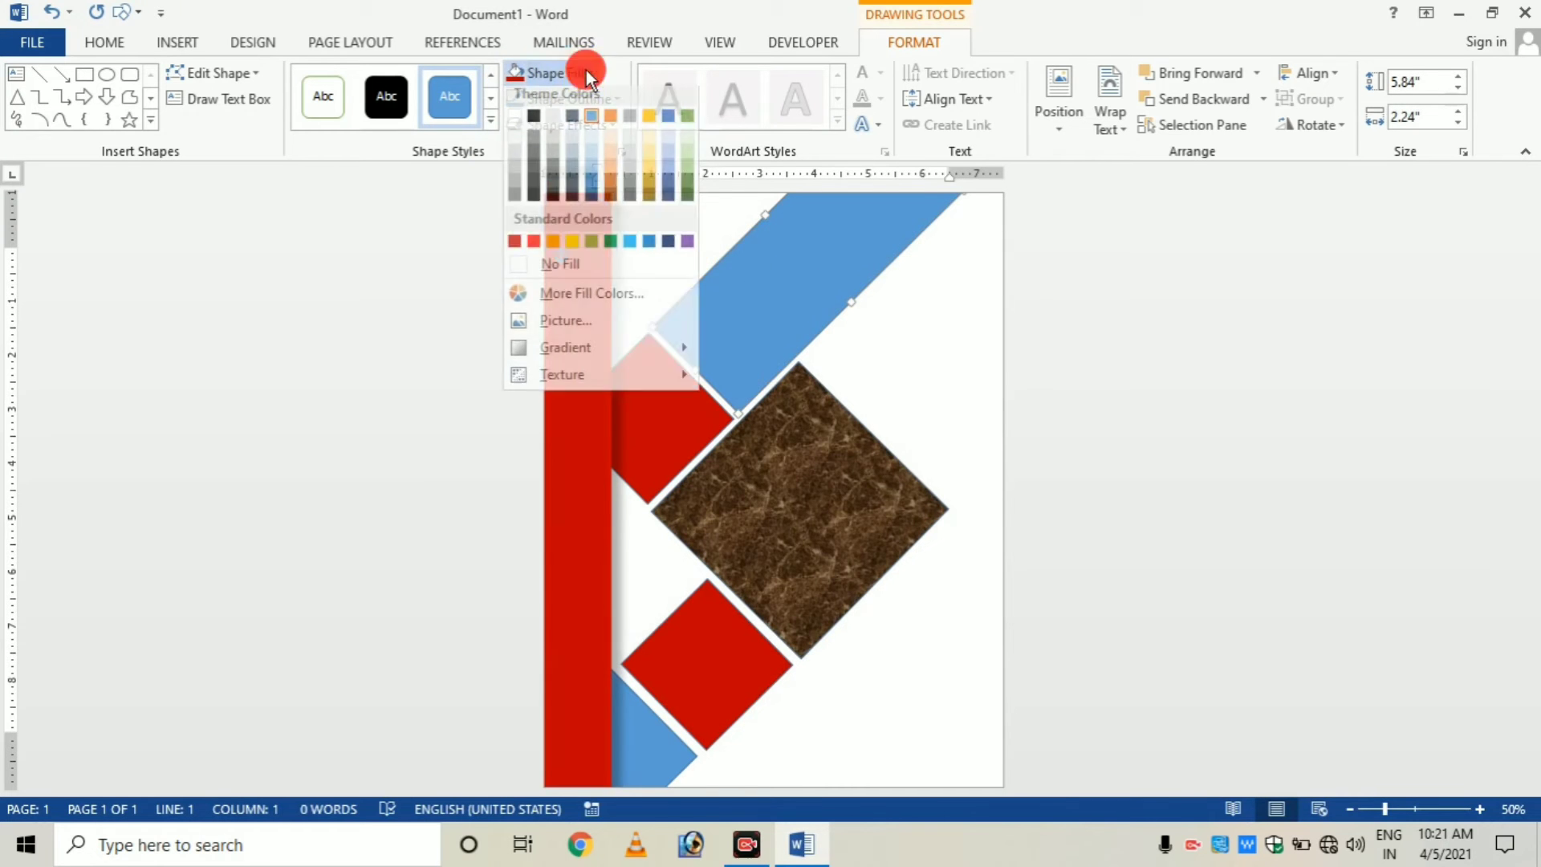
click(540, 248)
click(637, 727)
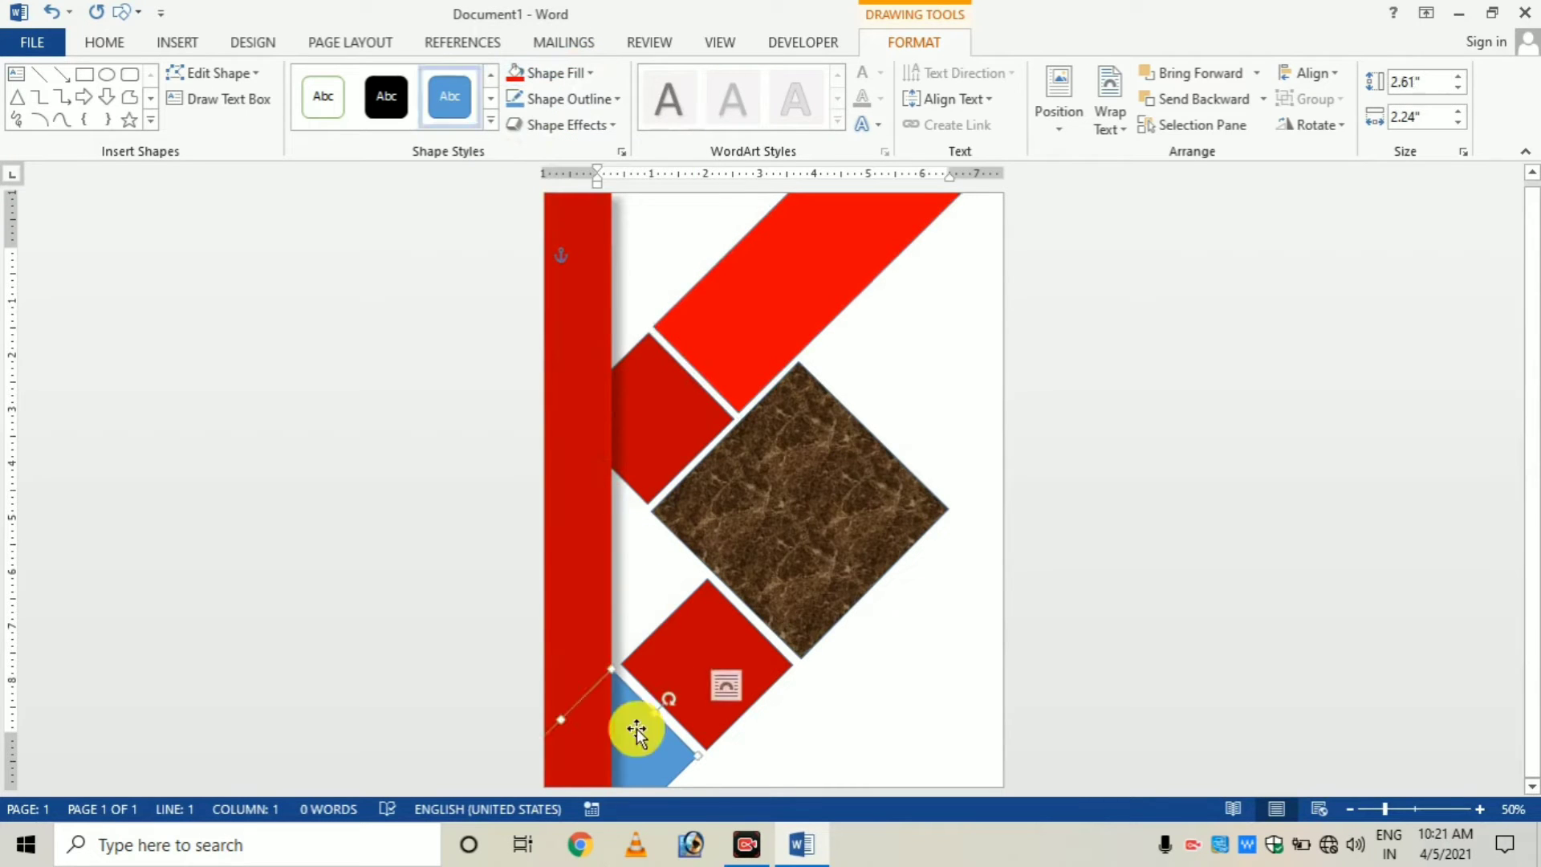
click(578, 72)
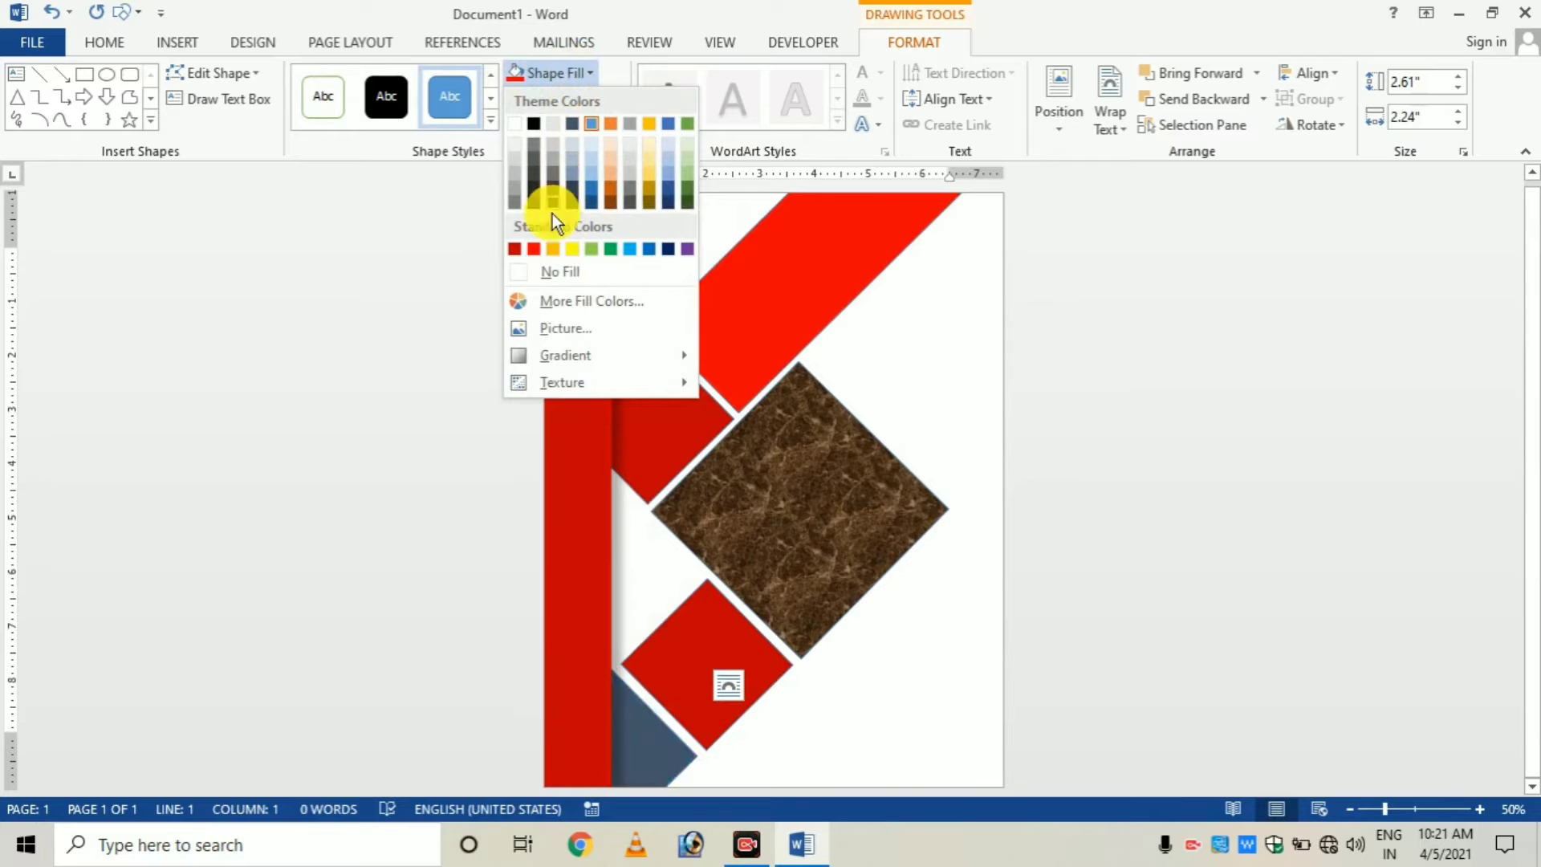
click(531, 249)
click(928, 343)
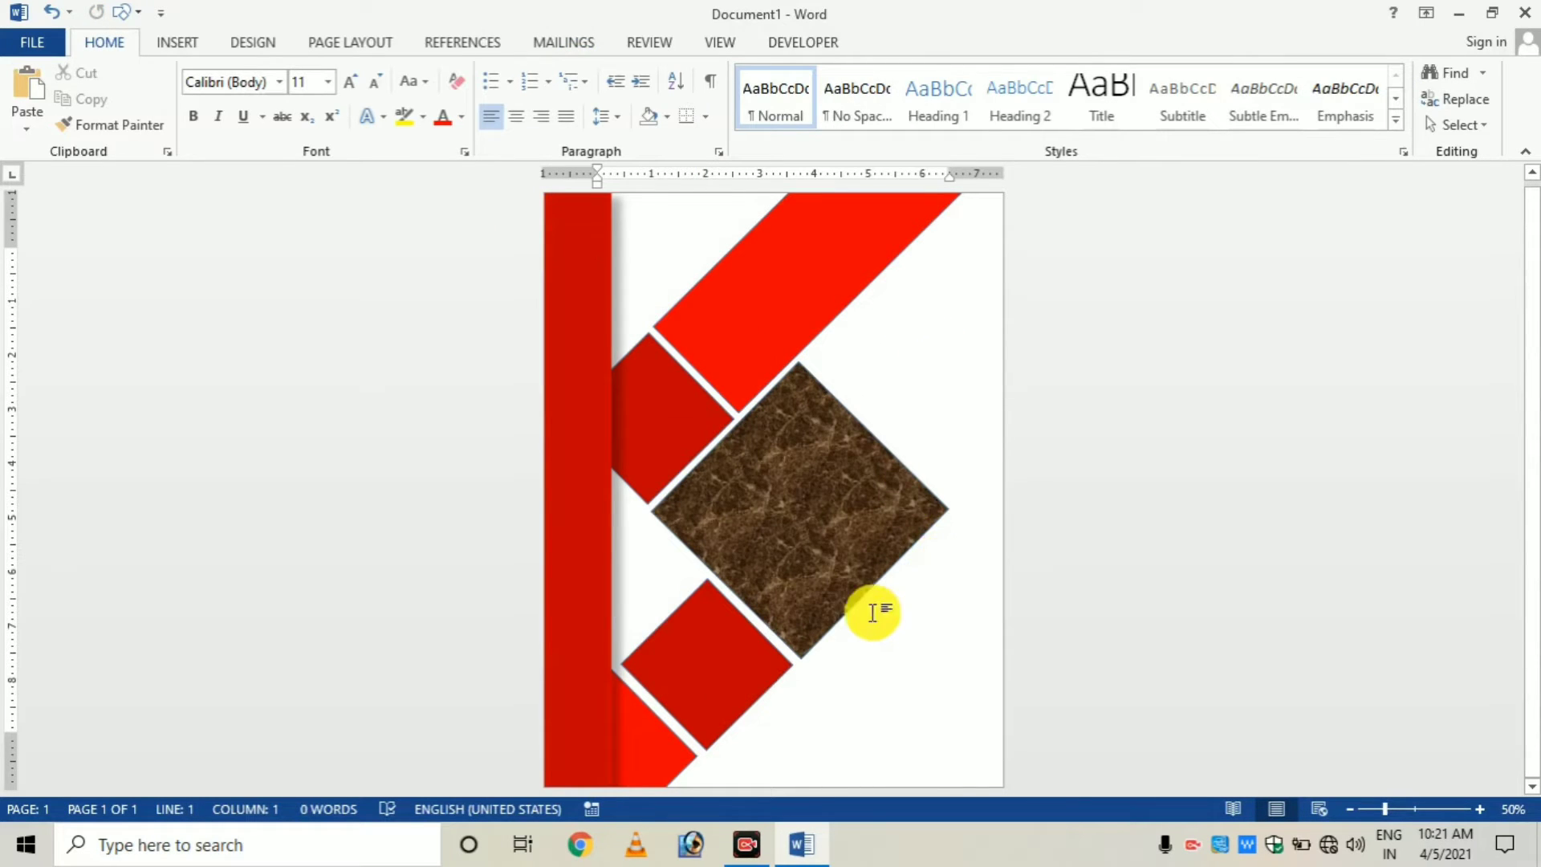
Step: Draw a text box beside the lower red diamond and type 'MS Word' at 22 pt
click(180, 36)
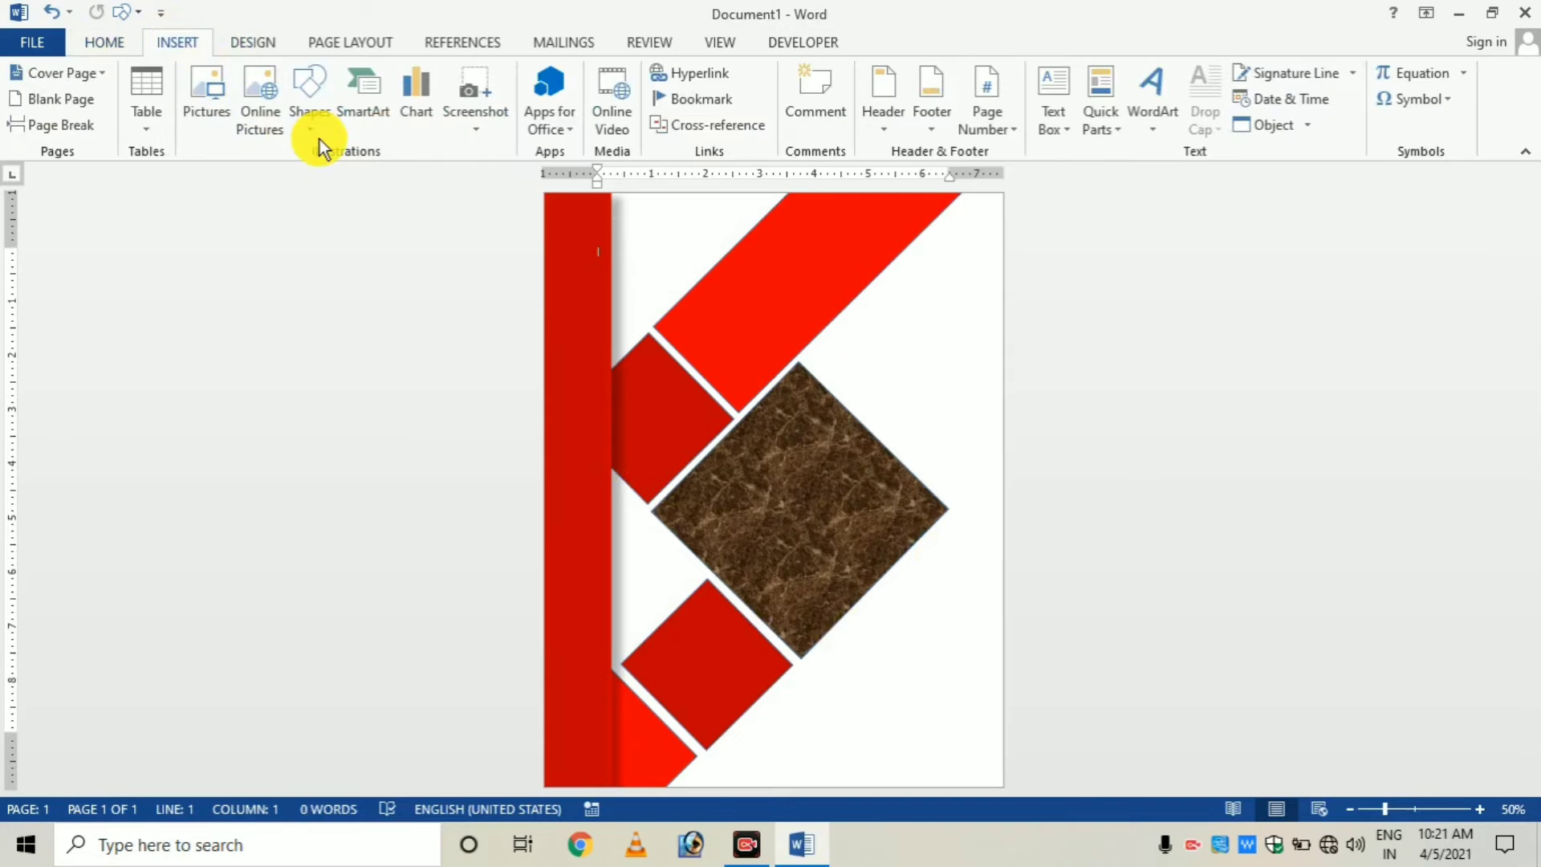
click(309, 120)
click(304, 175)
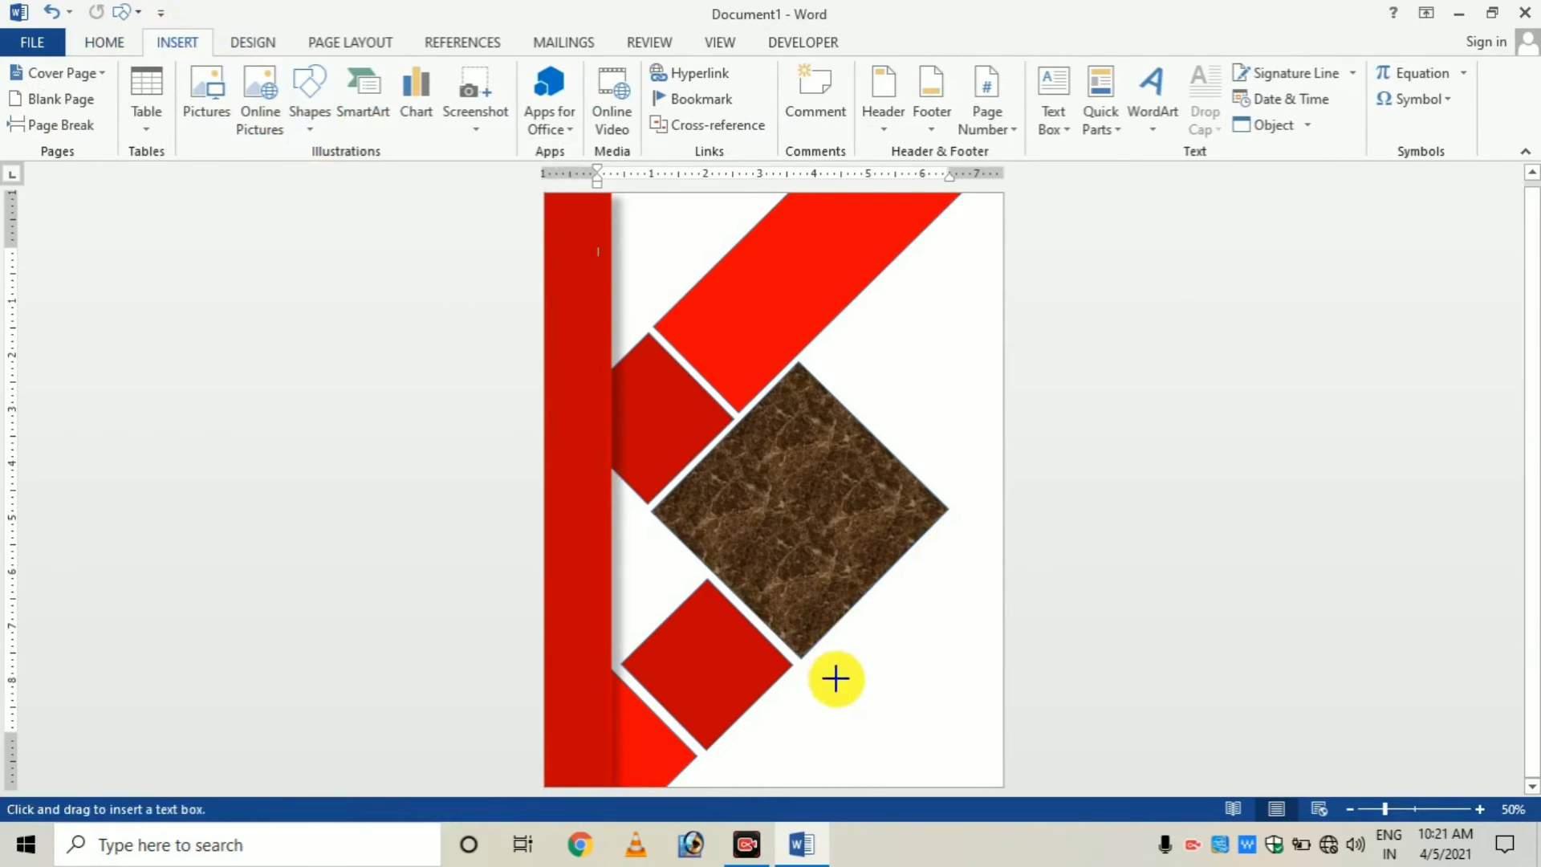
drag(759, 672, 1049, 748)
click(105, 42)
click(328, 81)
click(308, 305)
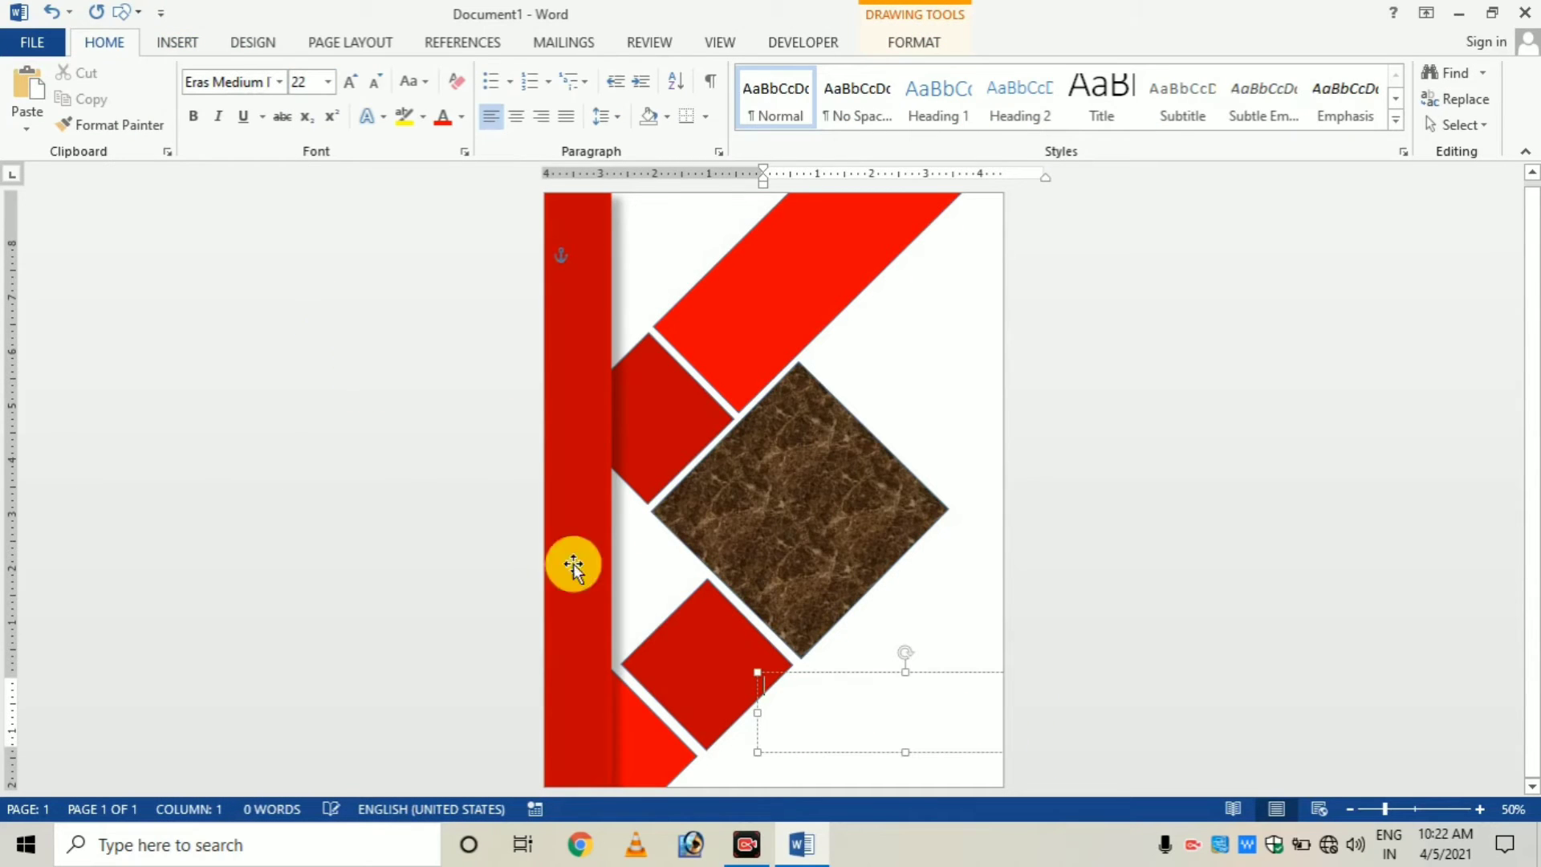
text(M)
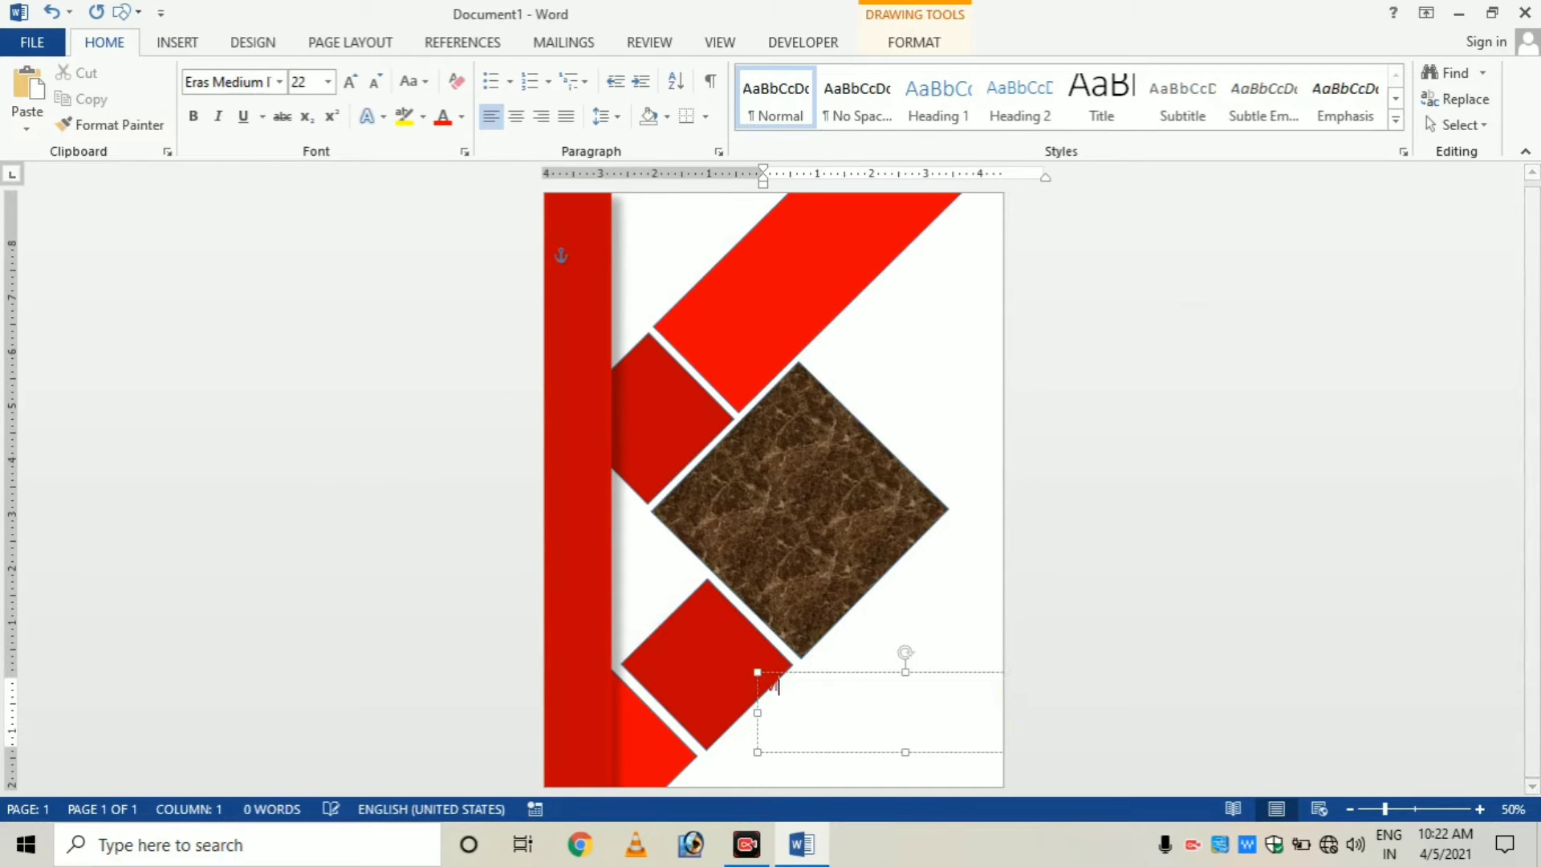
text(S )
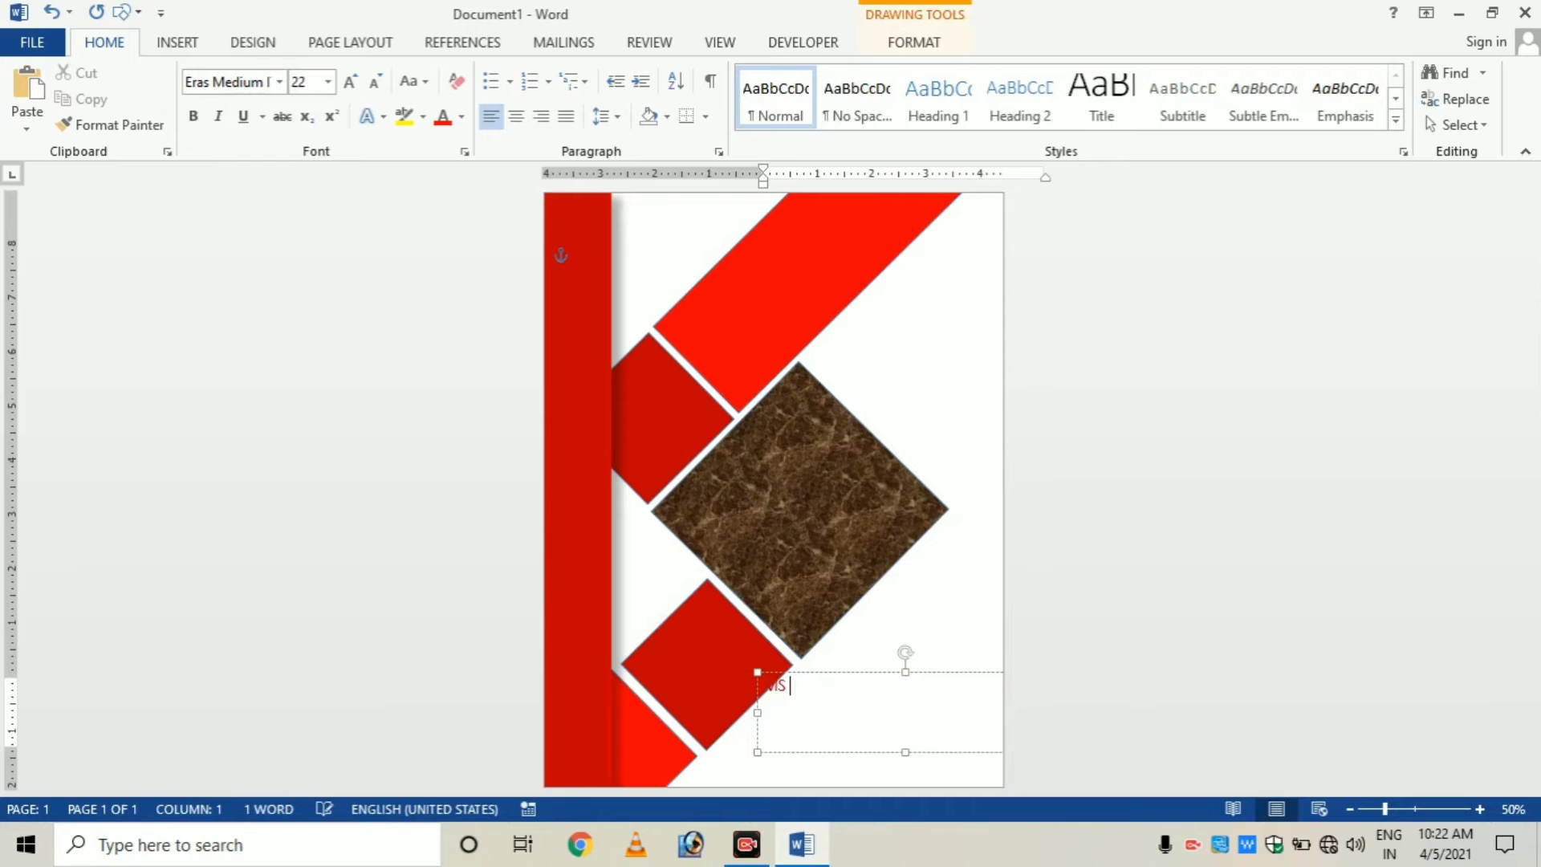
text(Word)
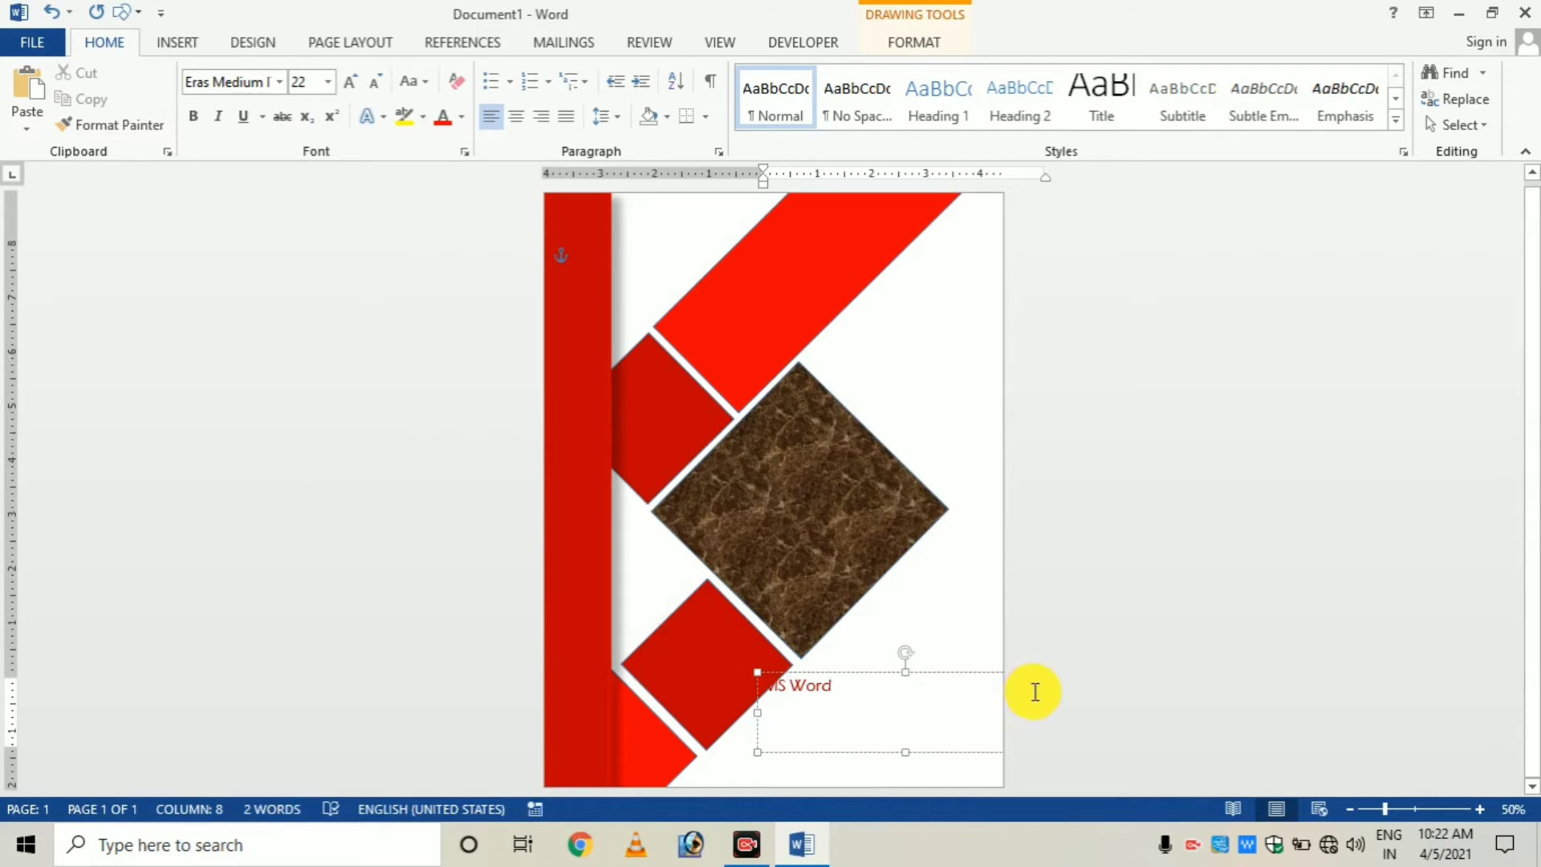
Step: Enlarge 'MS Word' to 72 pt and move its text box toward the bottom-right
drag(849, 682, 743, 682)
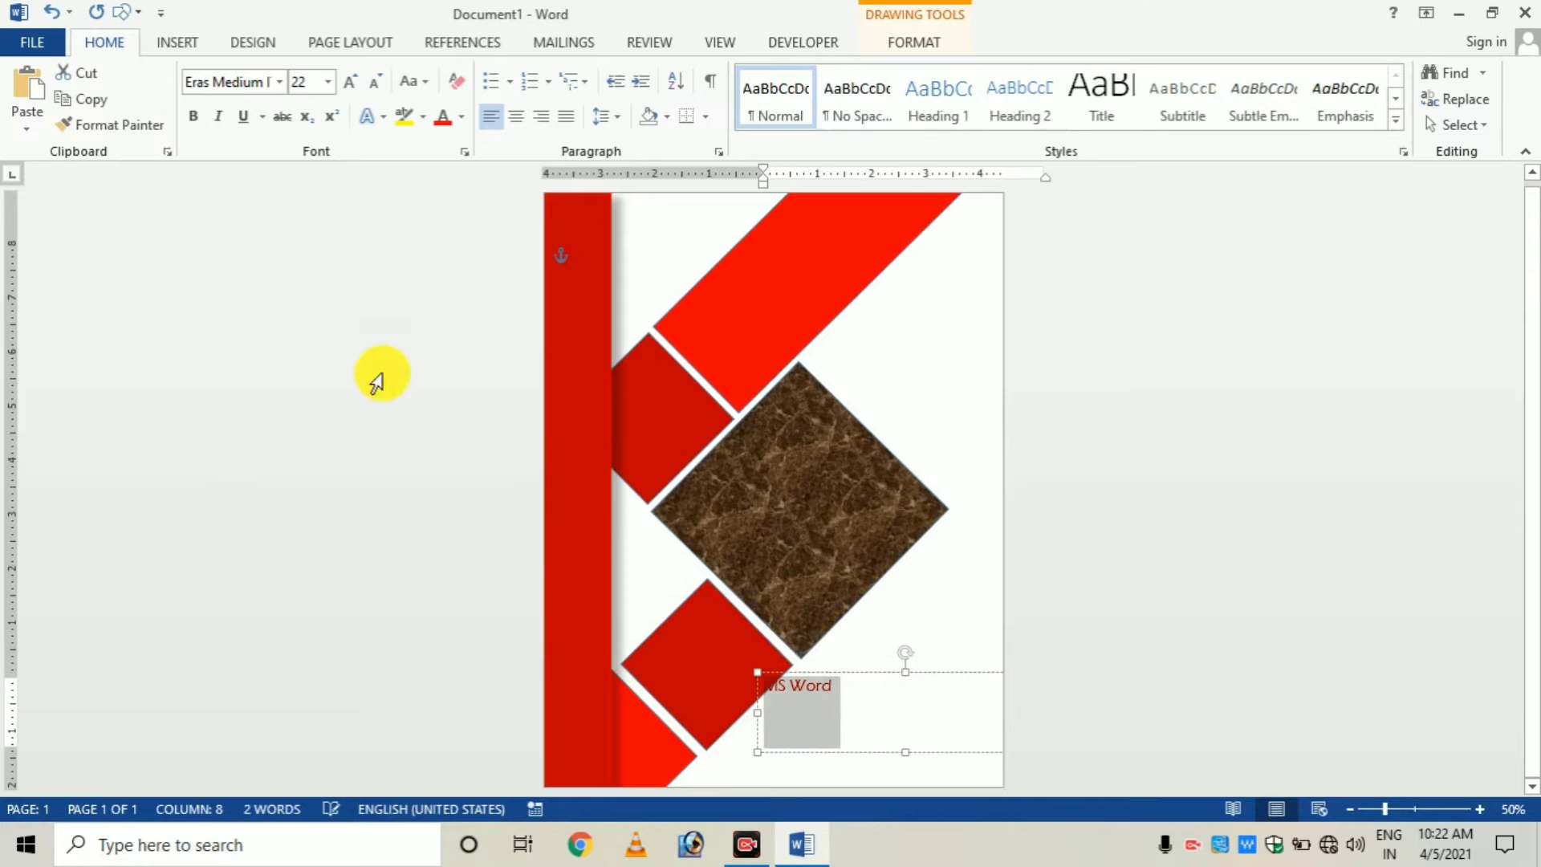
click(327, 82)
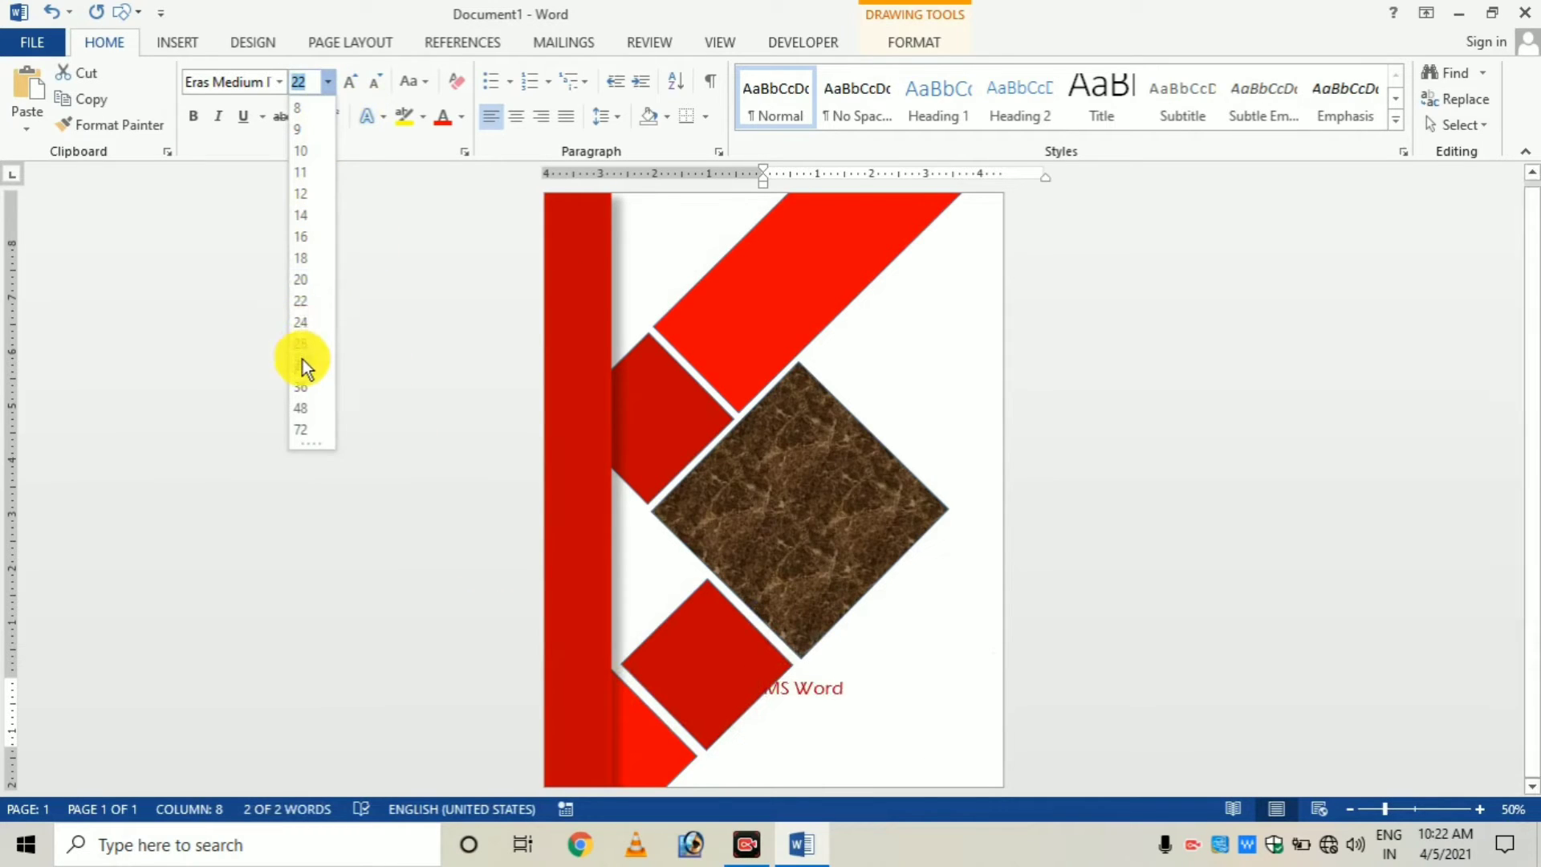
click(306, 428)
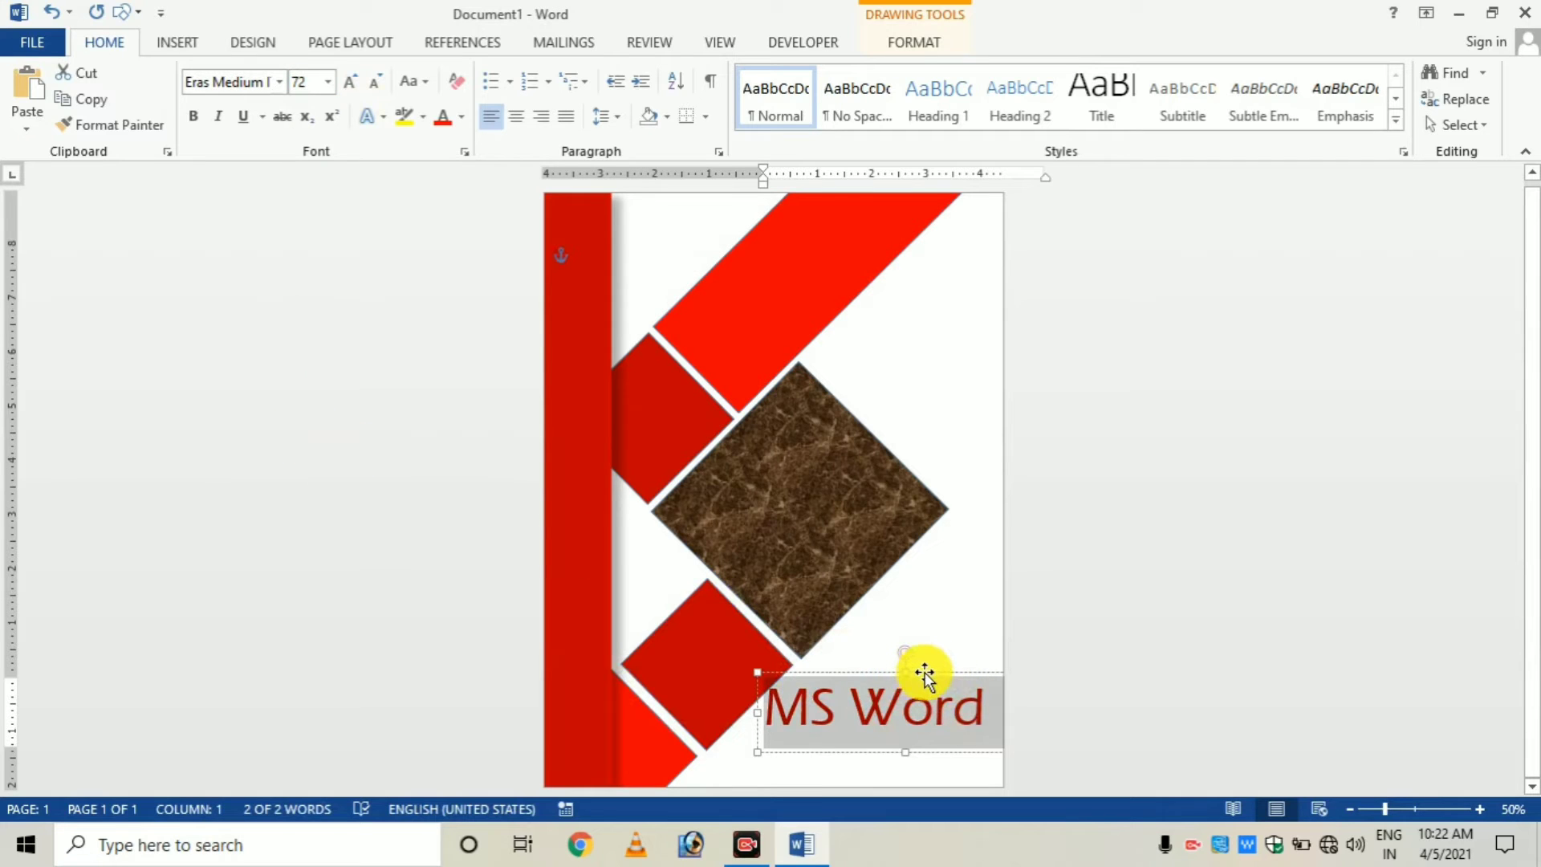
drag(924, 673, 936, 663)
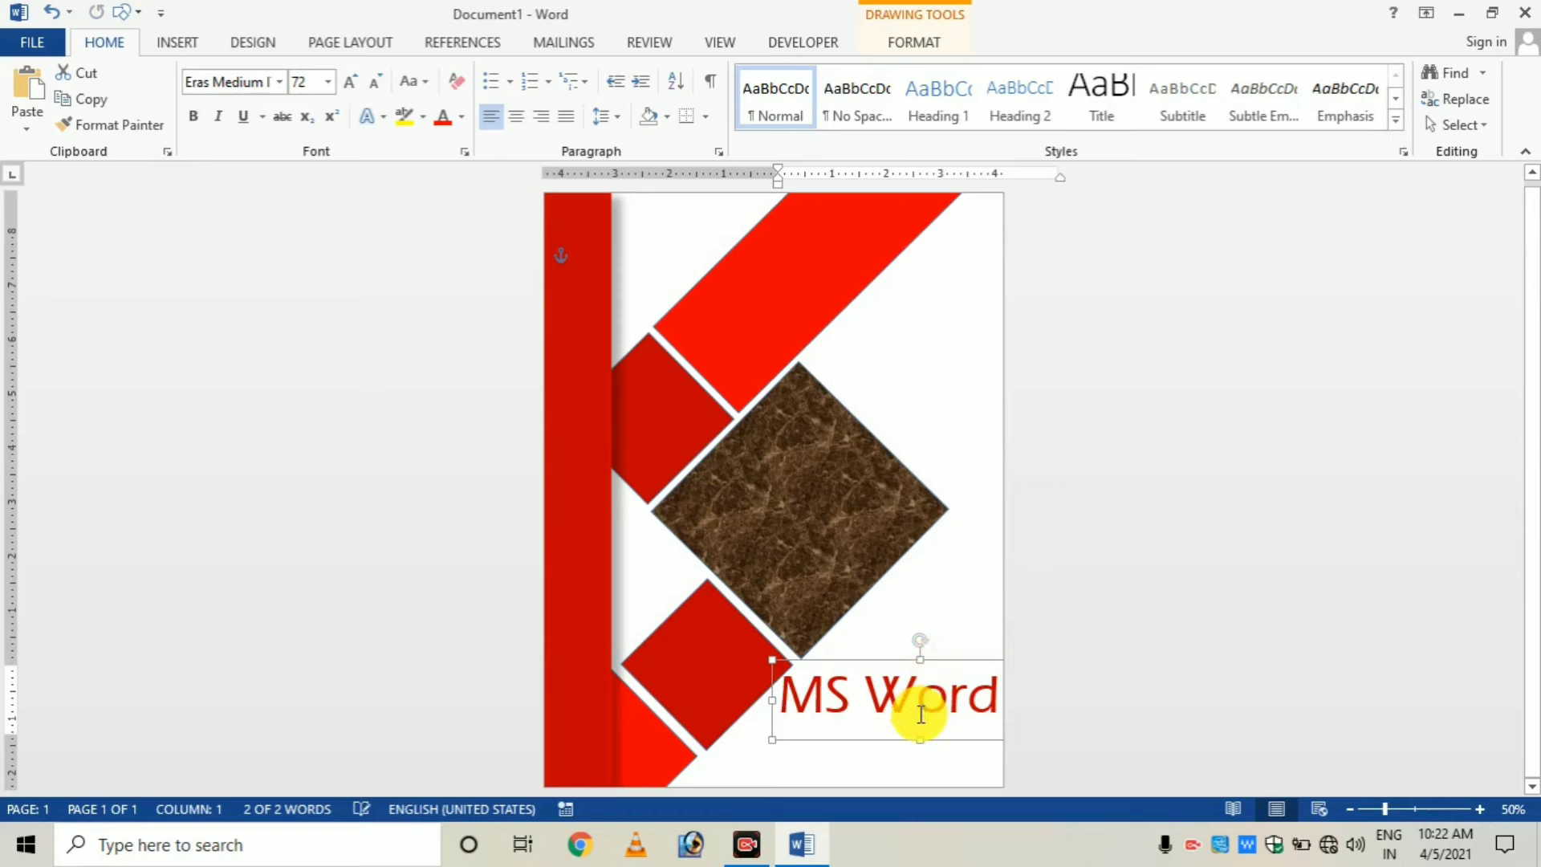
drag(892, 738, 888, 738)
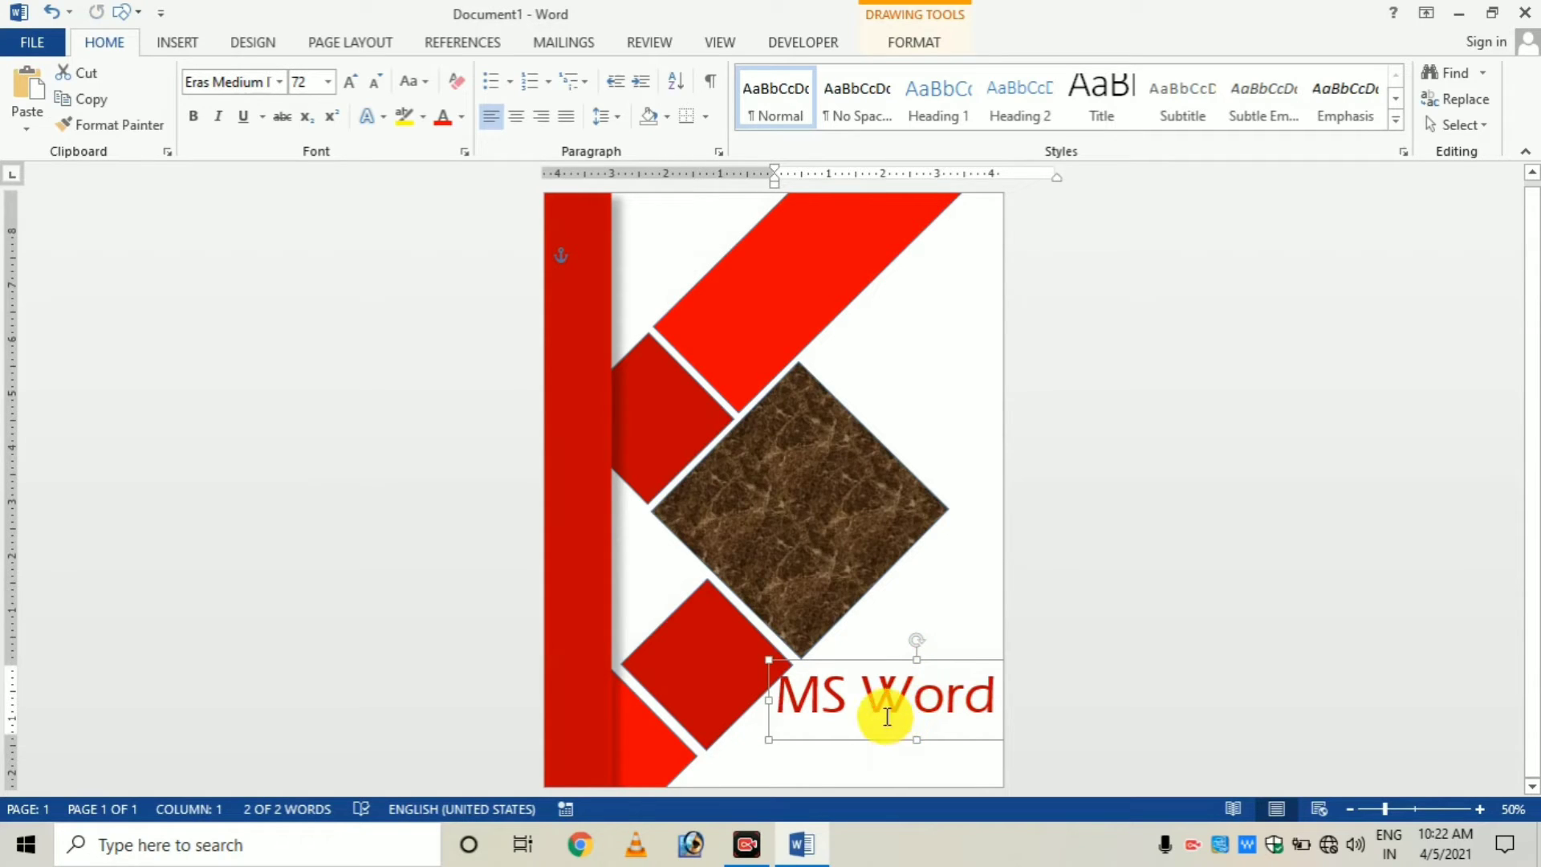
Step: Copy the 'MS Word' text box and place the copy just below it
right_click(860, 658)
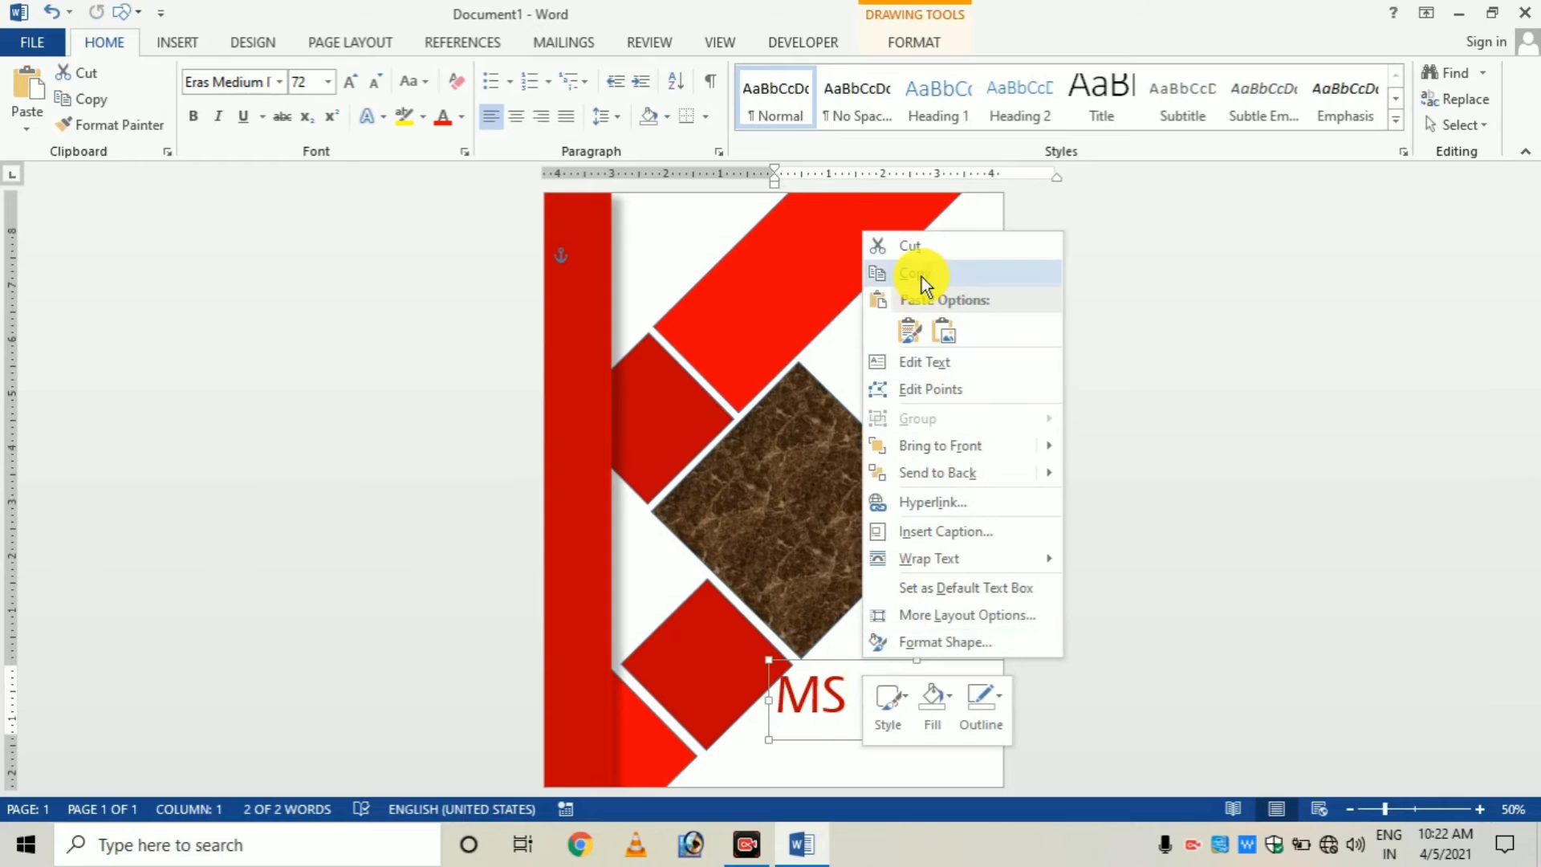
click(921, 277)
right_click(867, 609)
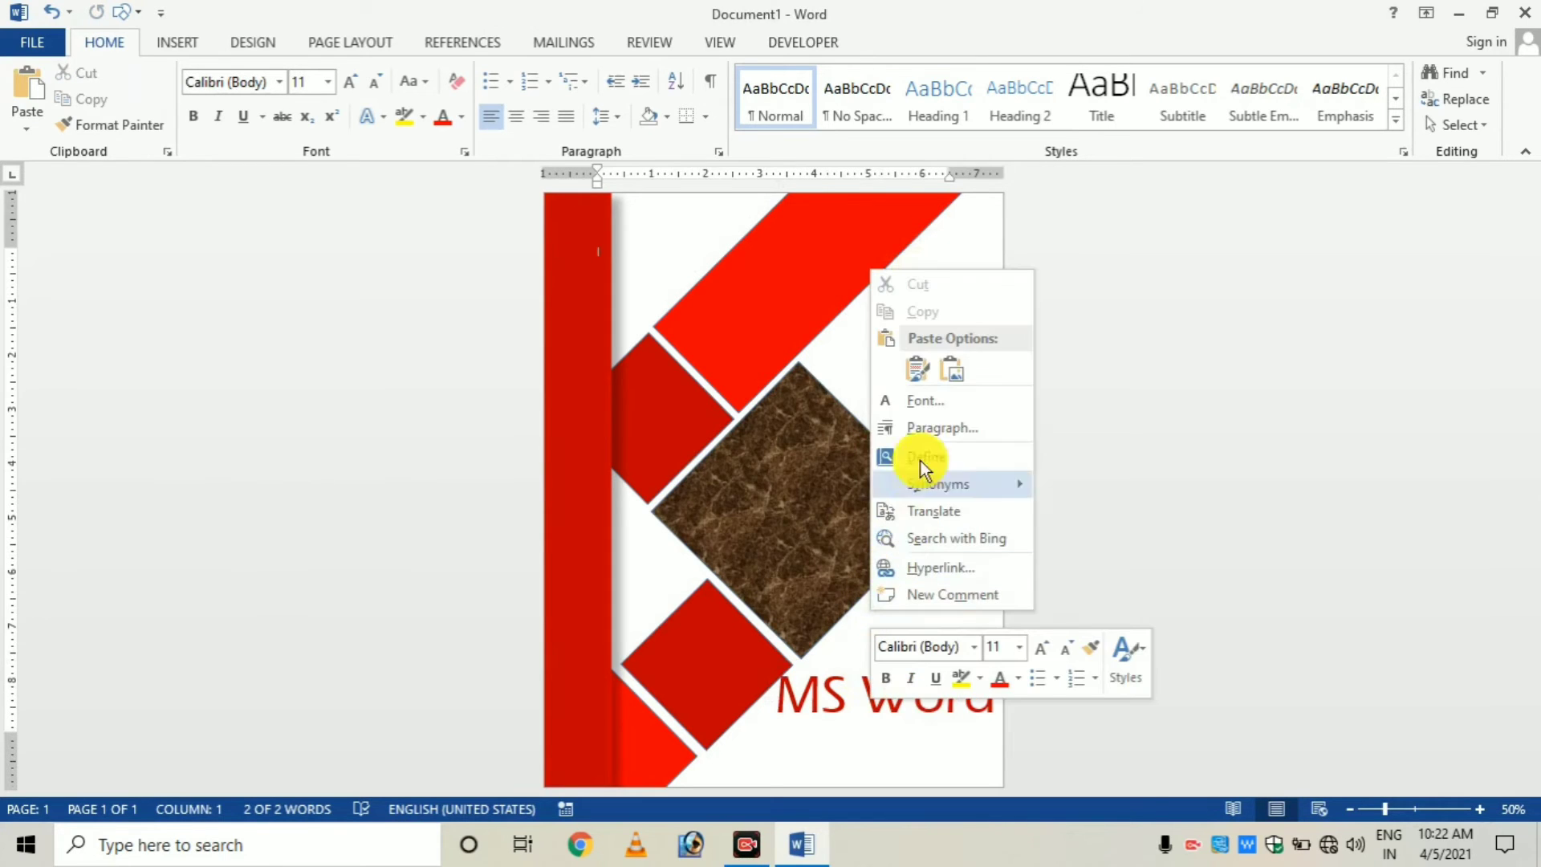
click(26, 90)
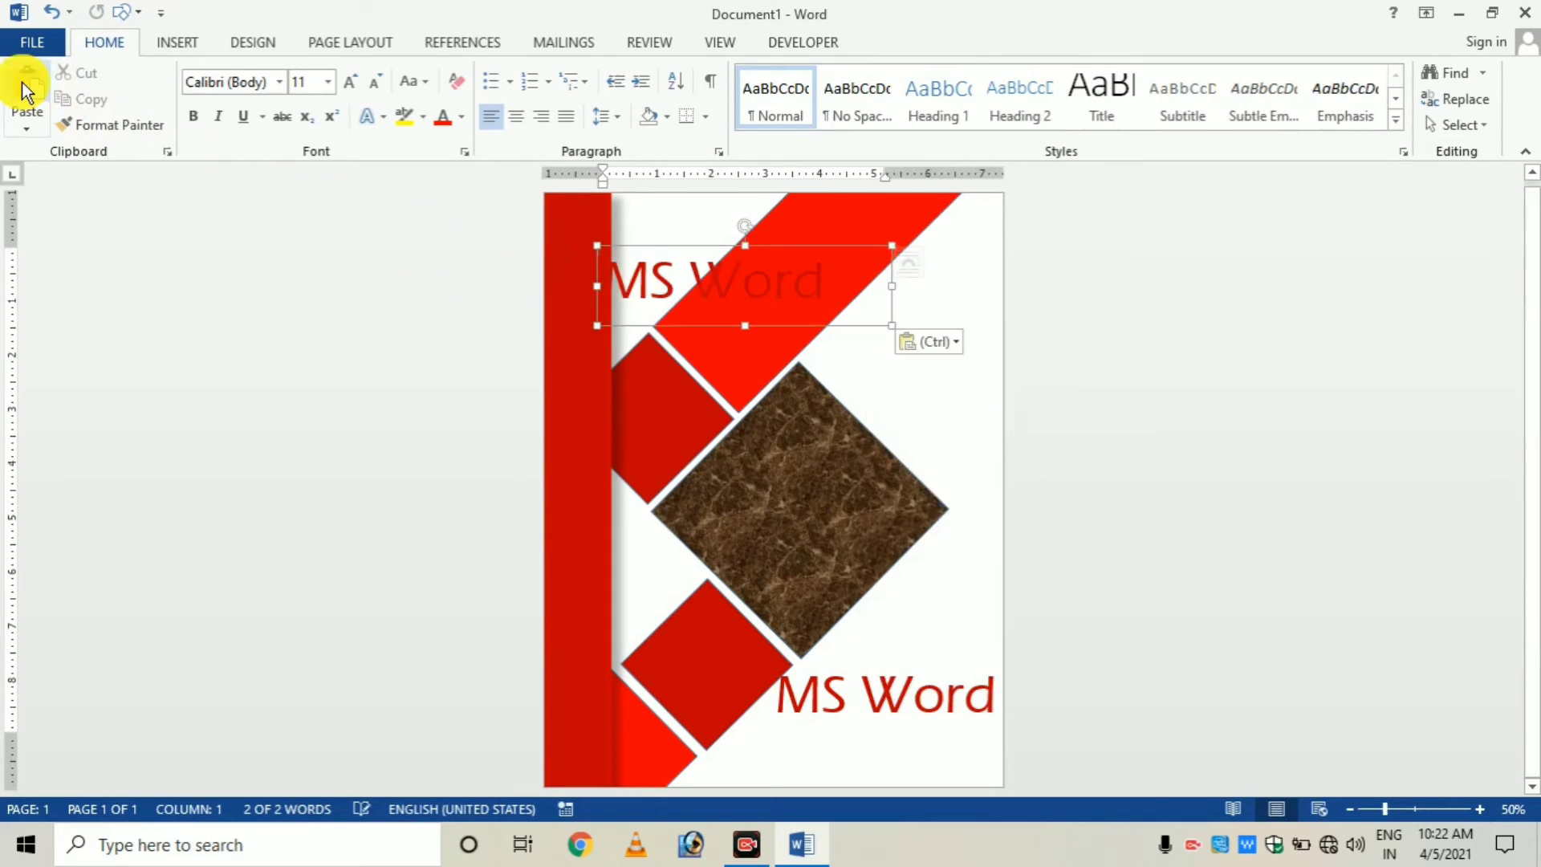
drag(705, 326, 827, 823)
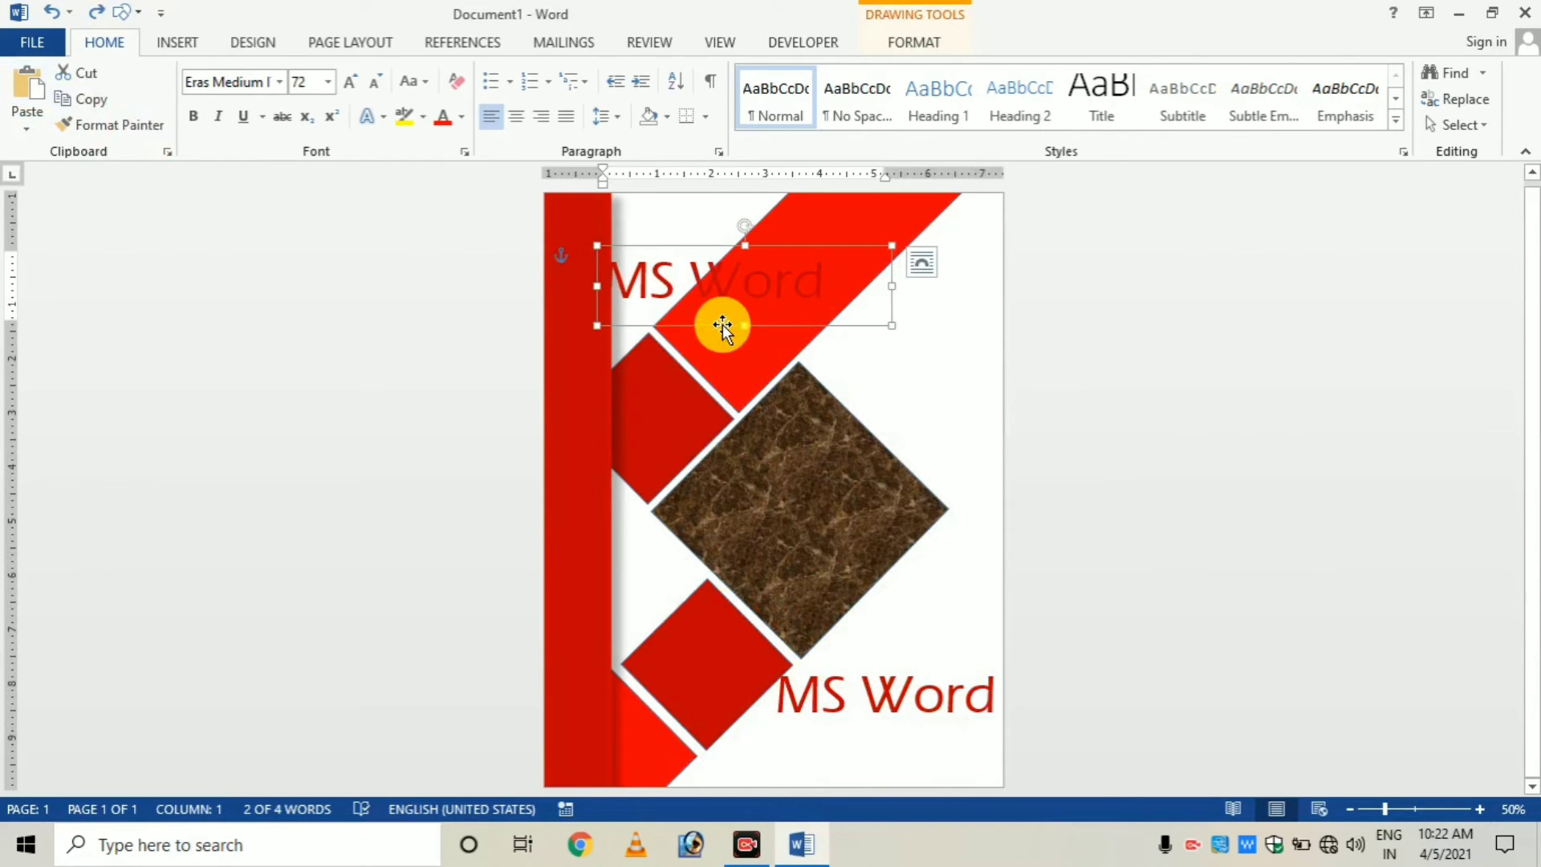
drag(727, 332, 874, 791)
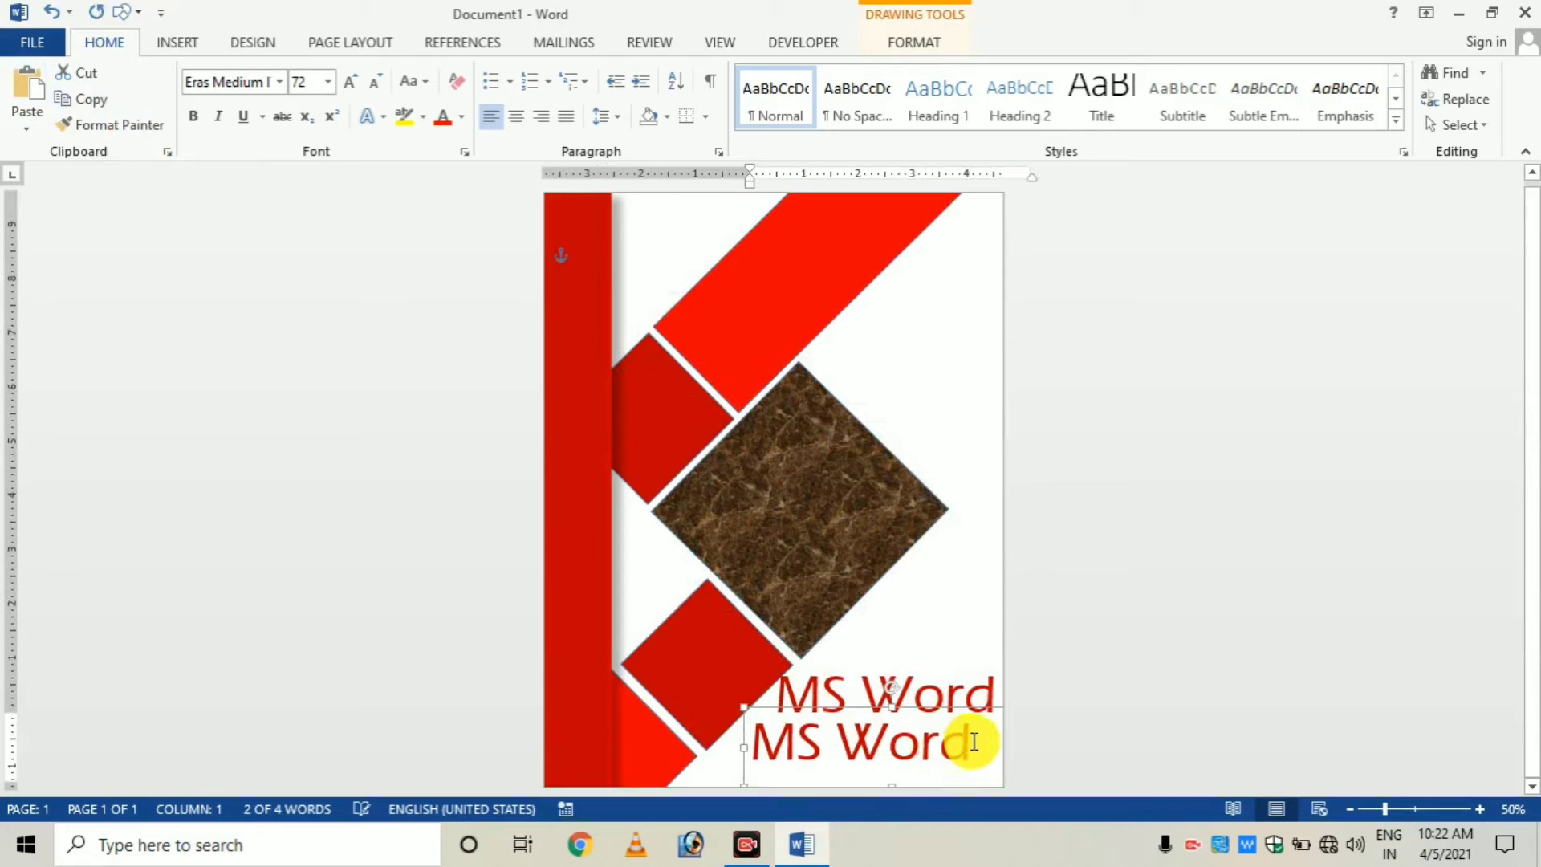
Step: Change the copy's text to '2021' and line it up under 'Word'
drag(969, 742, 735, 733)
text(2021)
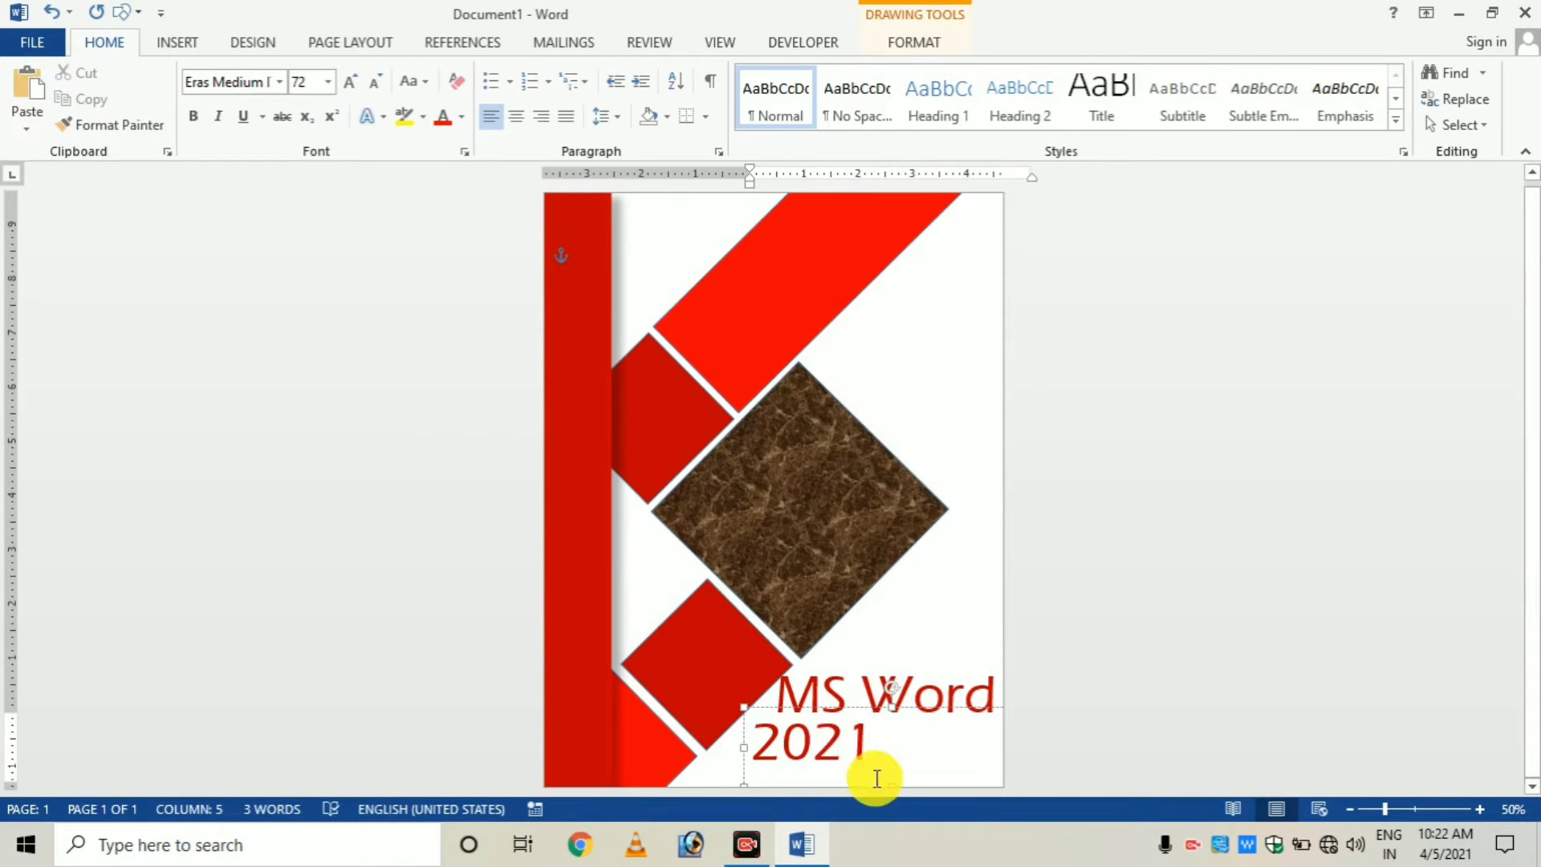
drag(783, 707, 847, 709)
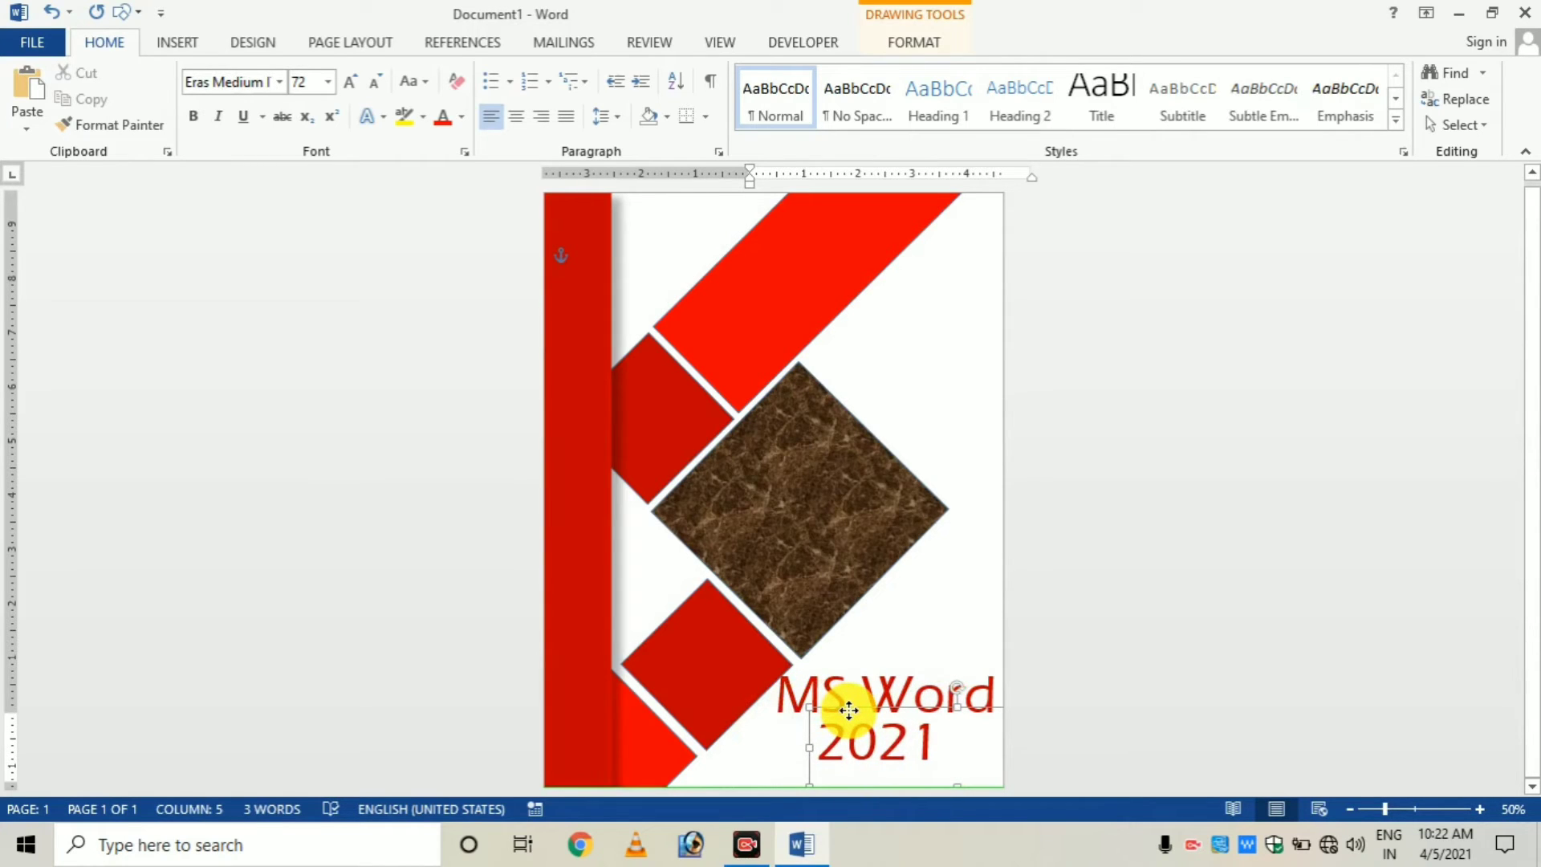
drag(848, 710, 909, 710)
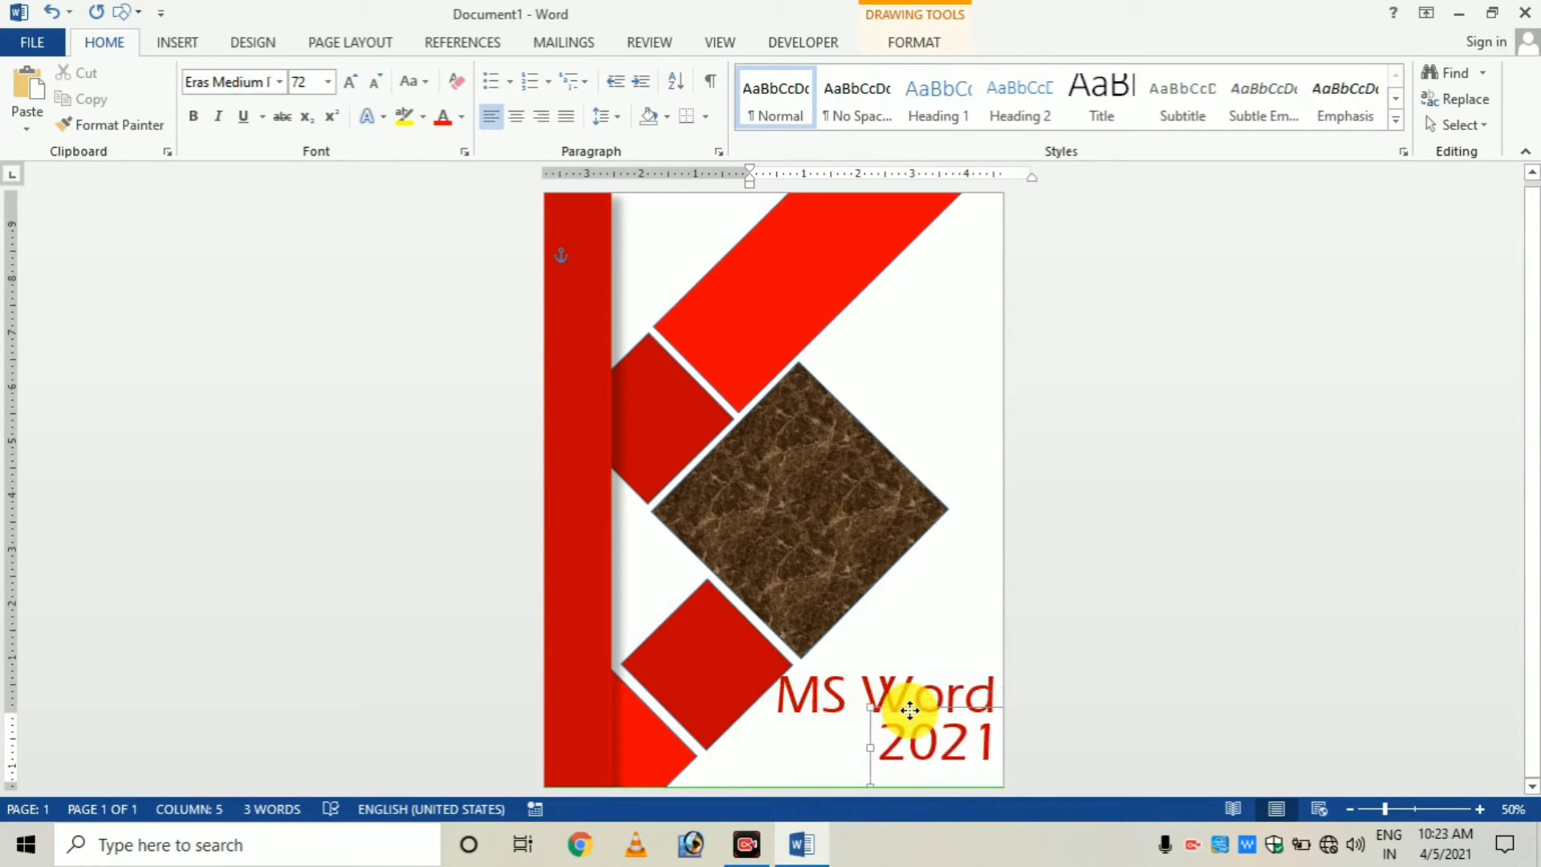
click(980, 592)
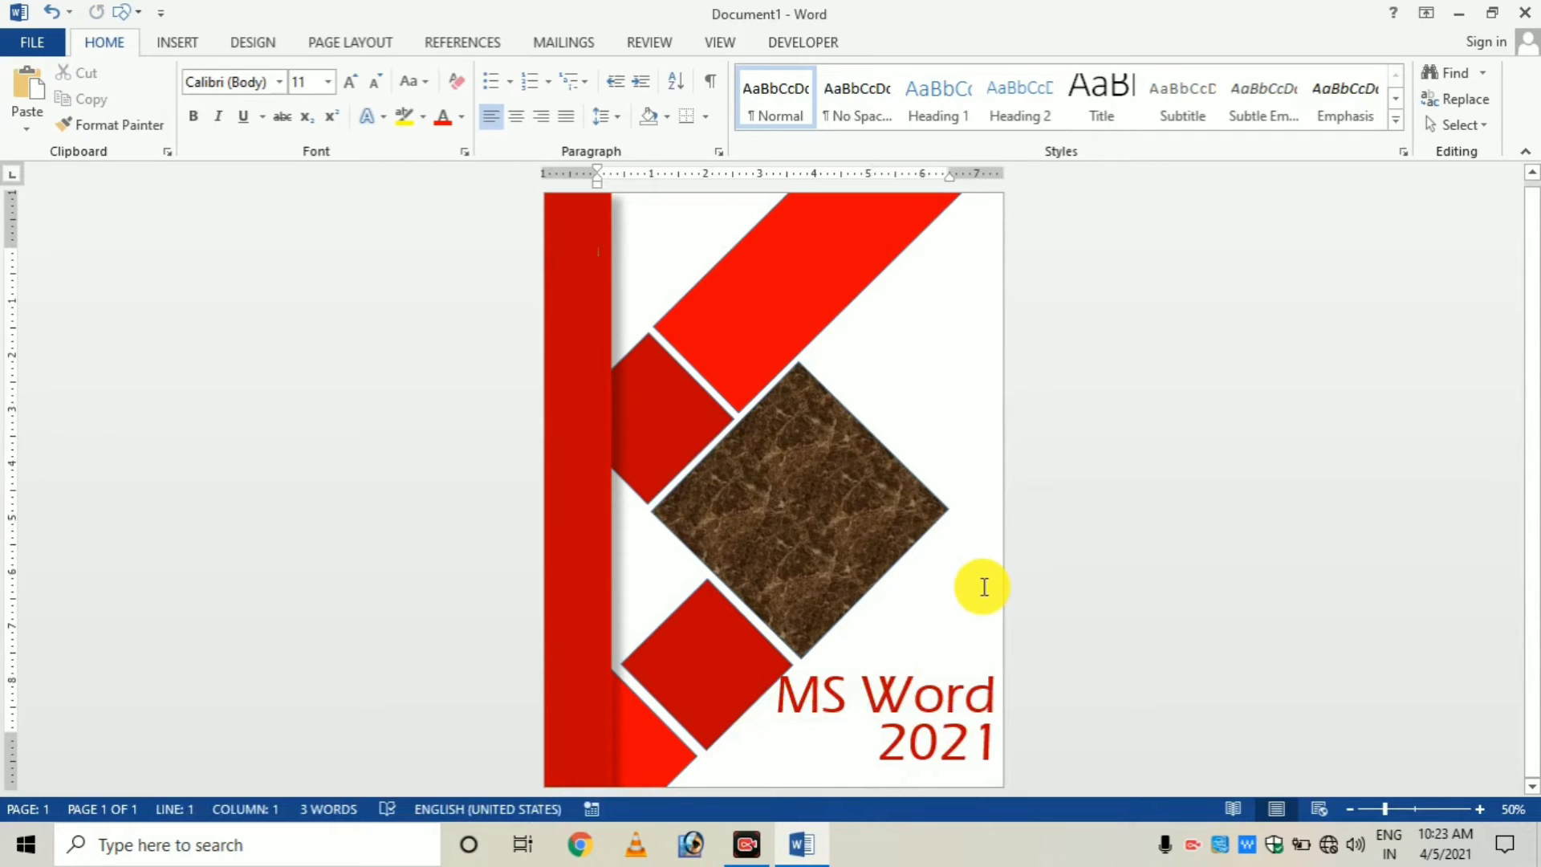
Step: Bold the 'MS Word' title line, then select the '2021' line and deselect the title box
triple_click(946, 698)
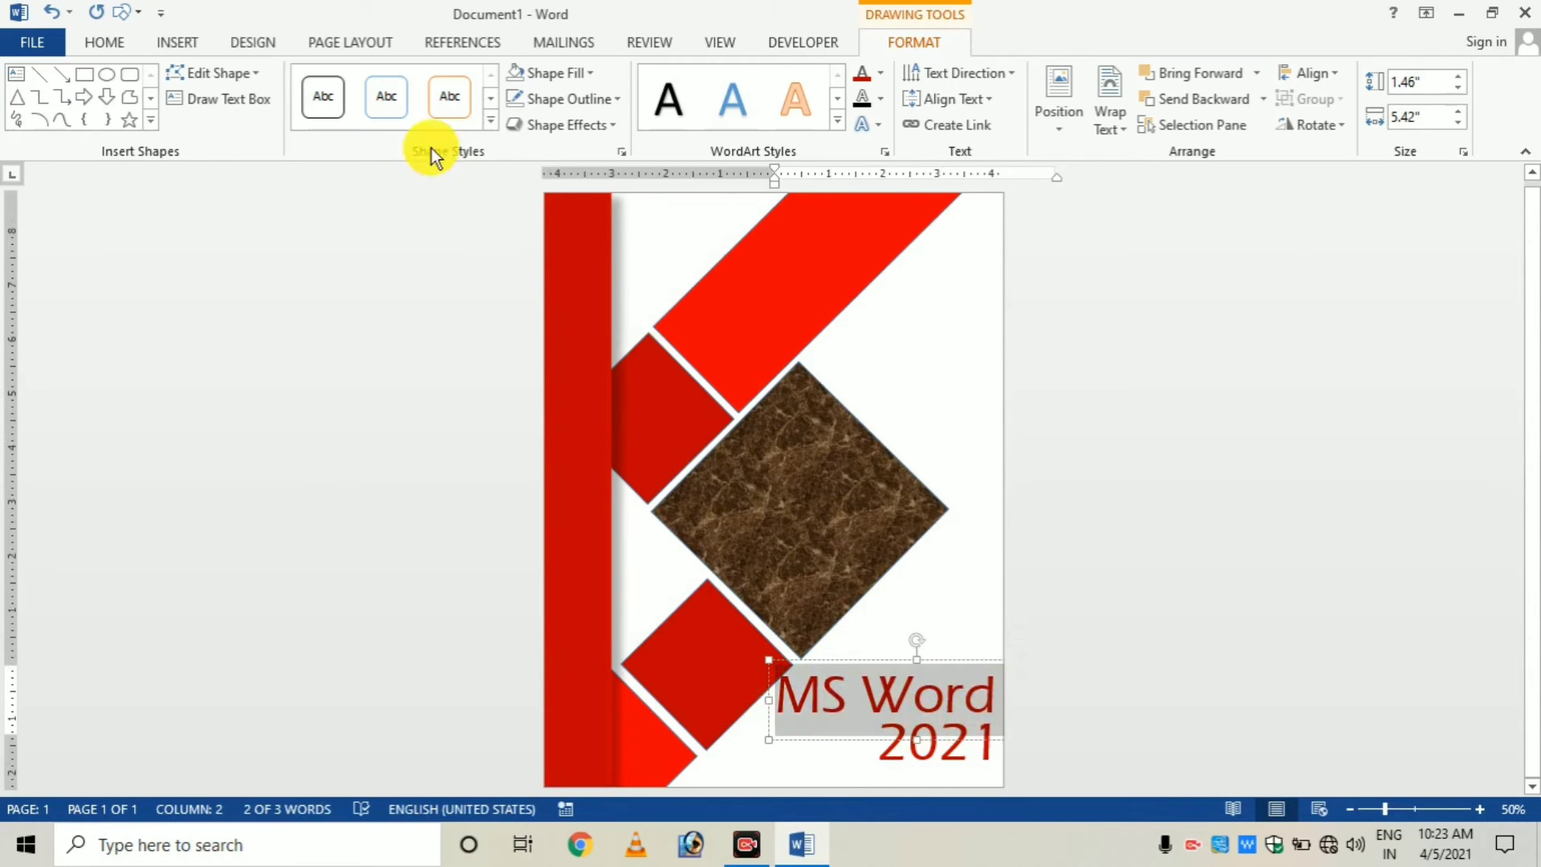
click(111, 44)
click(193, 116)
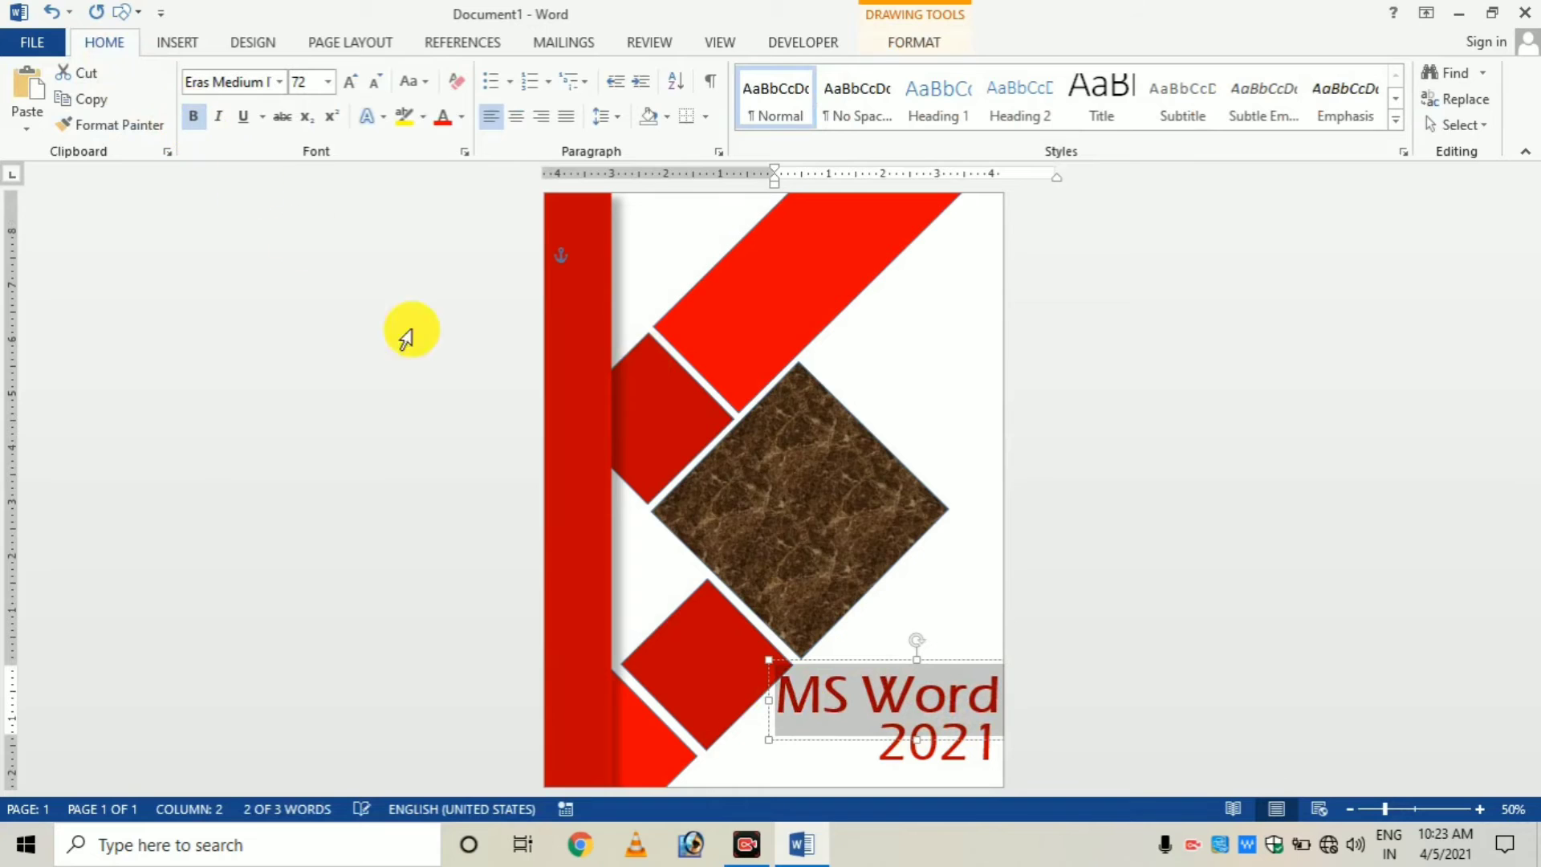
click(883, 742)
drag(877, 742, 995, 743)
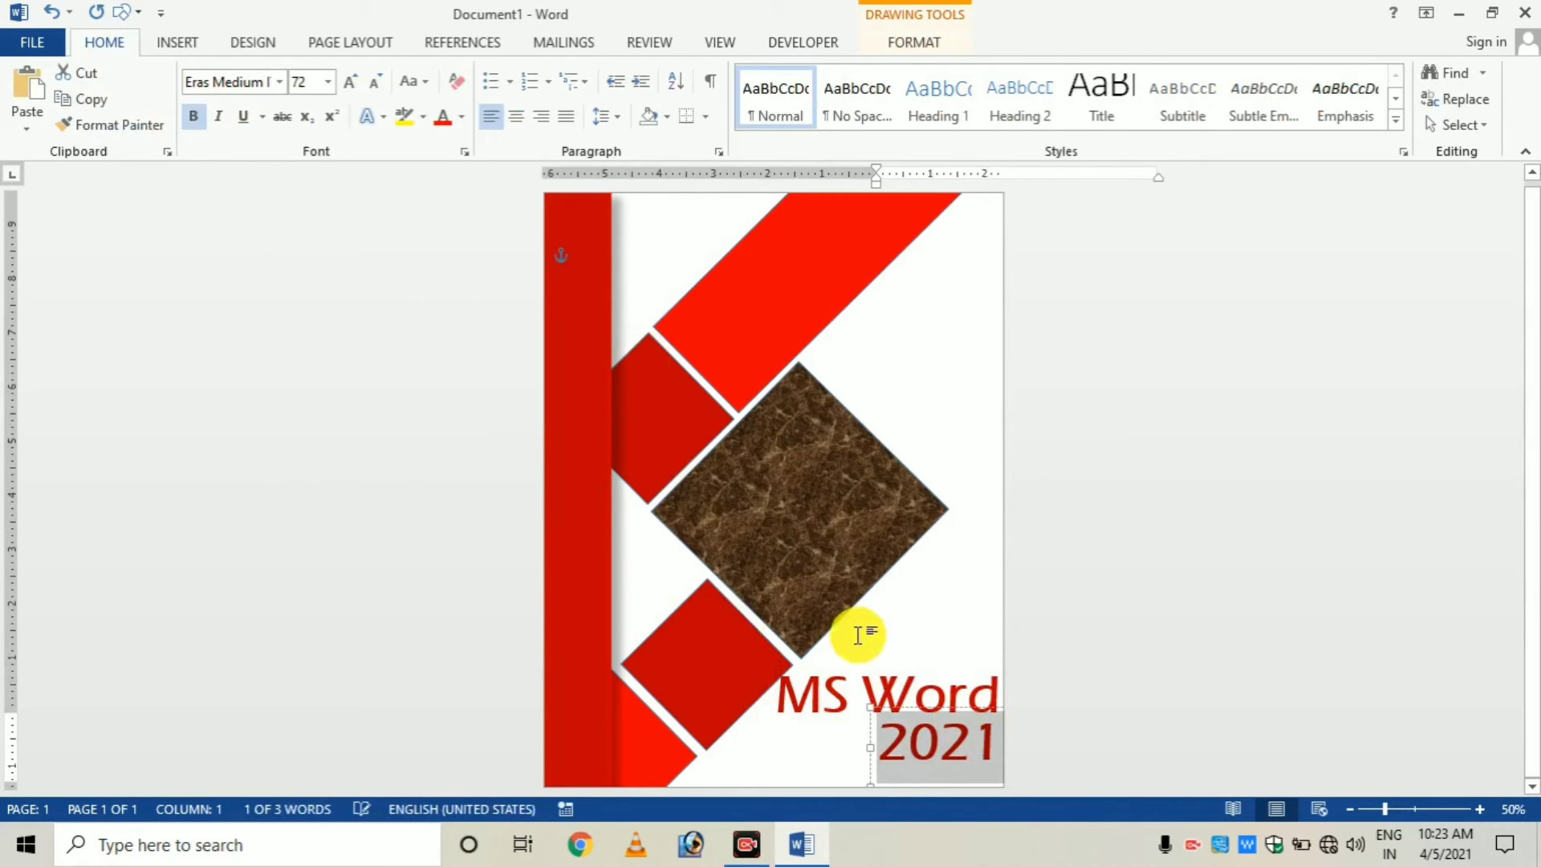
click(902, 666)
click(915, 456)
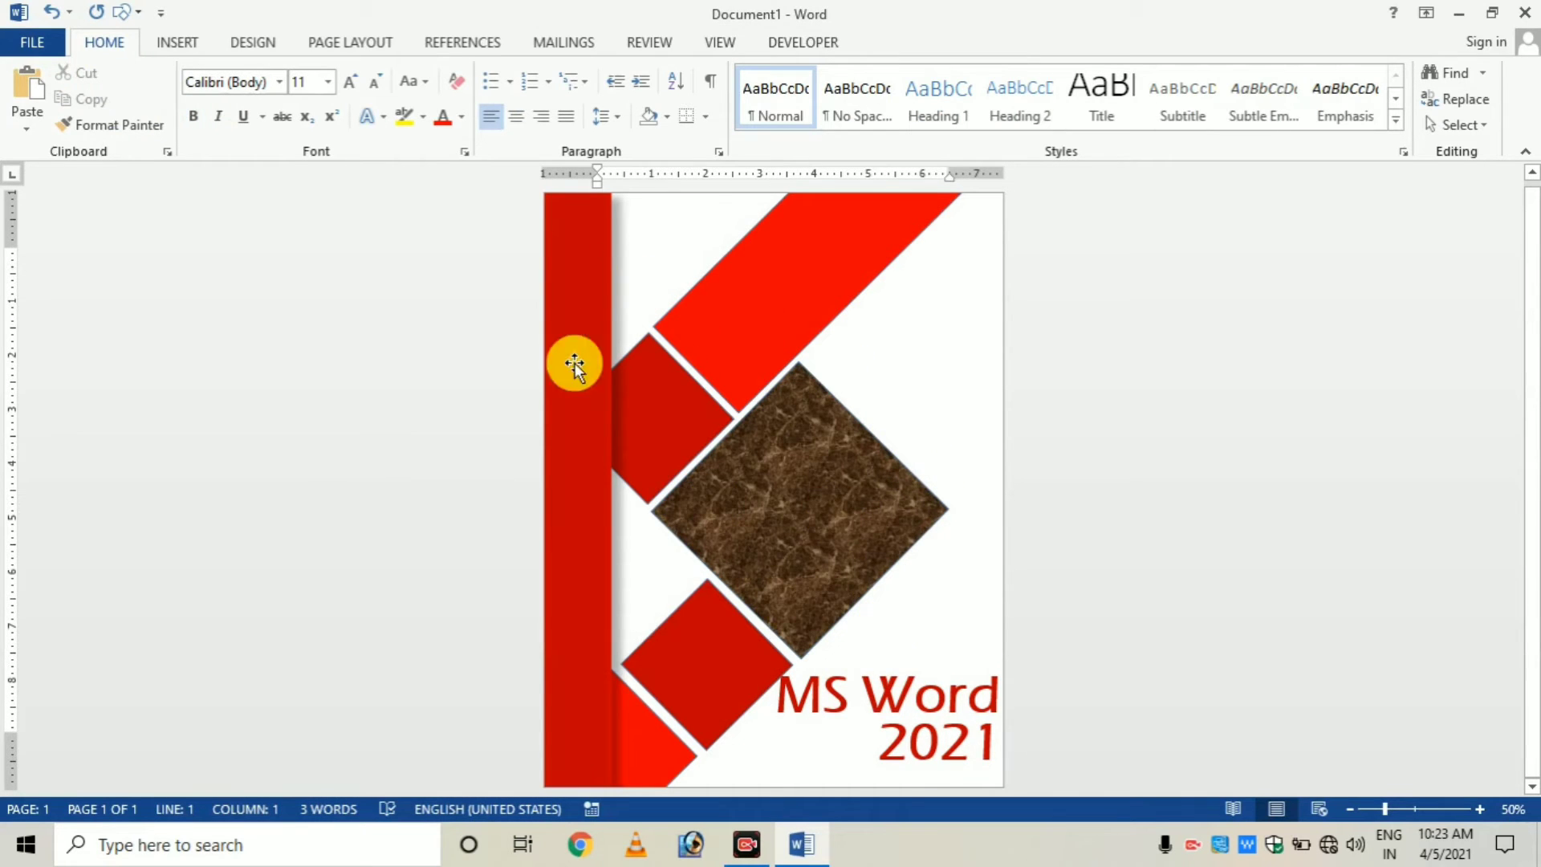
Step: Draw a wide 0.88" by 9.5" text box across the top of the cover page
click(170, 42)
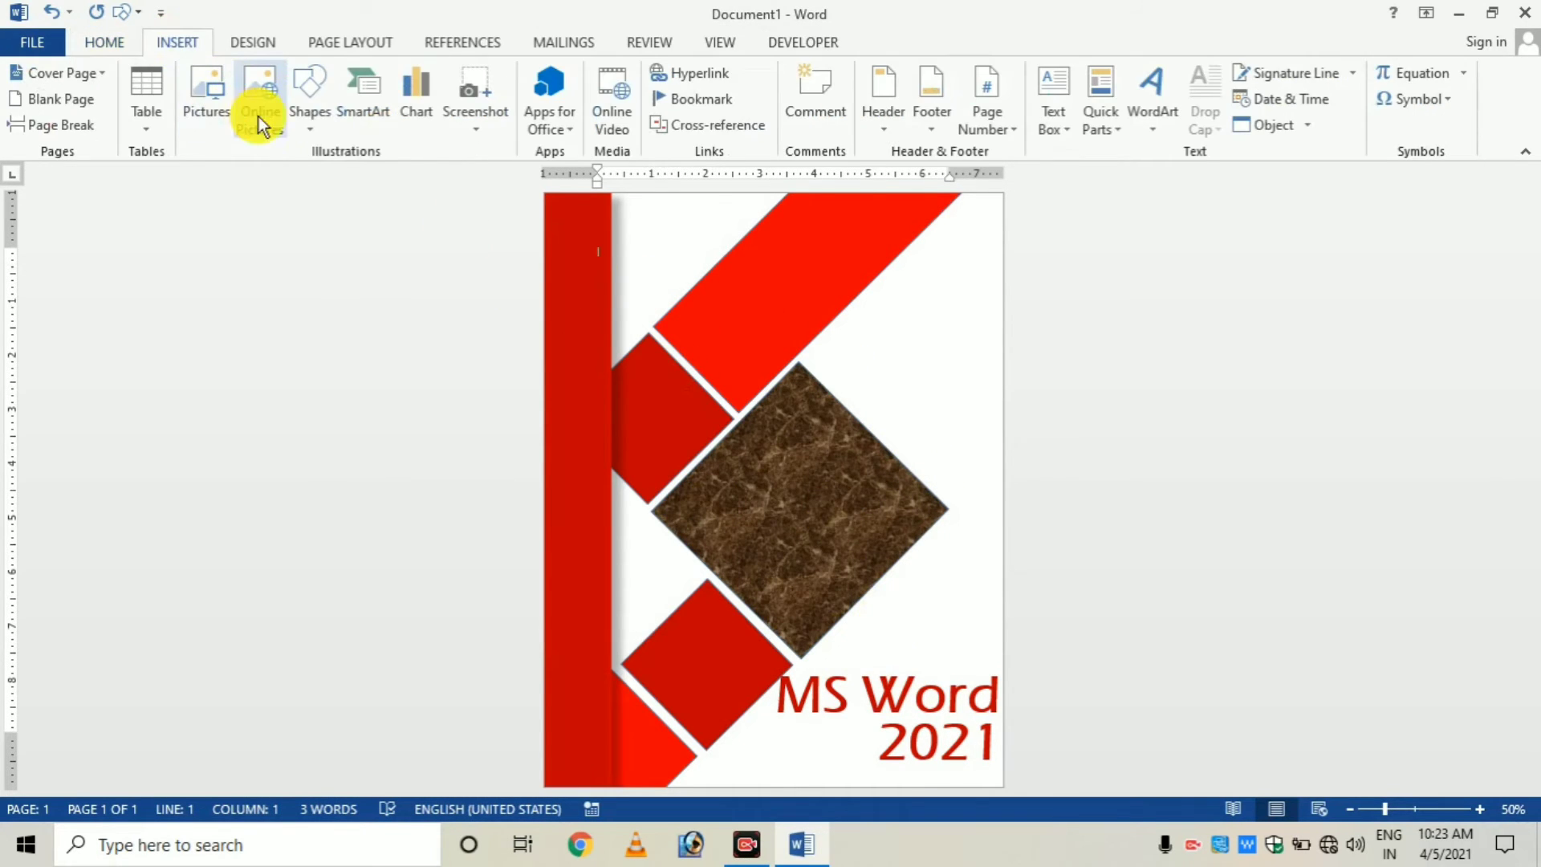
click(306, 125)
click(299, 176)
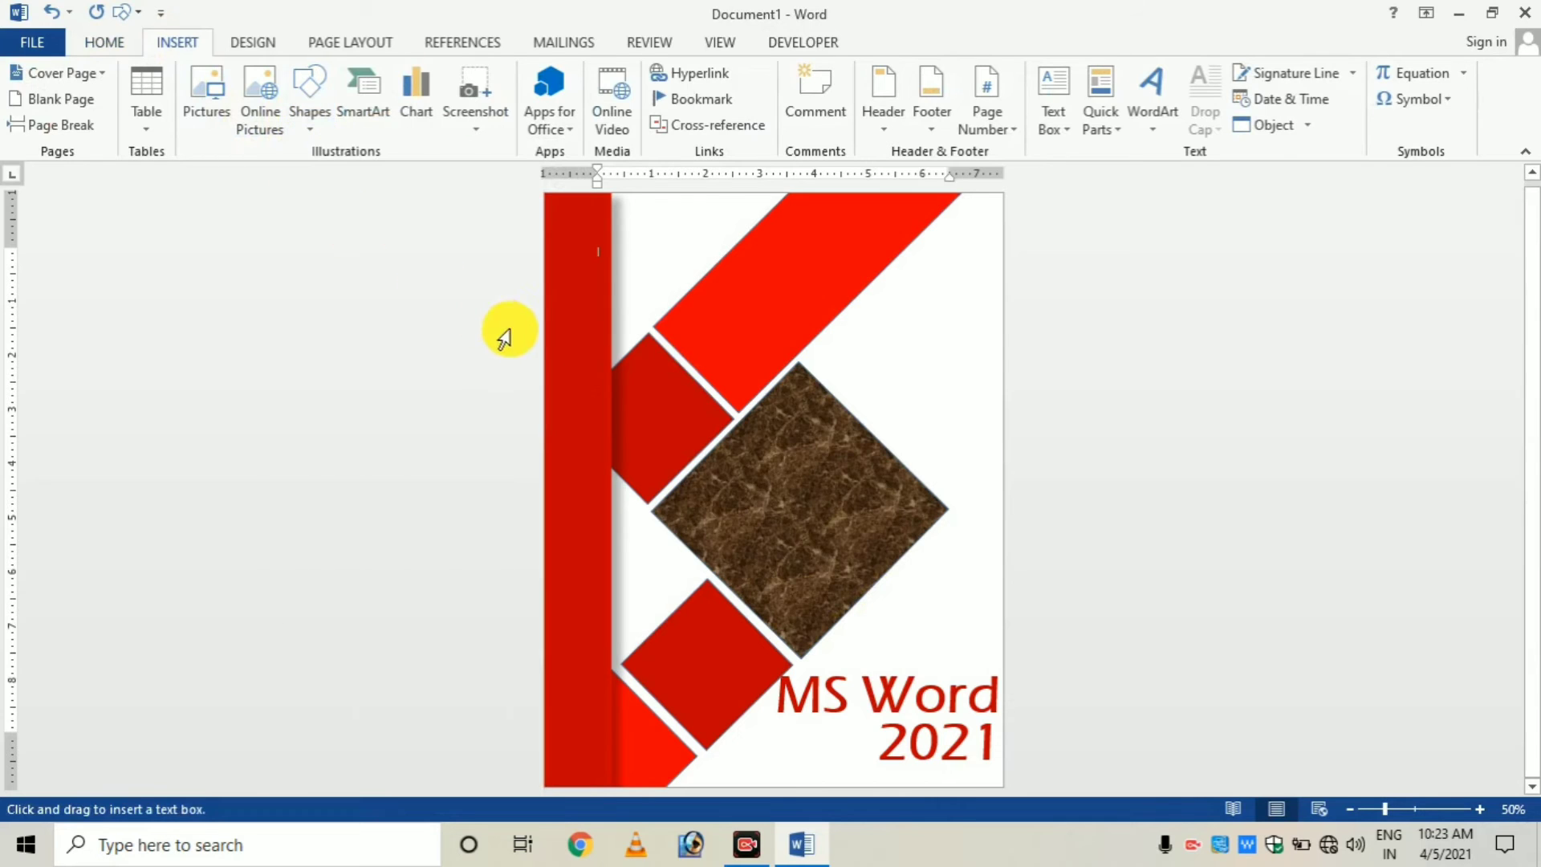
drag(562, 253, 1074, 301)
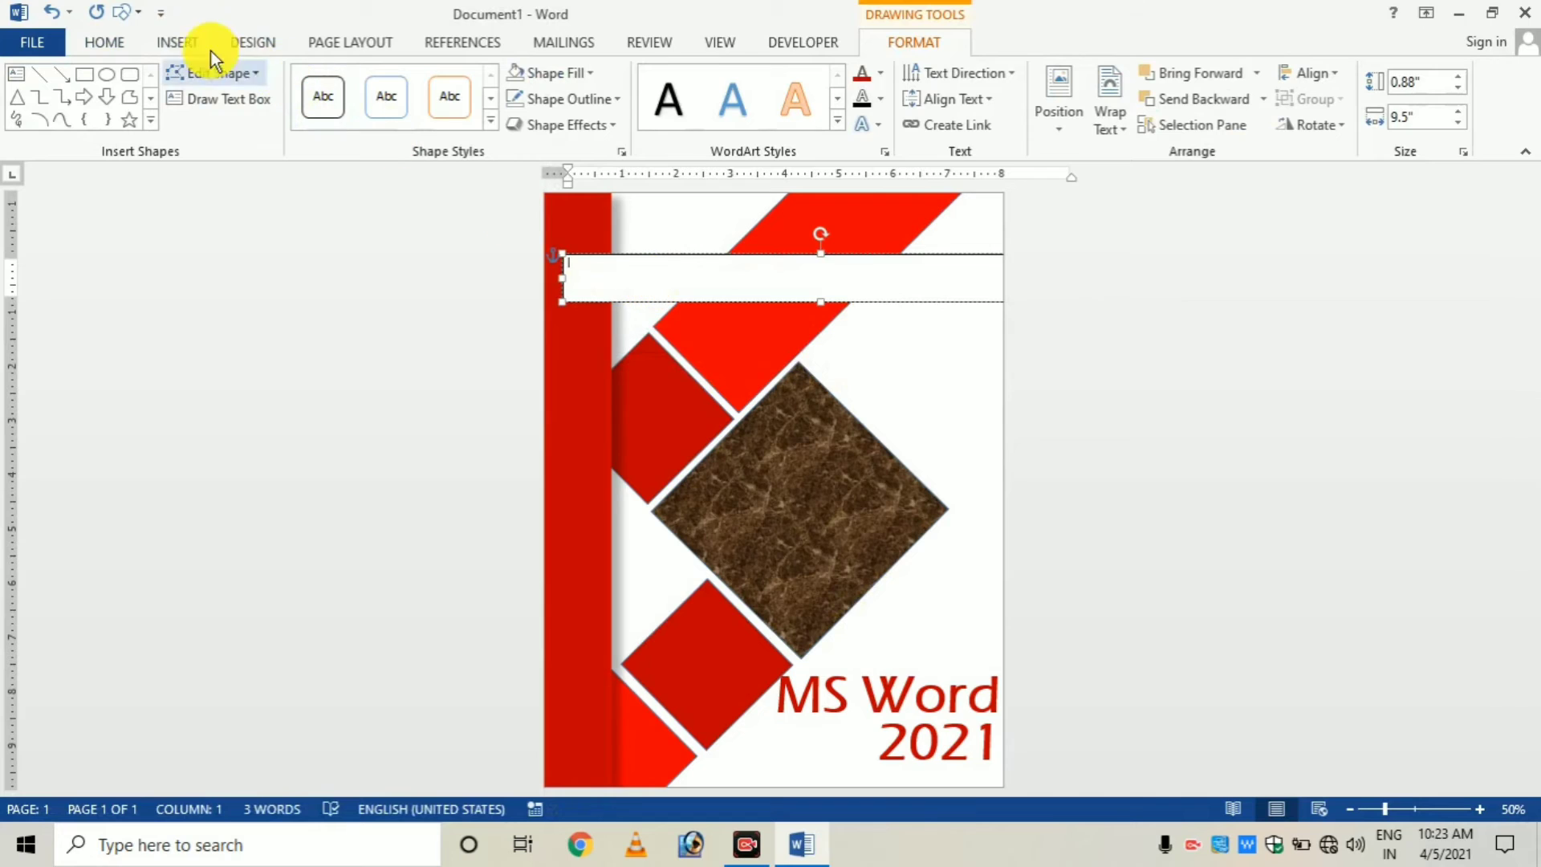
click(104, 42)
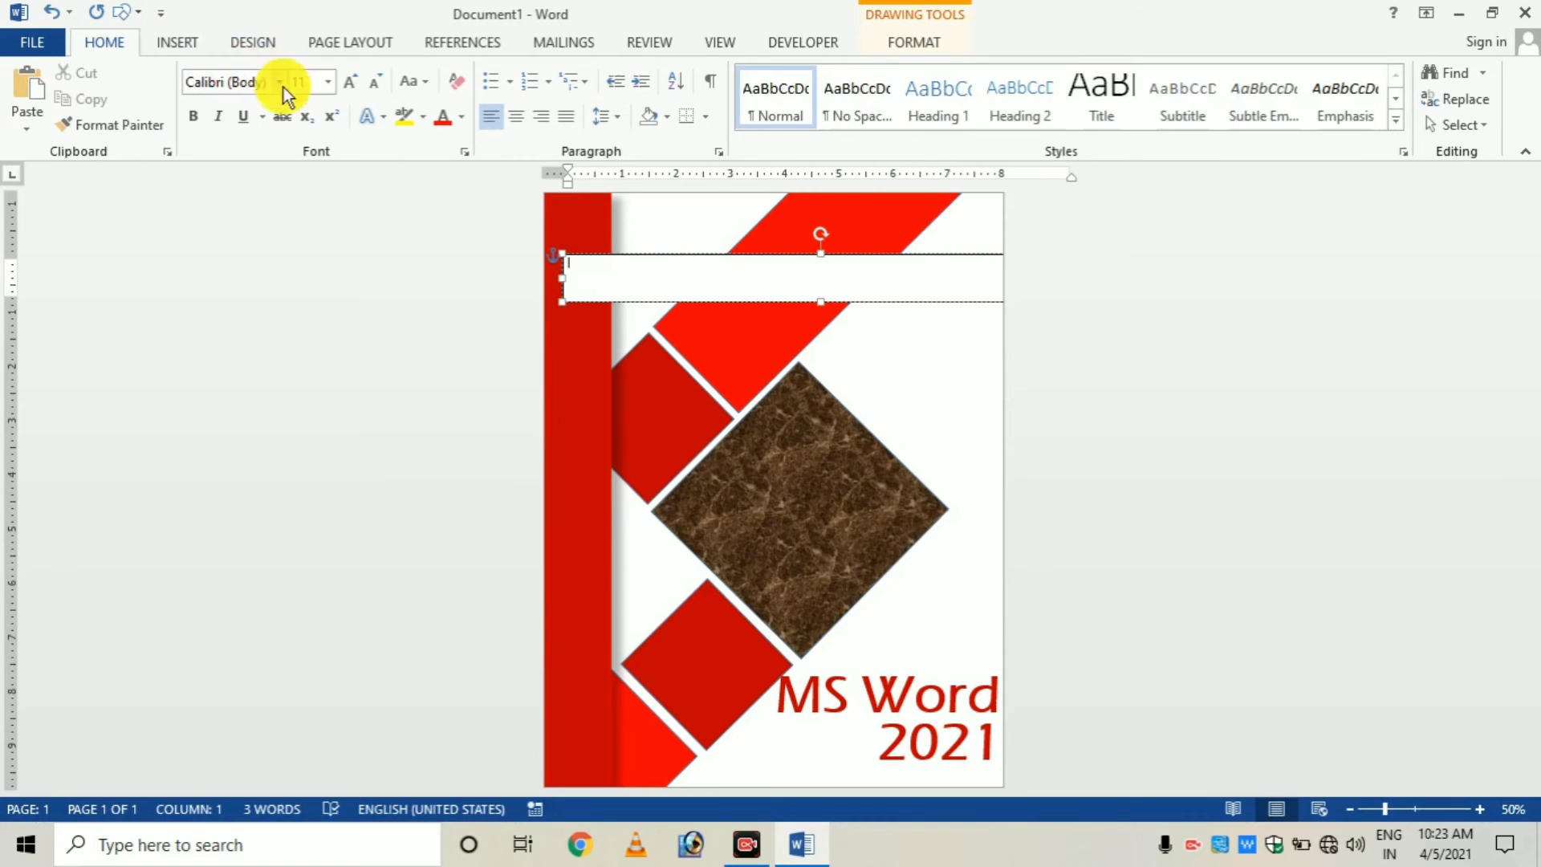
Step: Type 'Microsoft Office Word 2021' into the new top text box
click(333, 83)
click(303, 319)
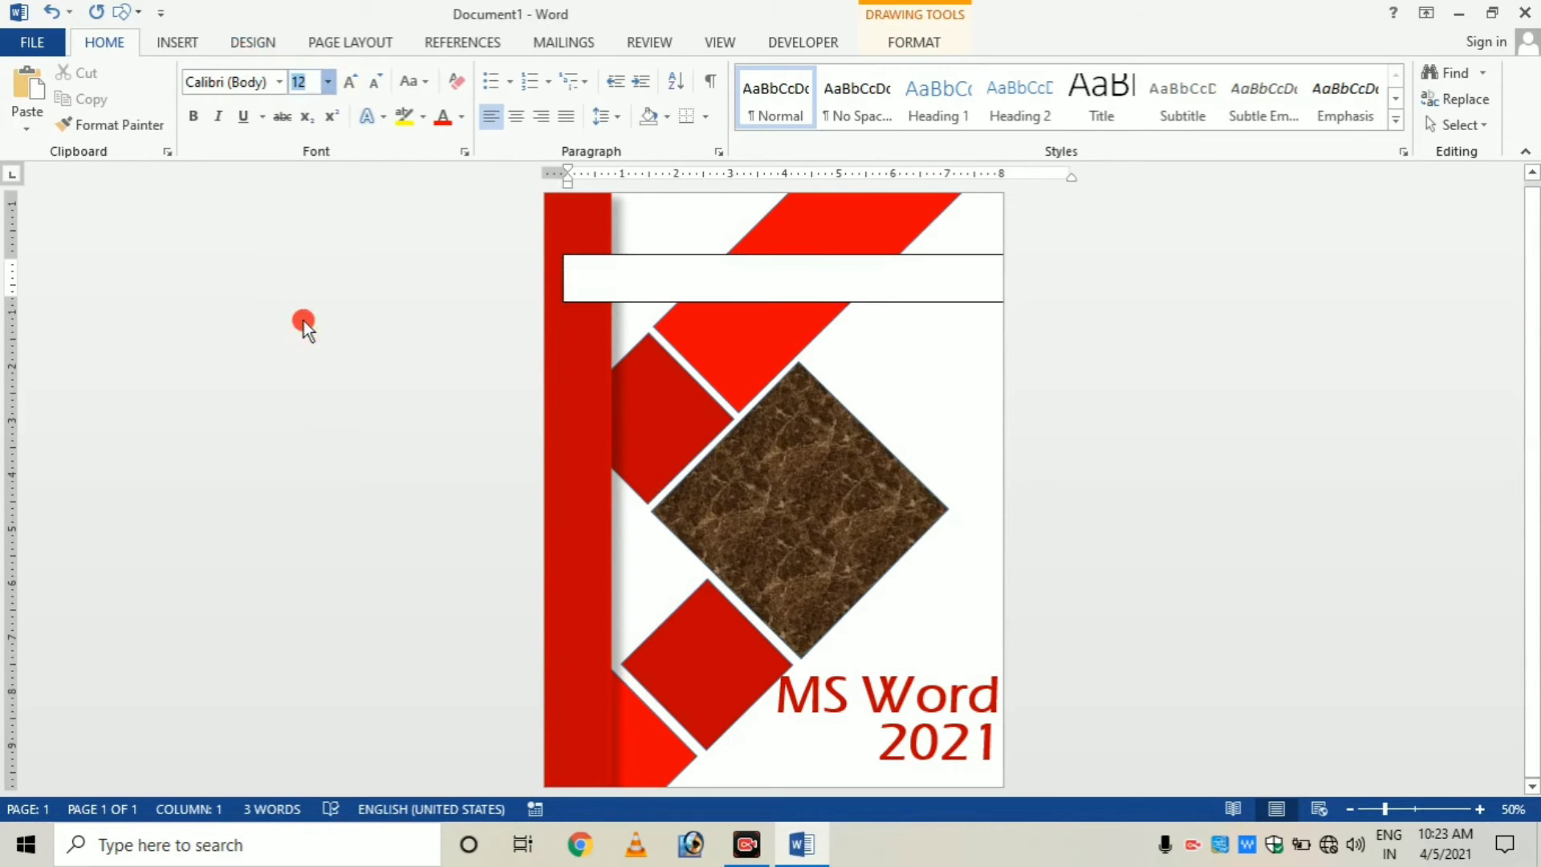
click(578, 308)
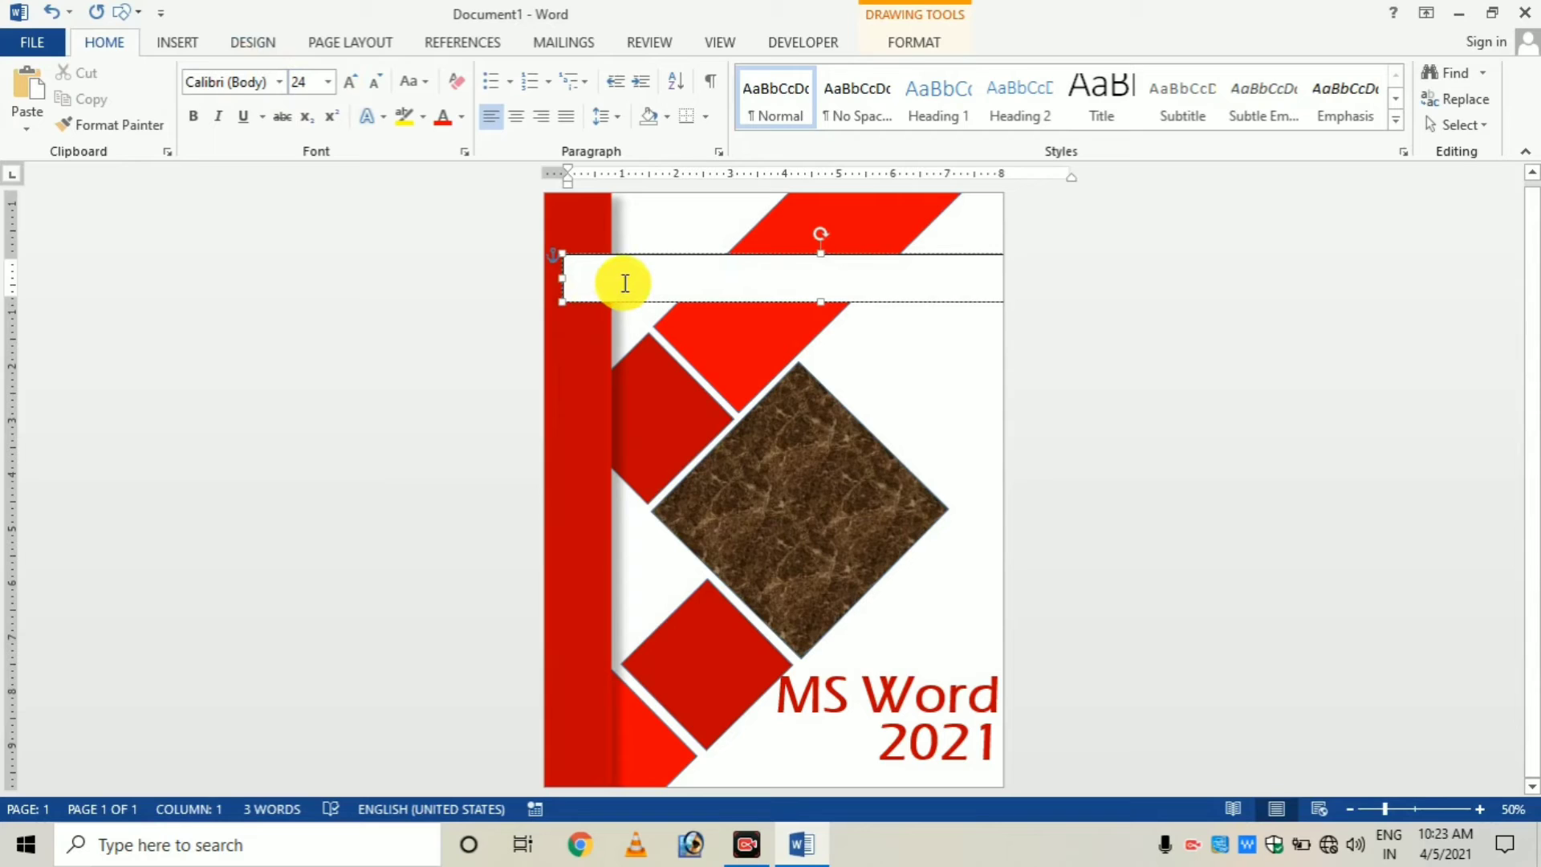
text(Microsoft Office Word)
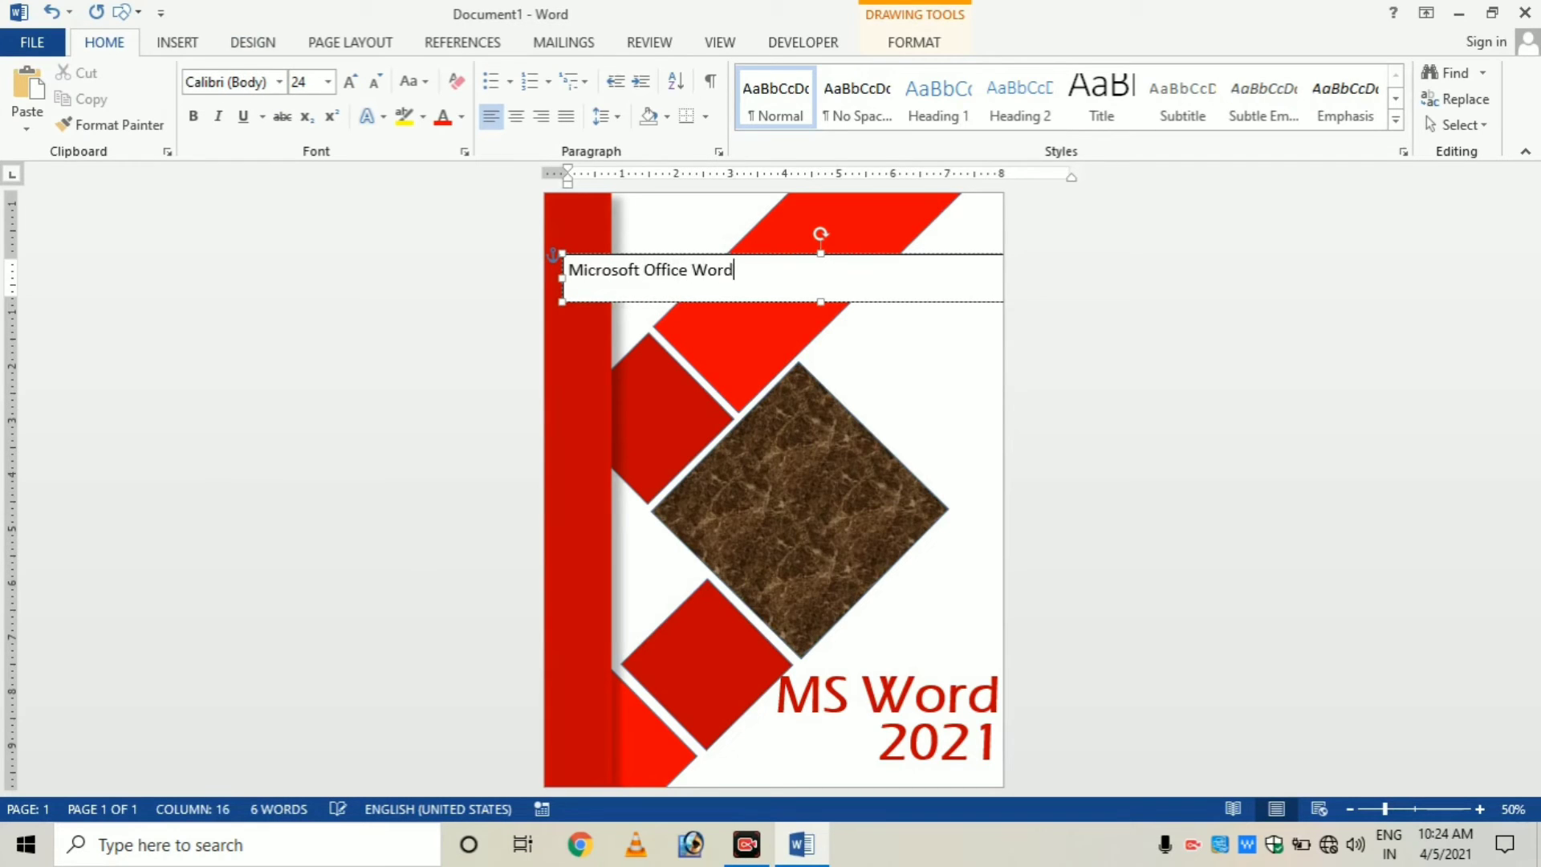
text( 21)
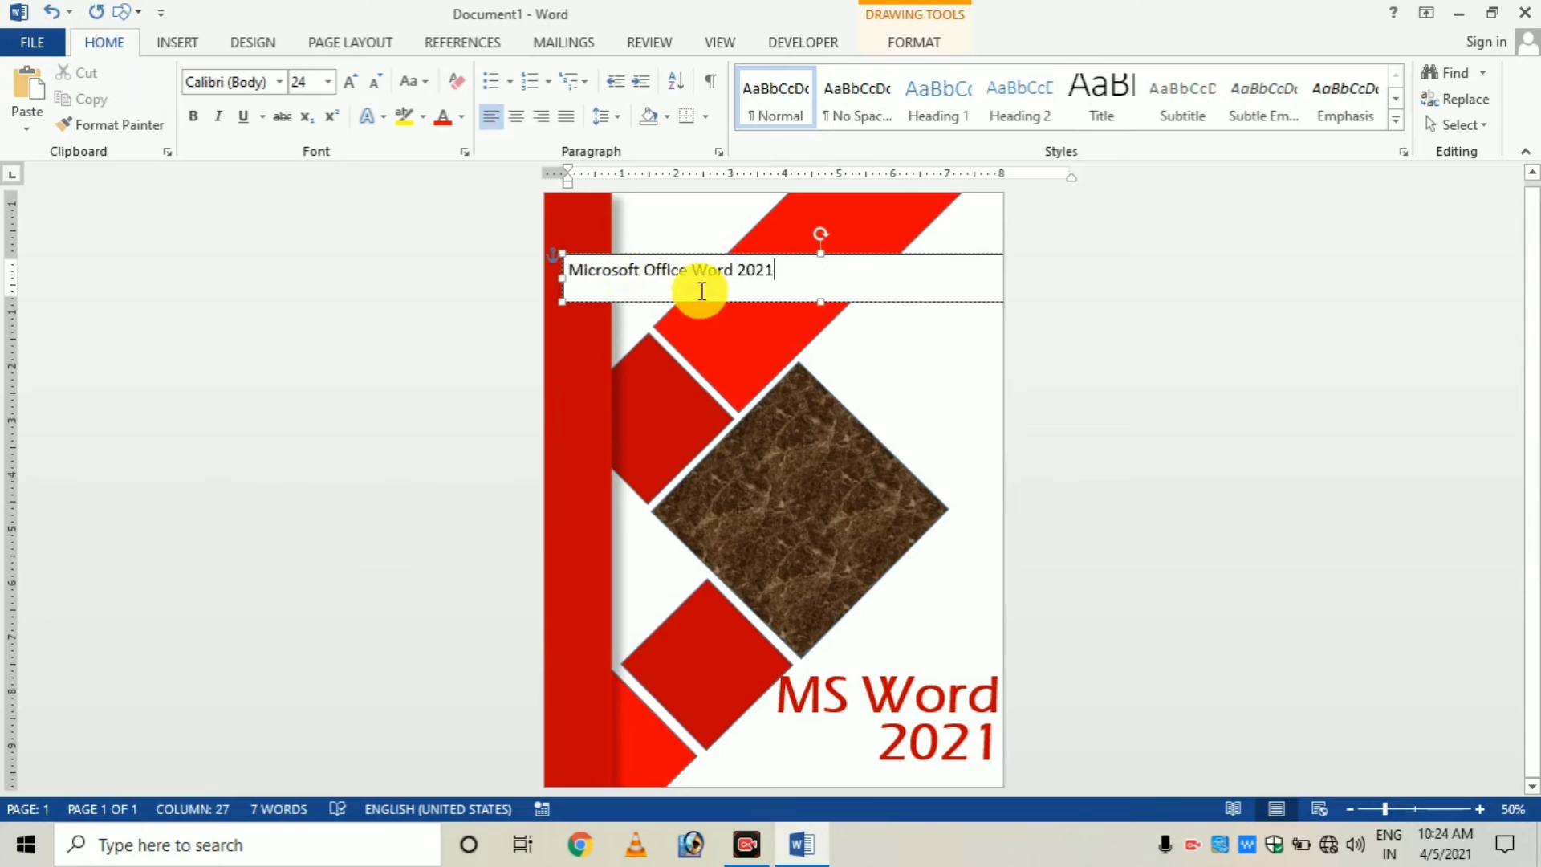
Step: Format the caption bold, dark red, in Eras Medium ITC at 26 pt
drag(791, 271, 496, 298)
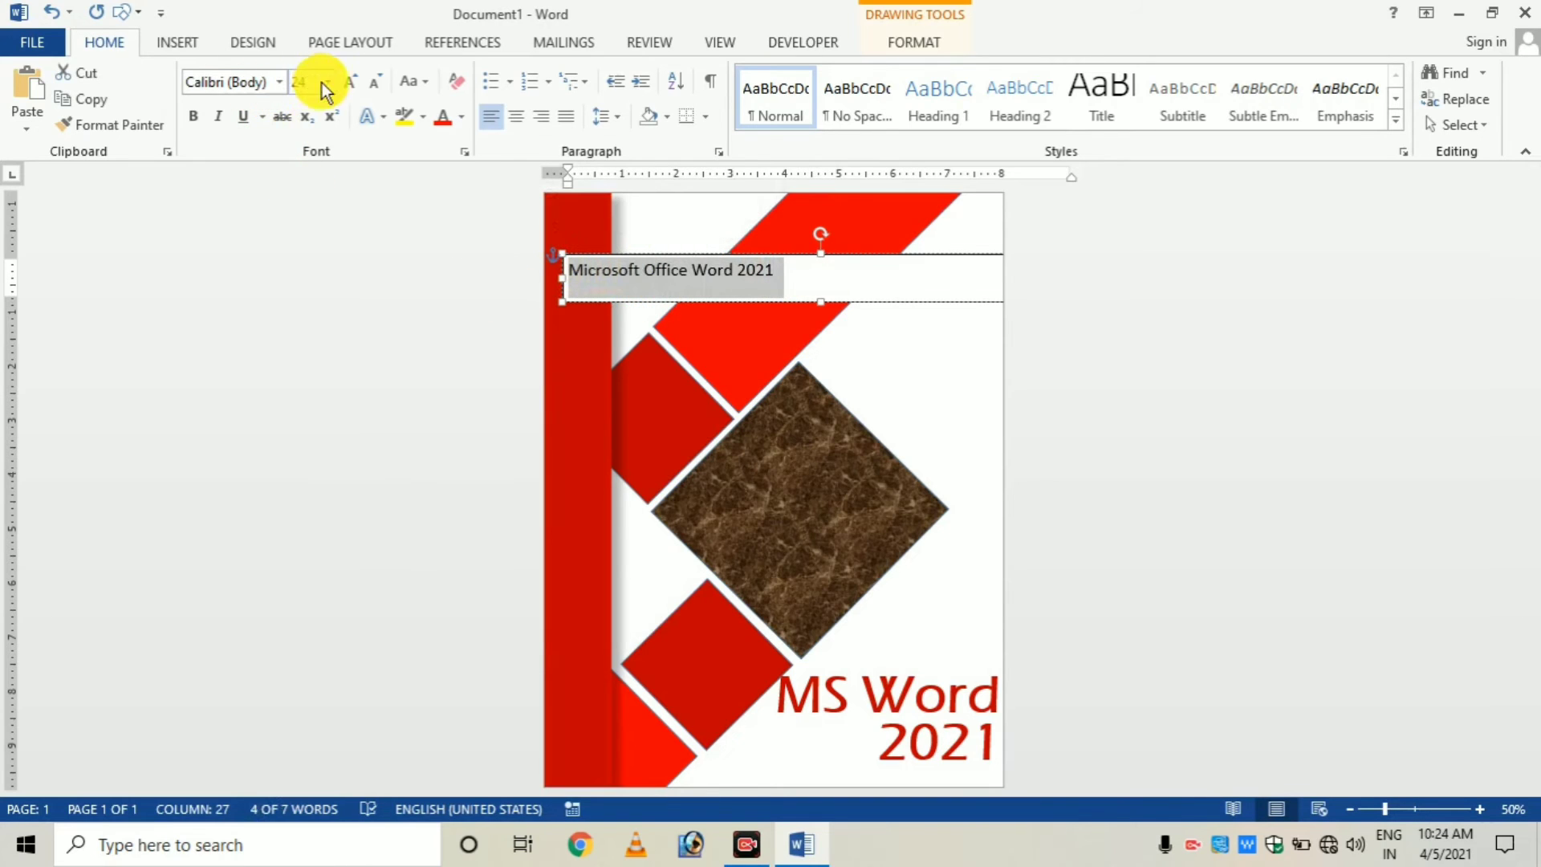
click(349, 82)
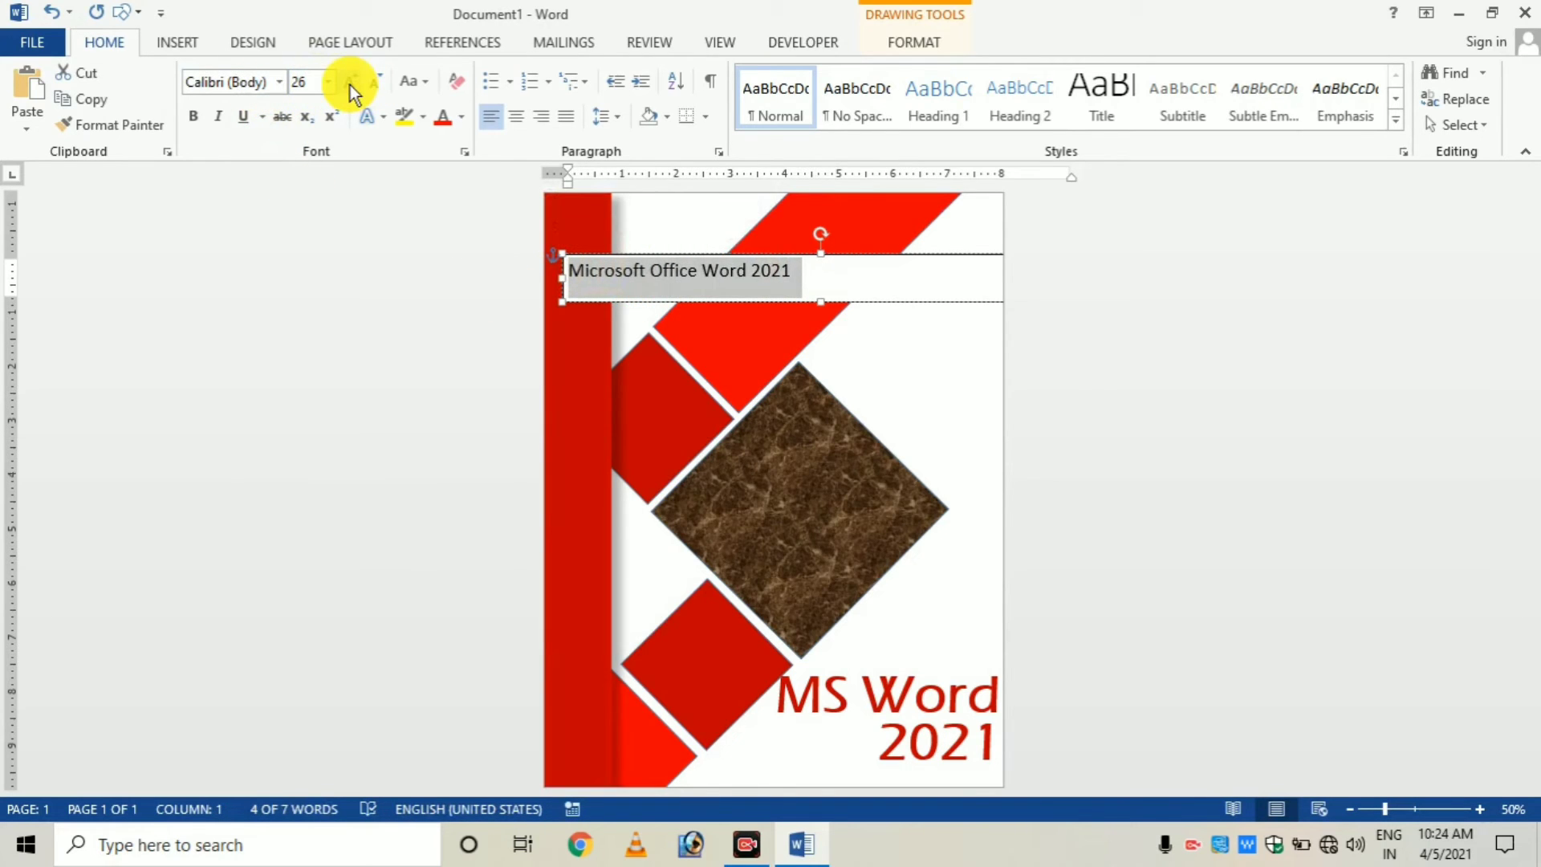
click(350, 83)
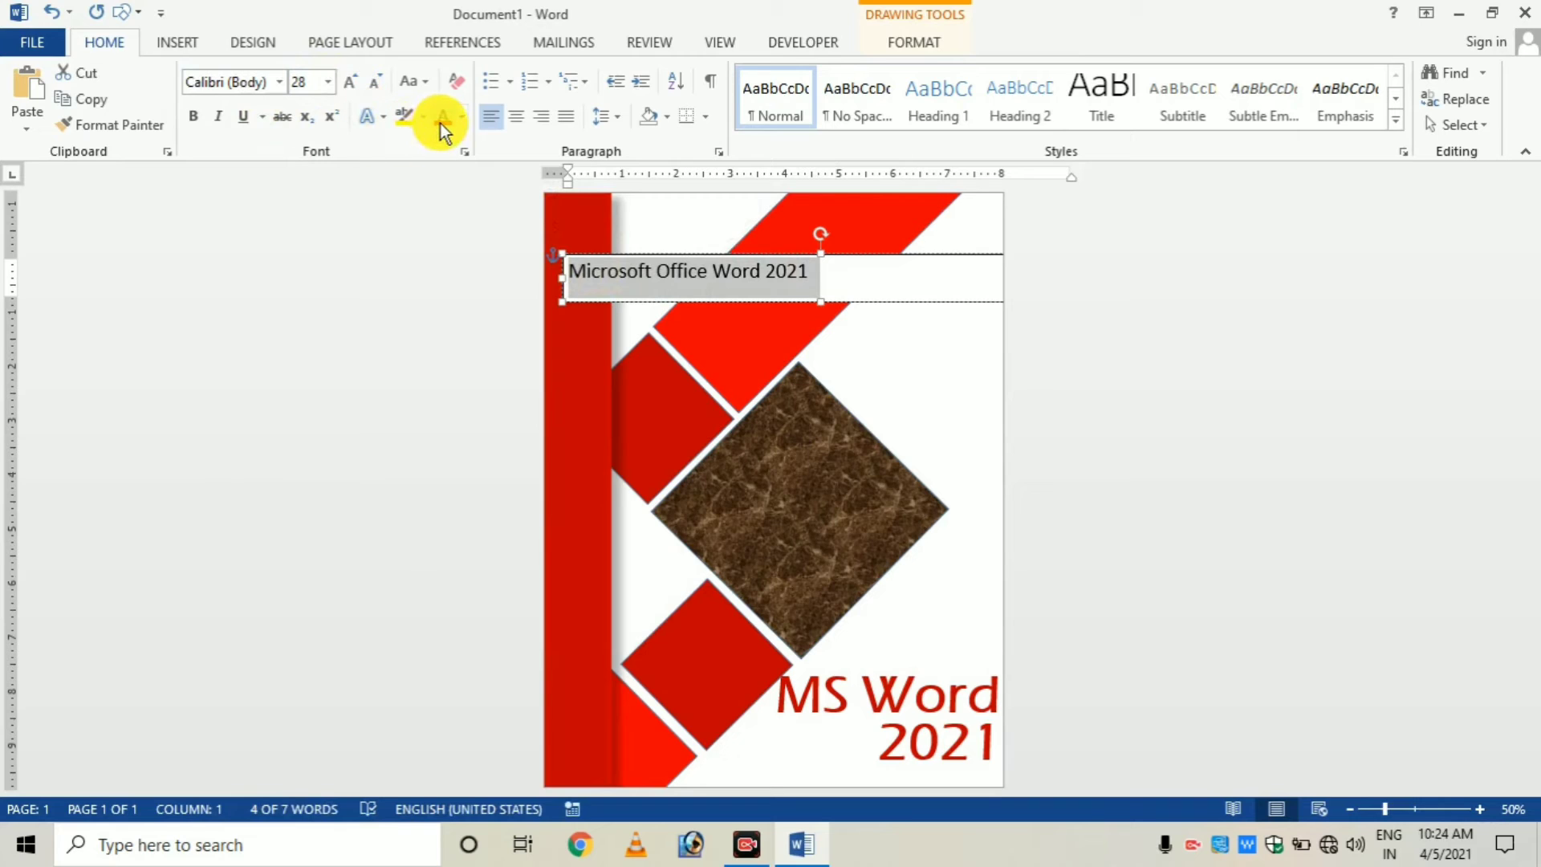
click(464, 117)
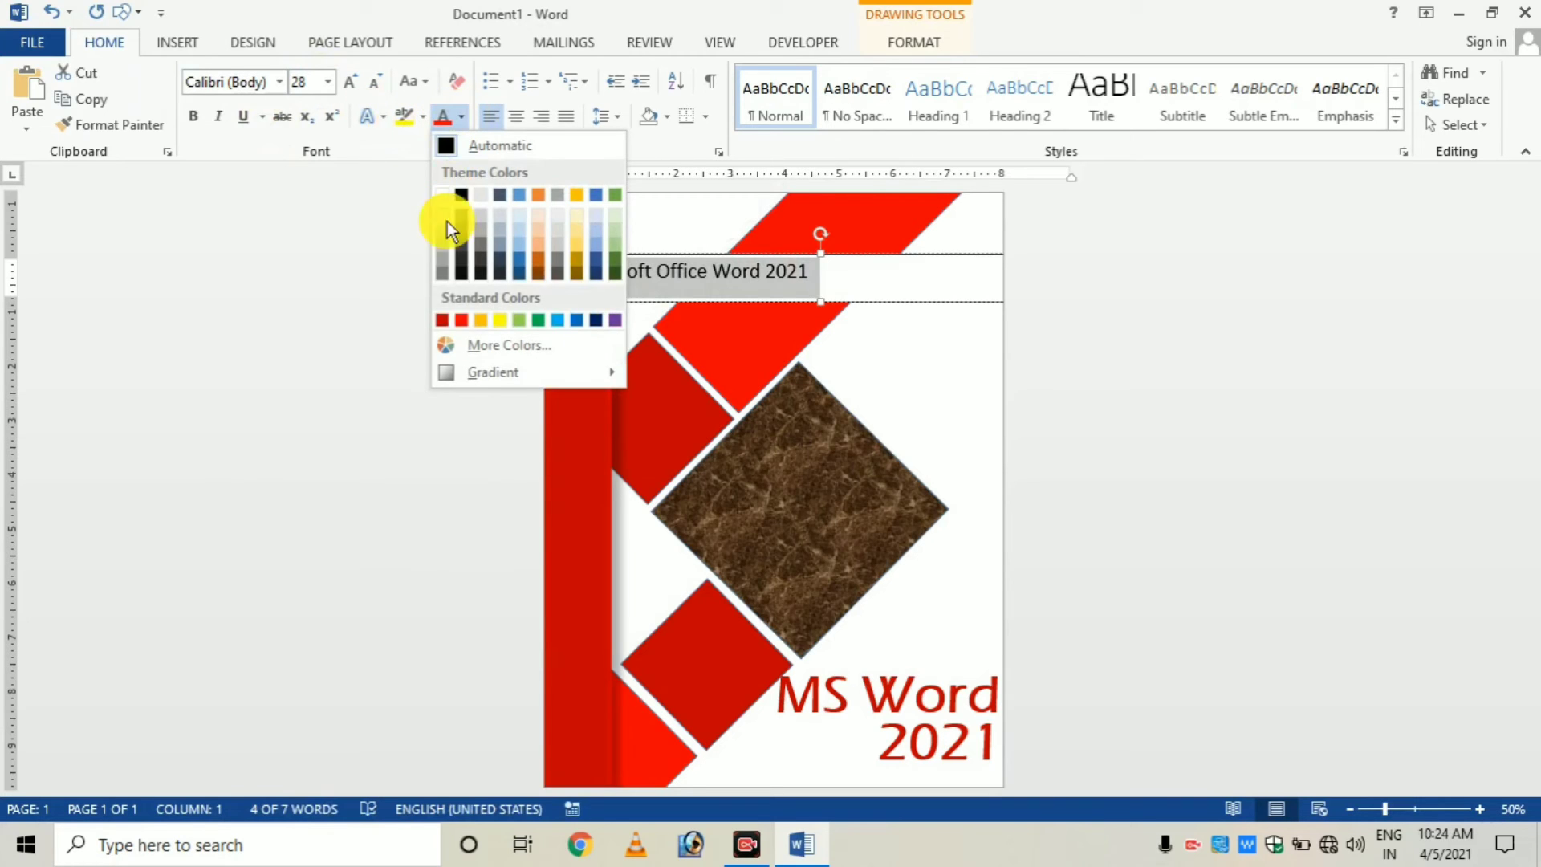
click(441, 318)
click(194, 116)
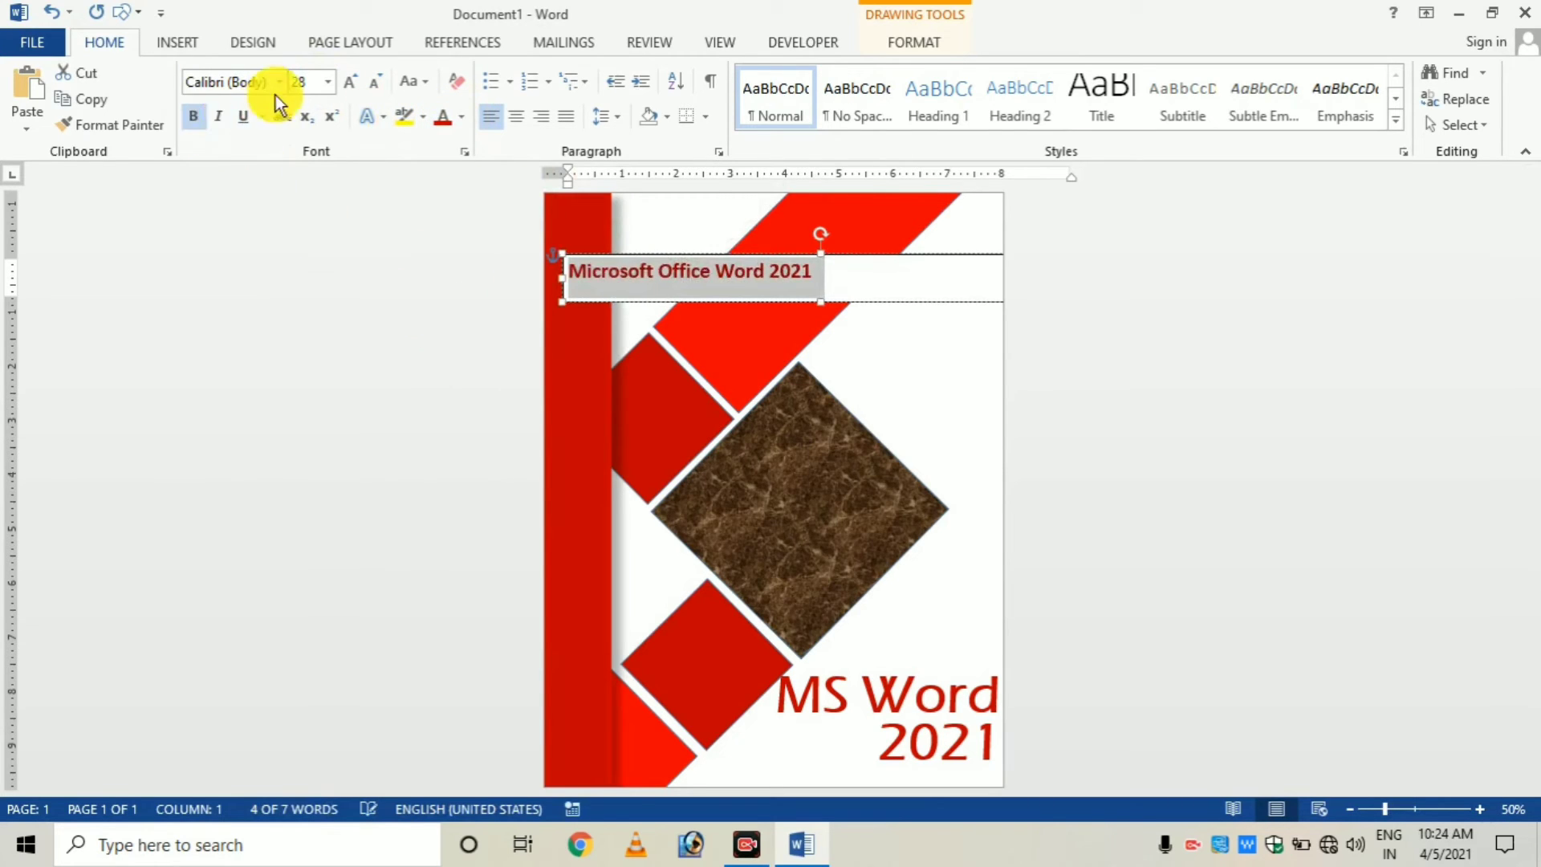
click(282, 89)
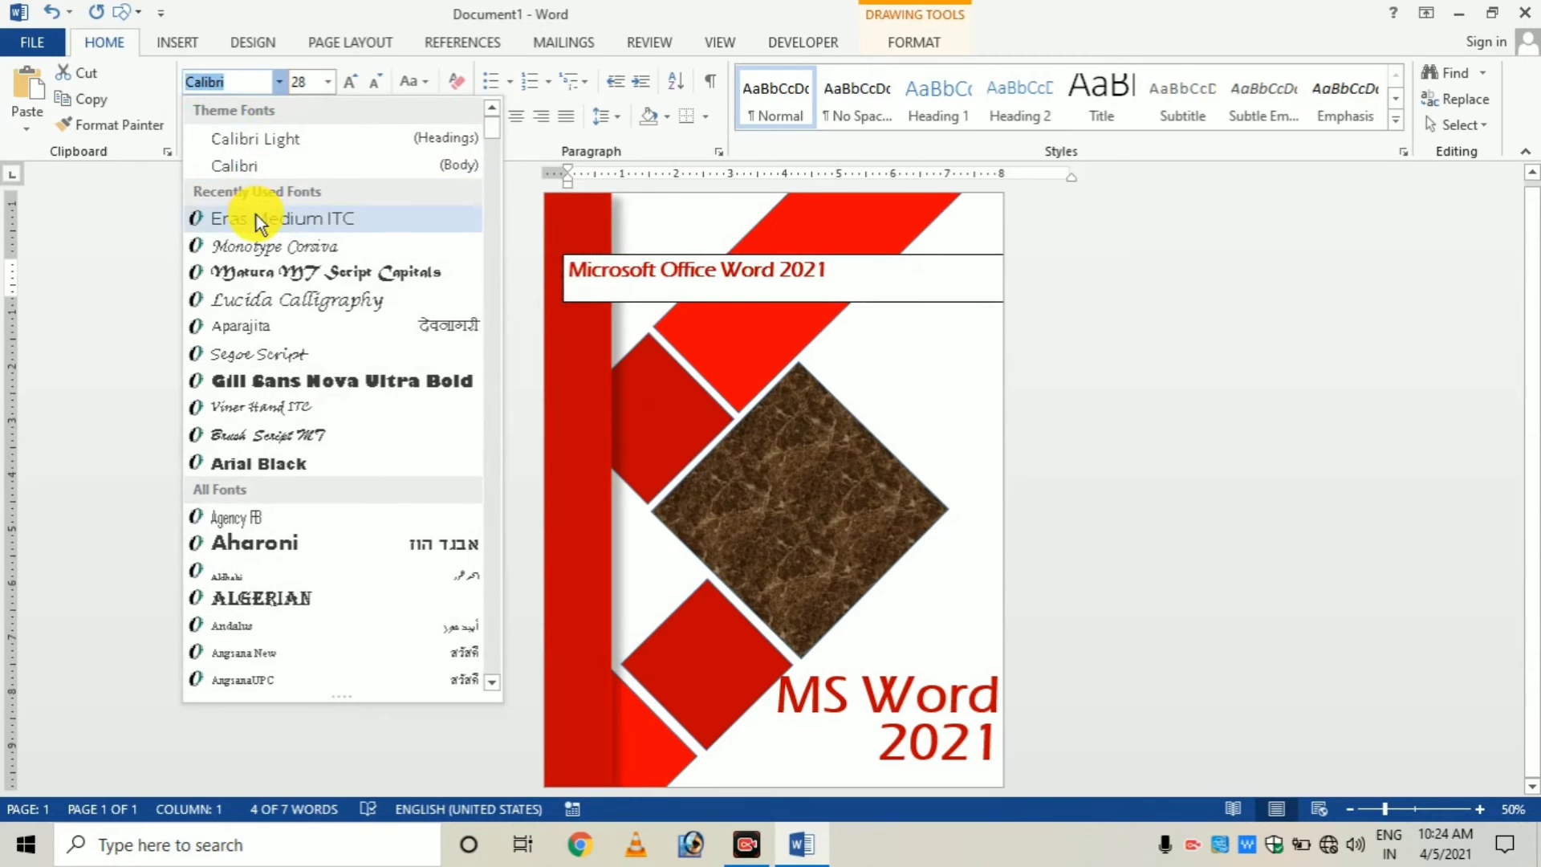
click(257, 214)
click(374, 83)
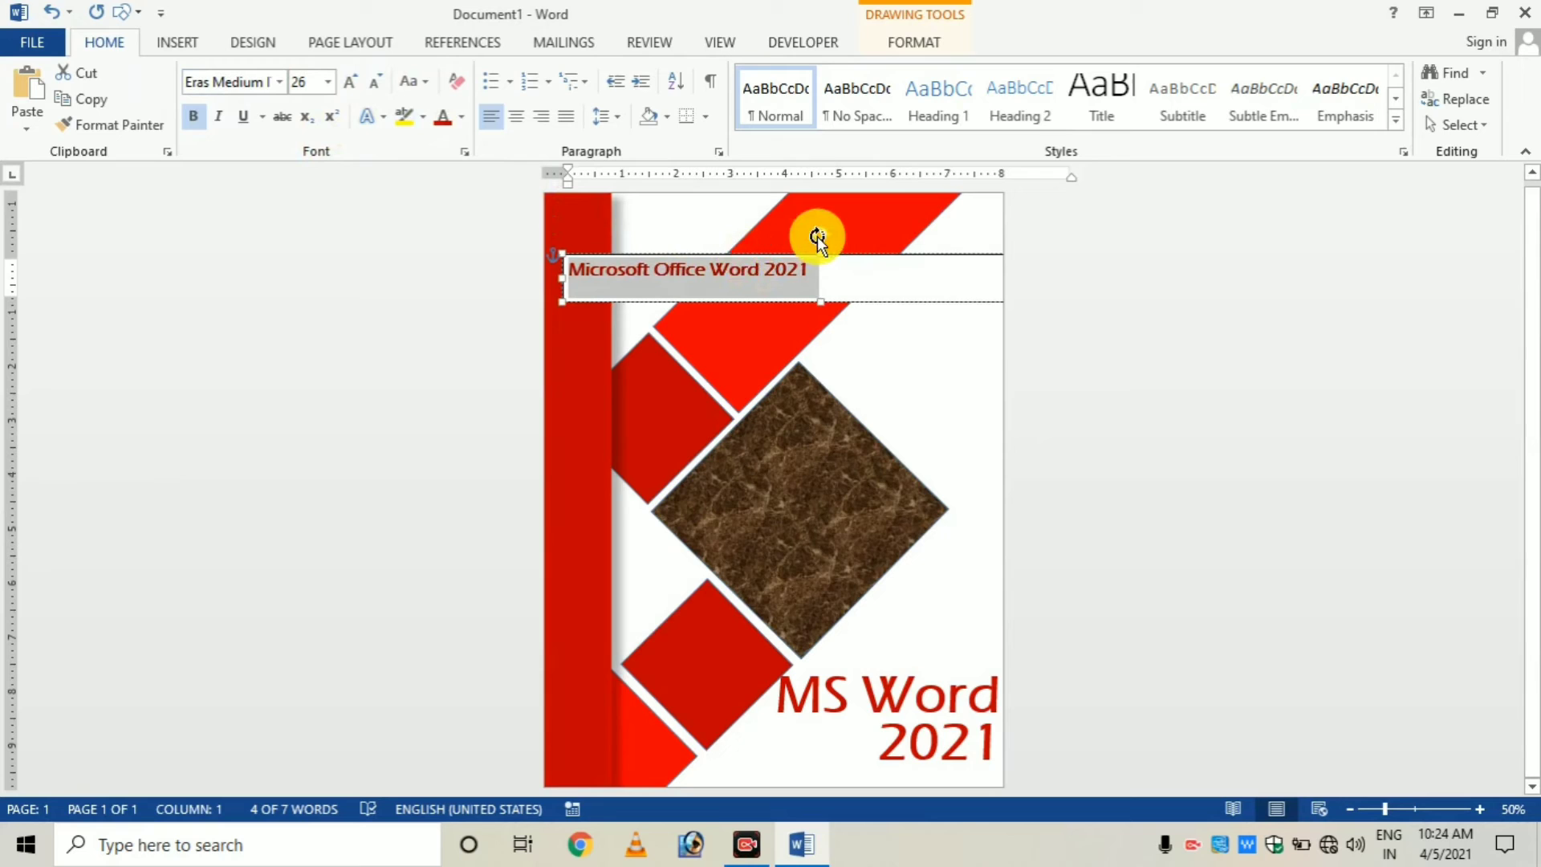
Step: Rotate the caption box 90° right, fill it red, and move it onto the red sidebar
click(915, 42)
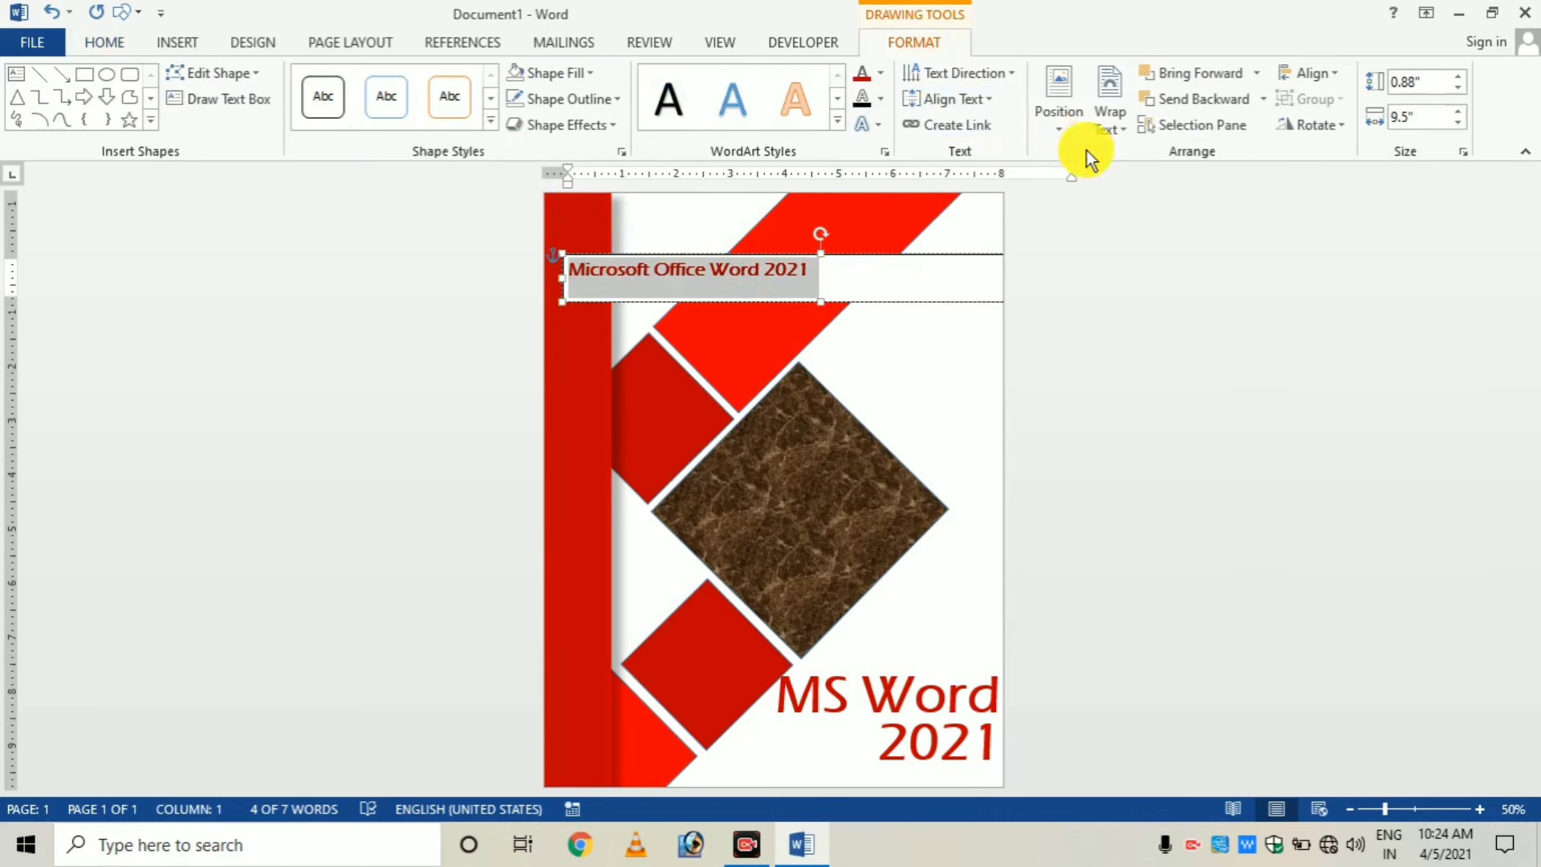
click(1348, 128)
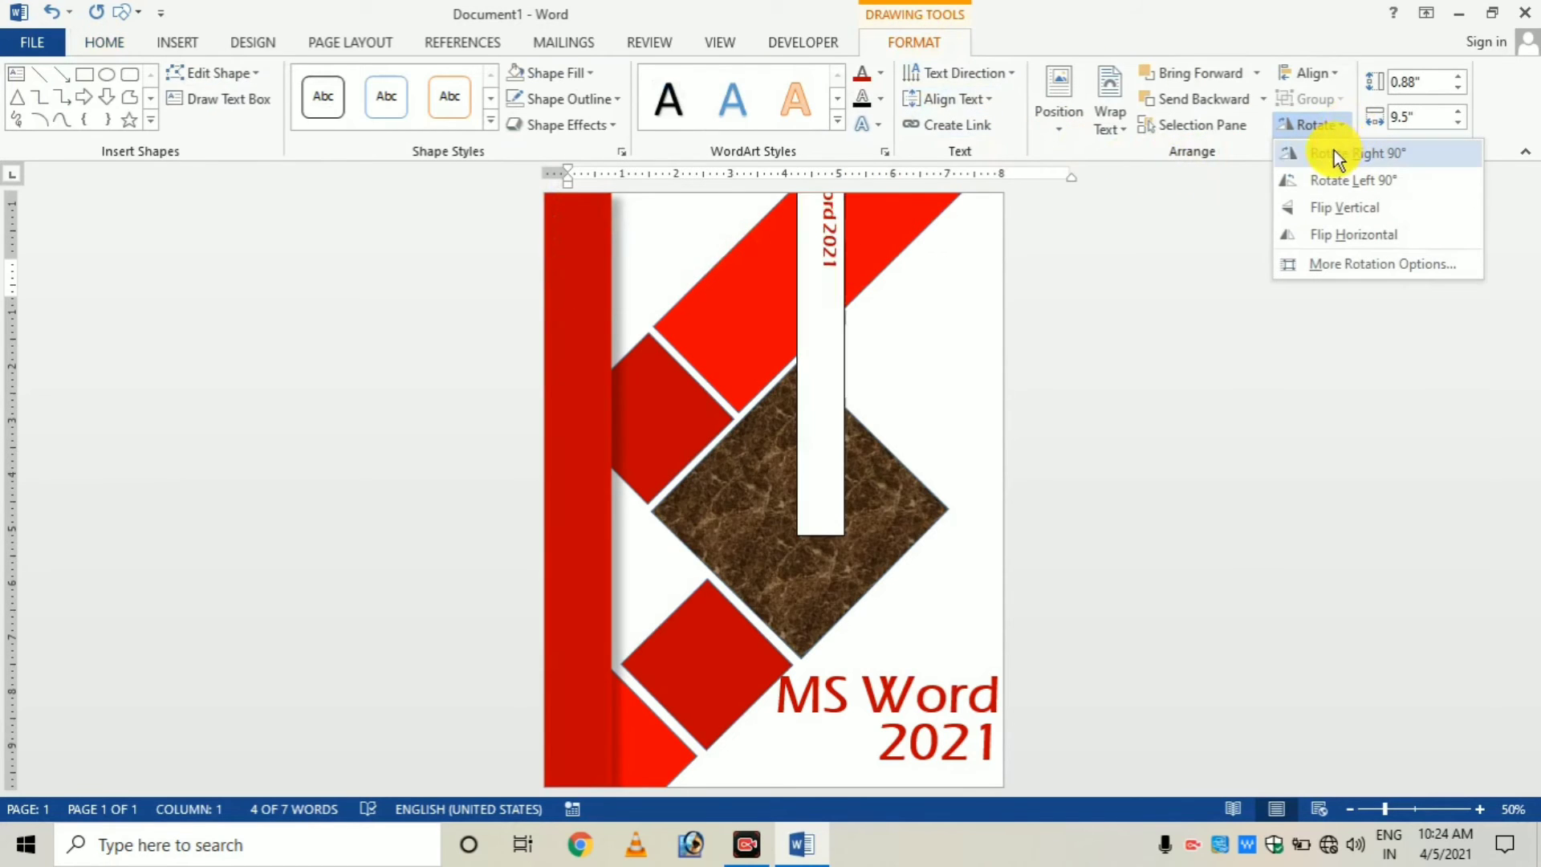
click(1327, 207)
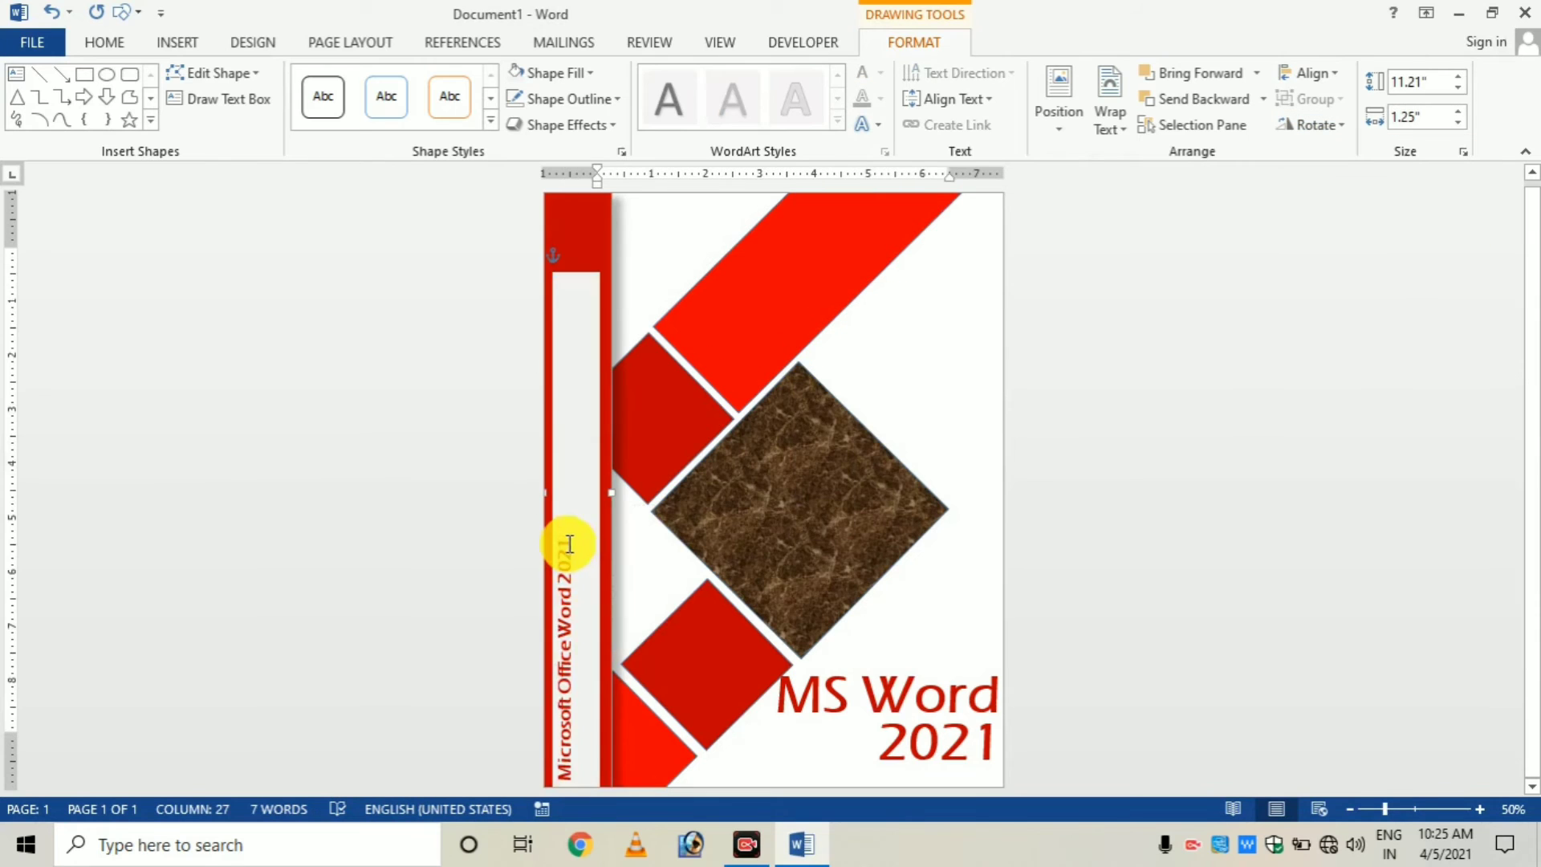
click(732, 422)
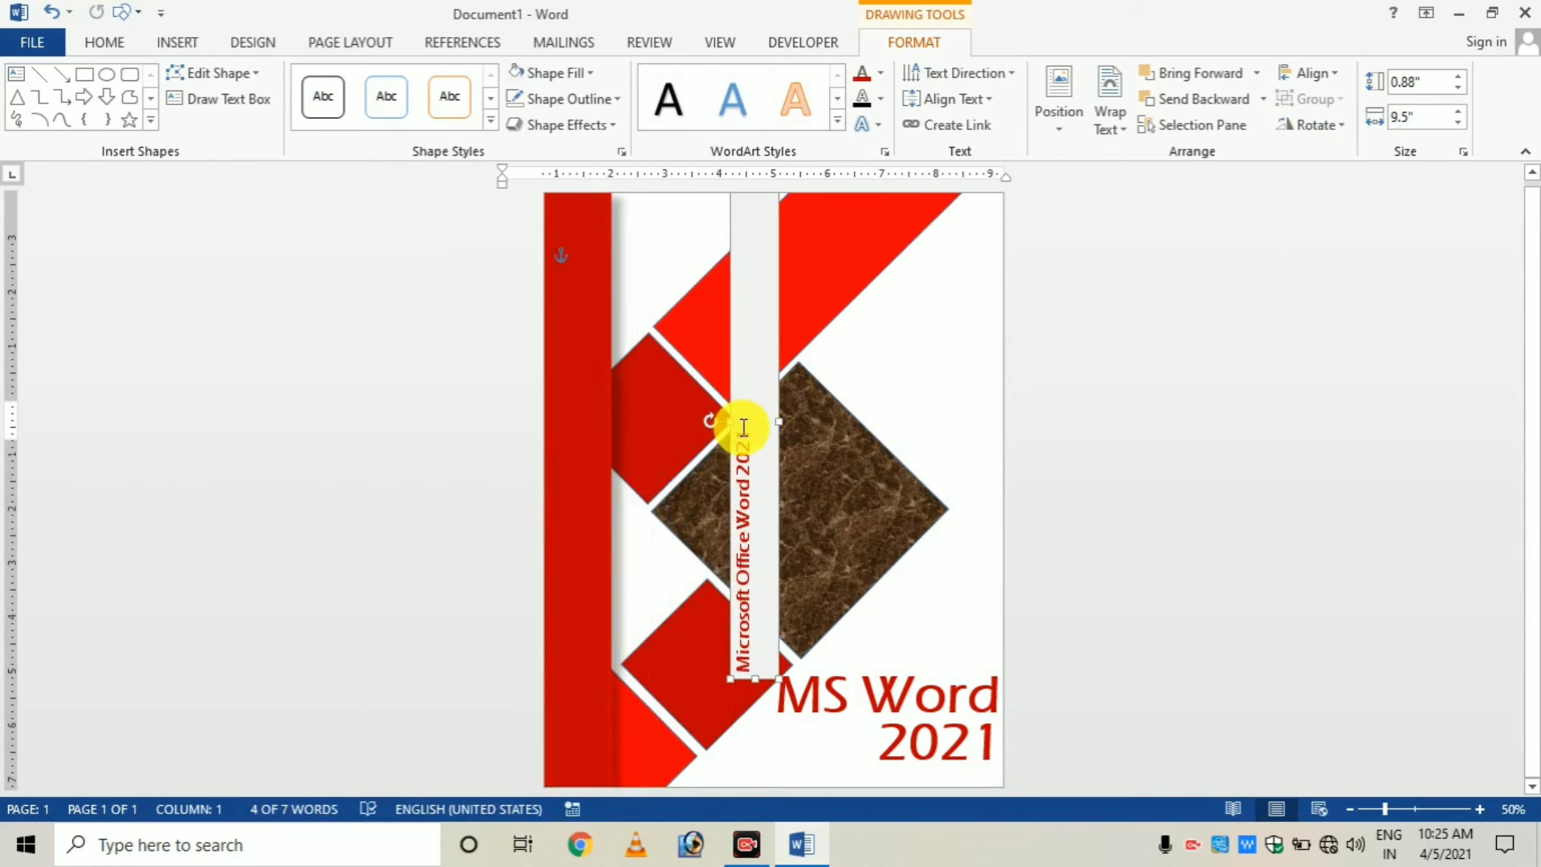
drag(724, 417, 330, 392)
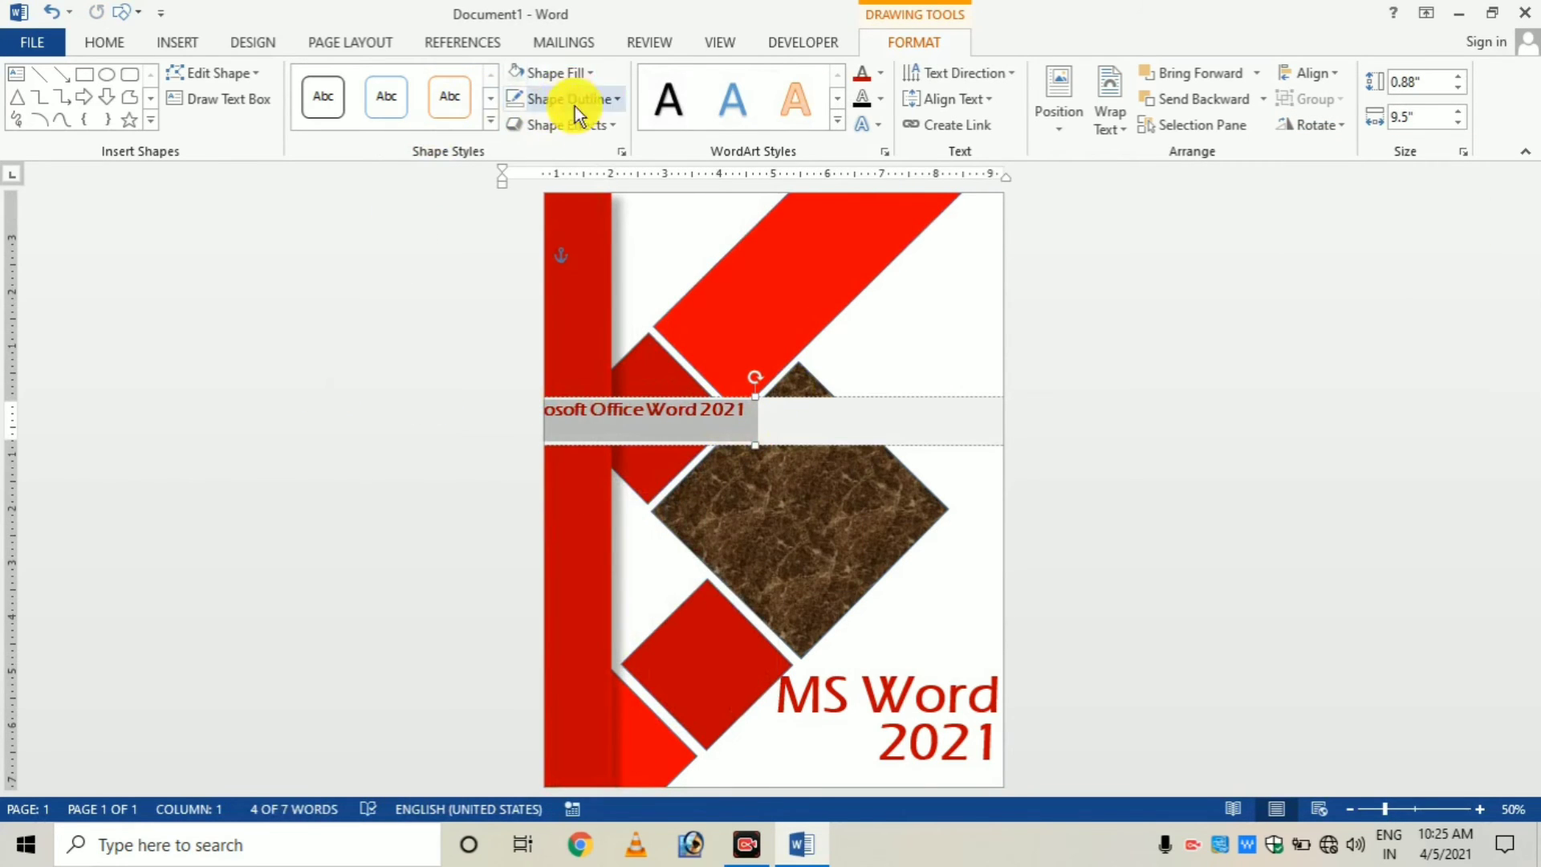
click(585, 66)
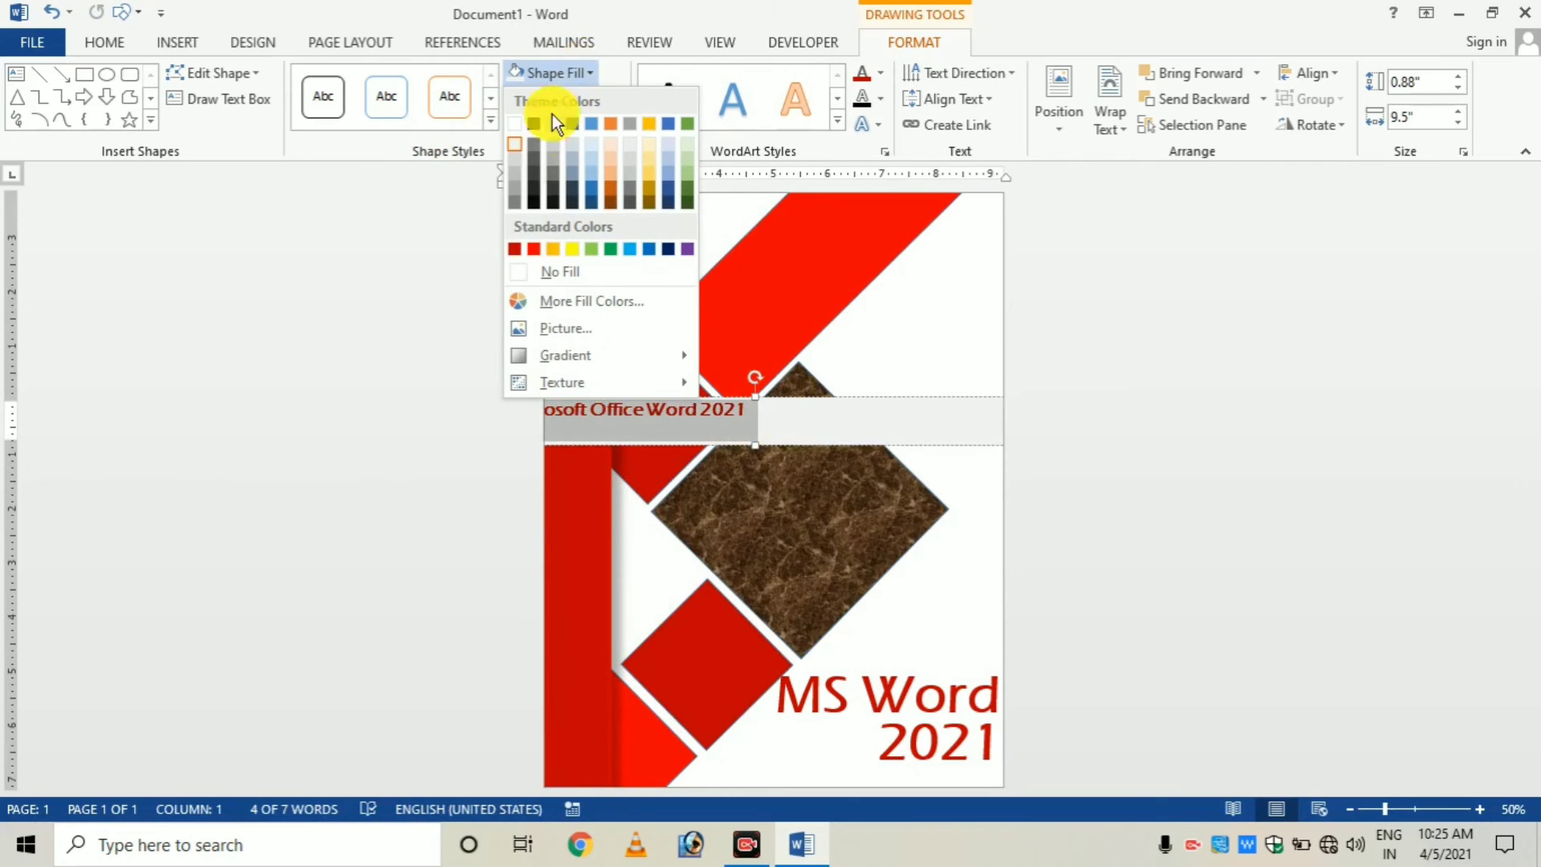
click(534, 250)
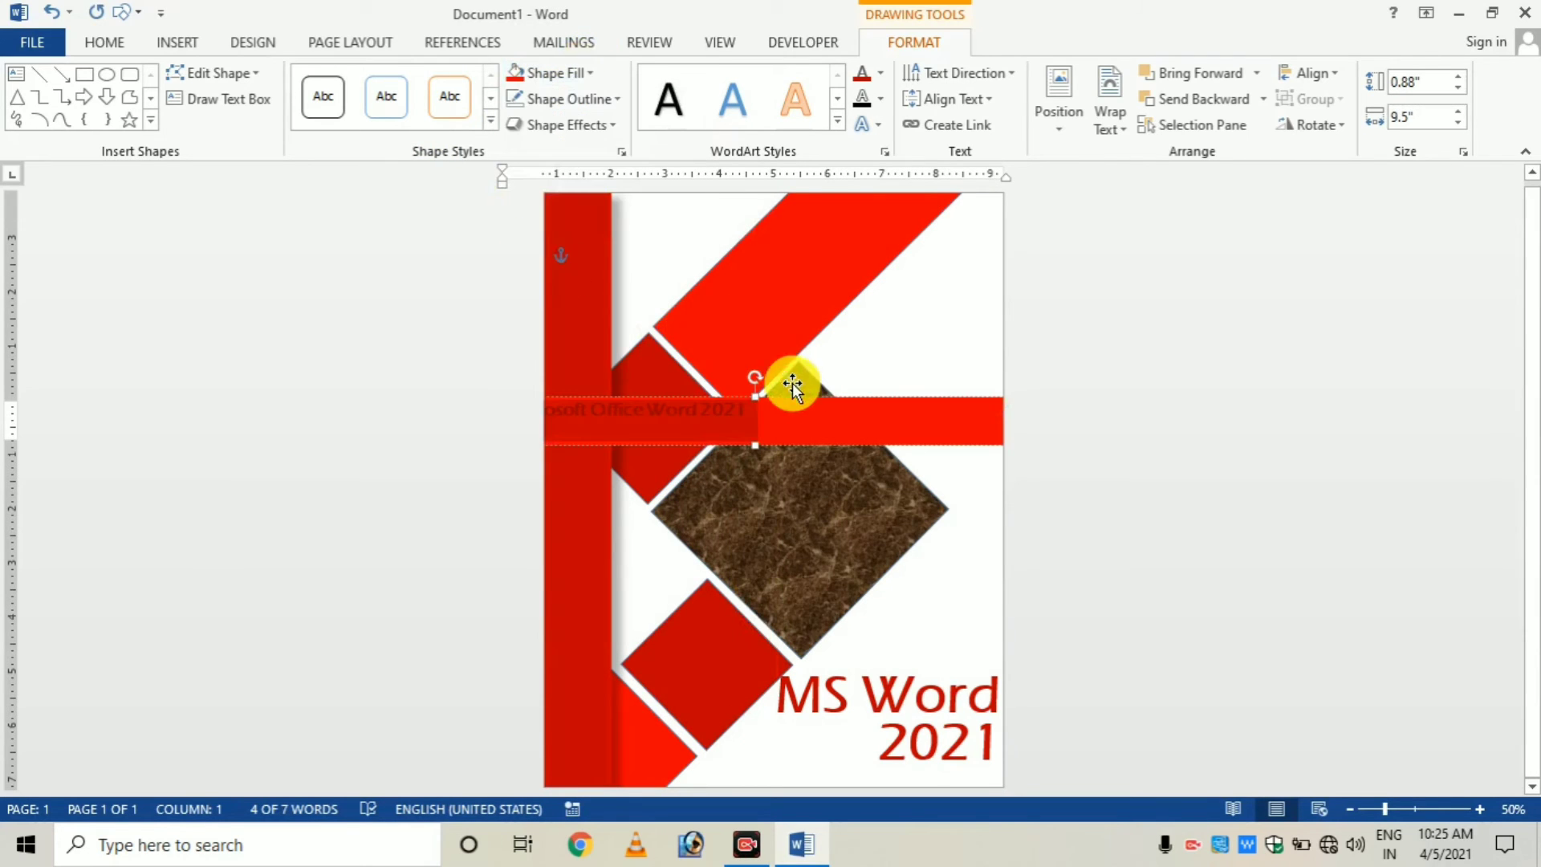
drag(799, 396, 616, 469)
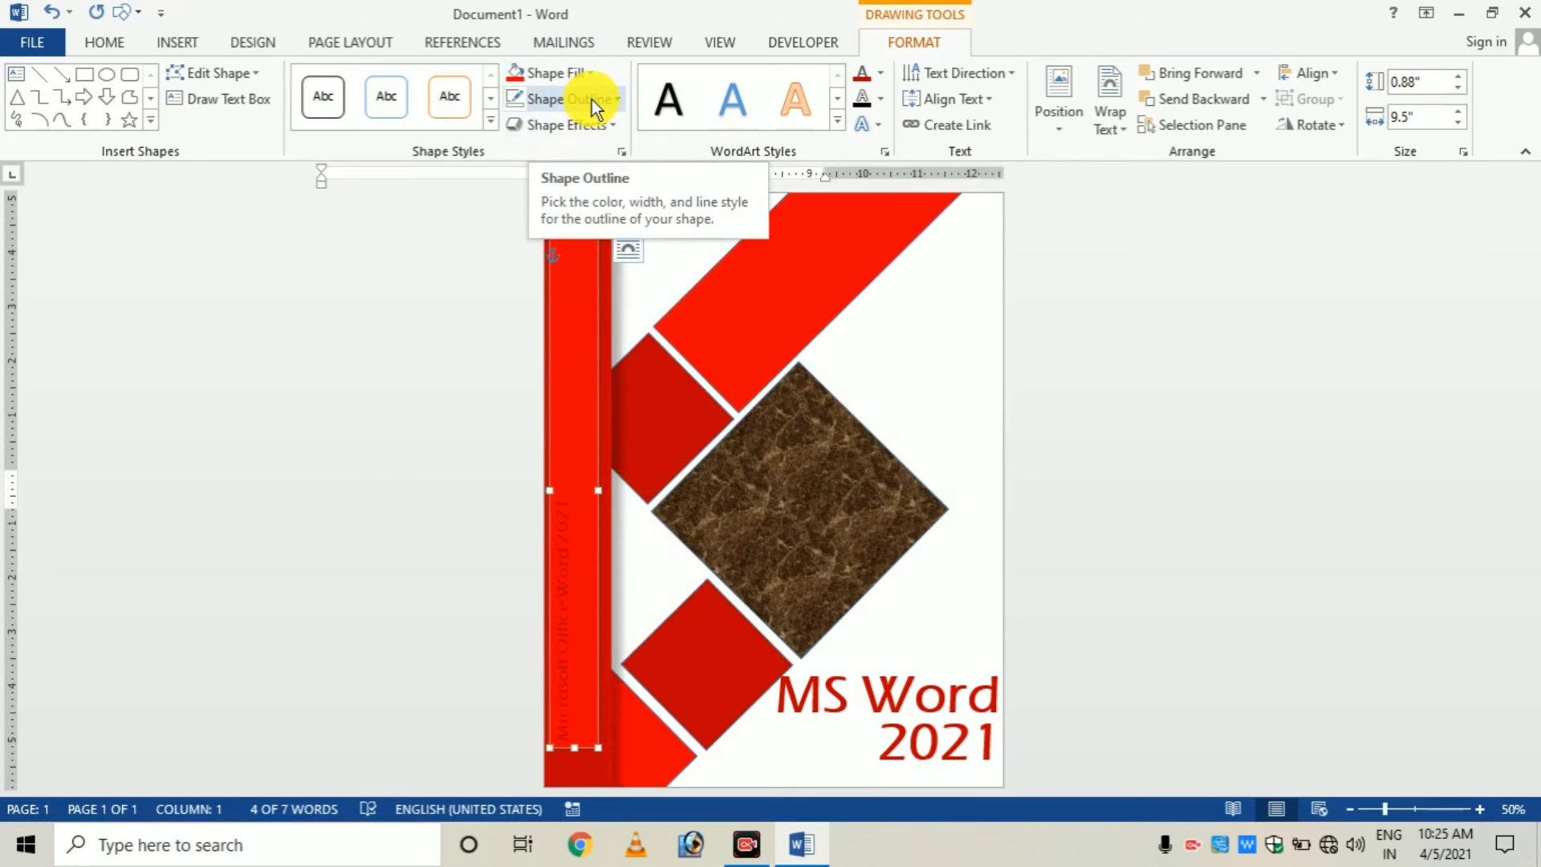
Step: Give the caption the orange WordArt style with No Fill, and shift it down the sidebar
click(837, 120)
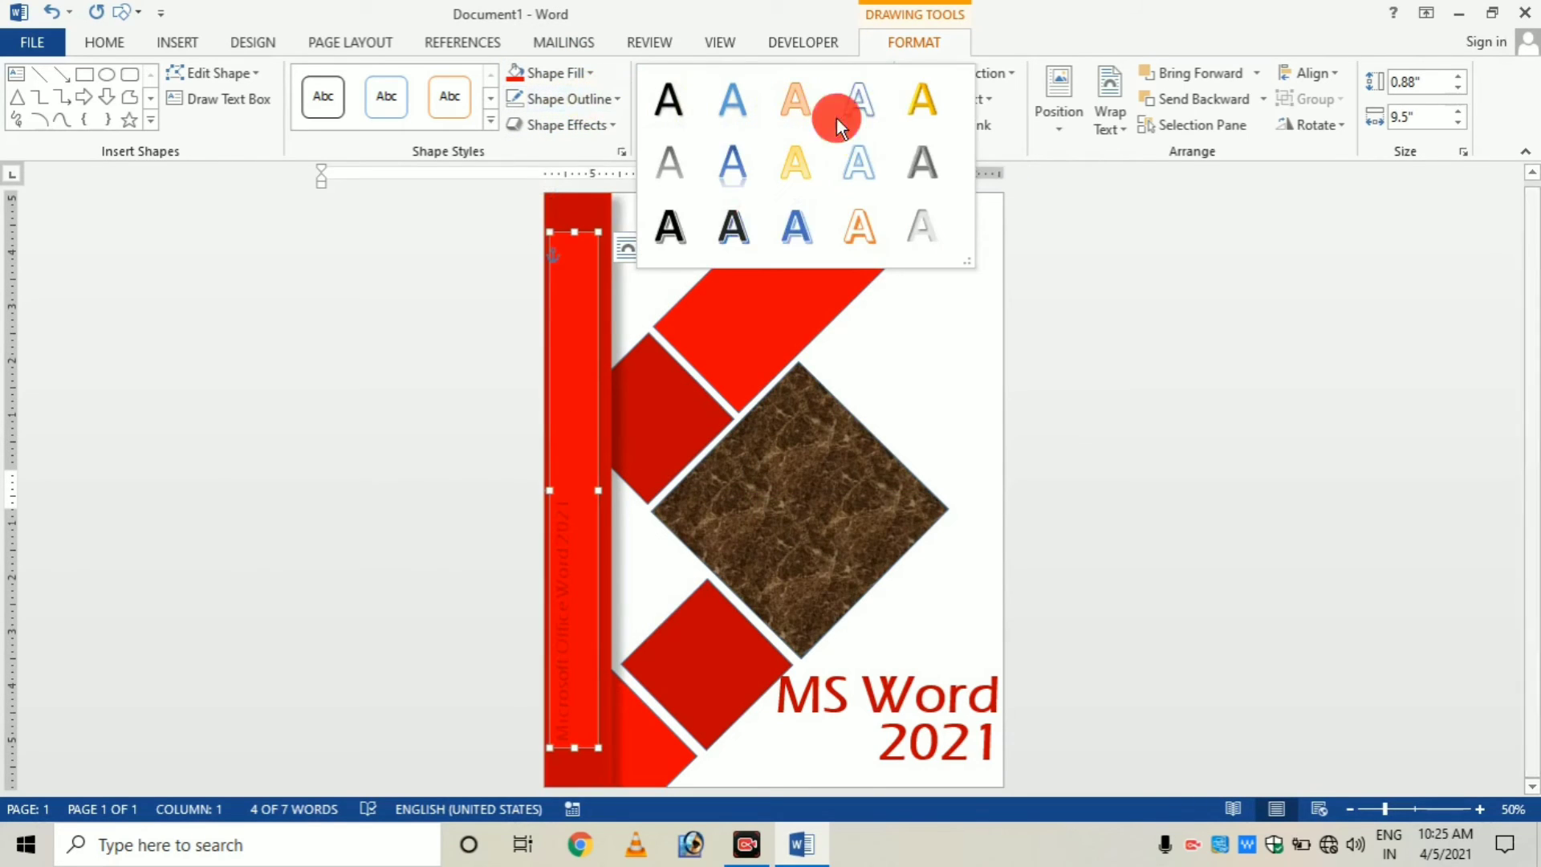
click(791, 108)
click(591, 72)
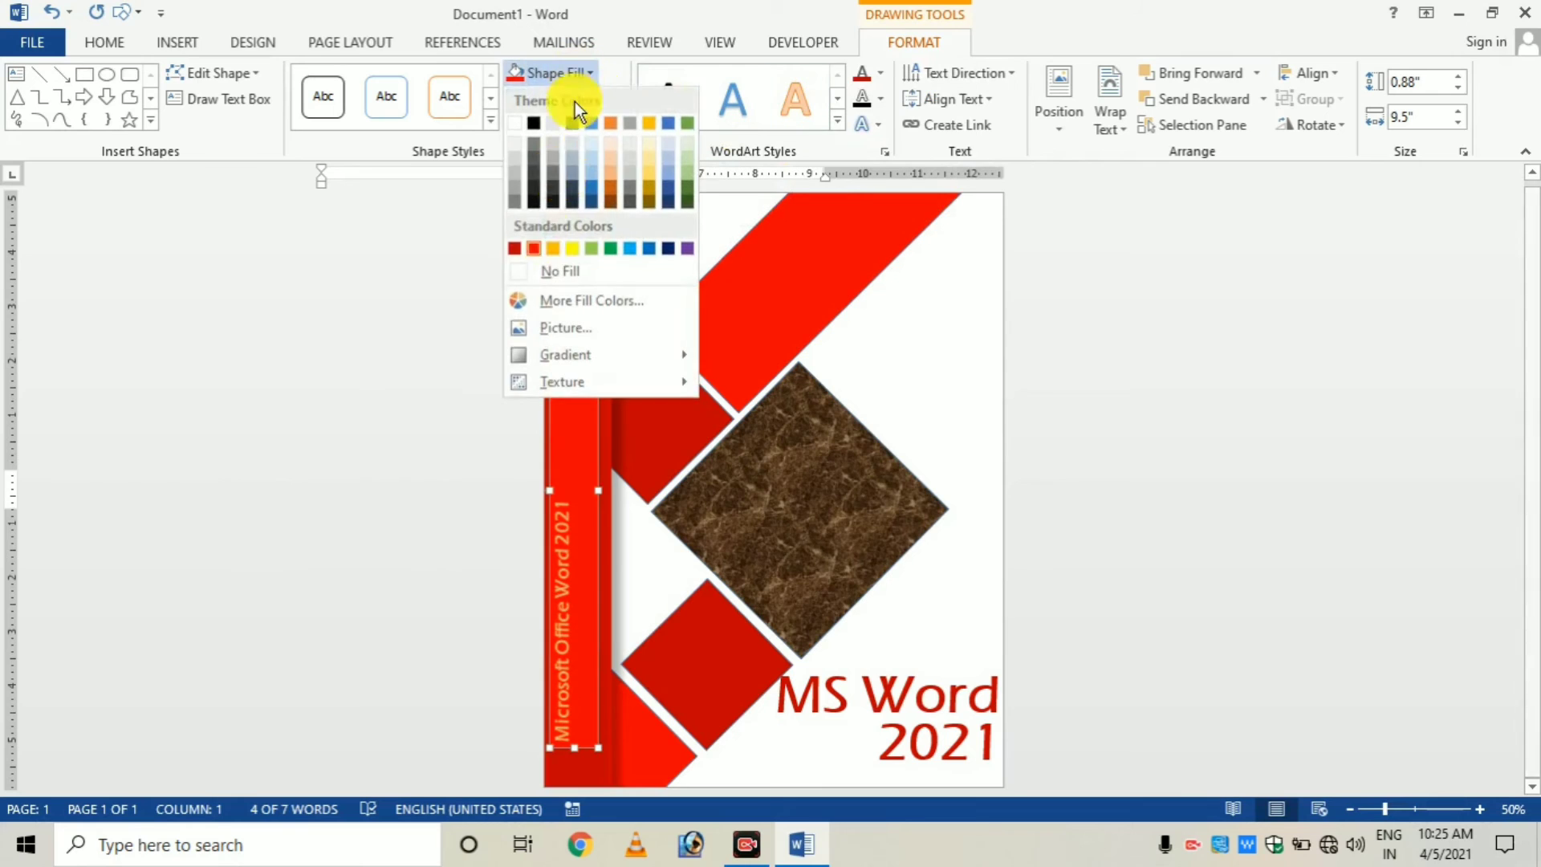
click(532, 273)
mouse_move(562, 231)
mouse_down()
mouse_move(560, 276)
mouse_move(575, 266)
mouse_move(566, 518)
mouse_move(569, 218)
mouse_up()
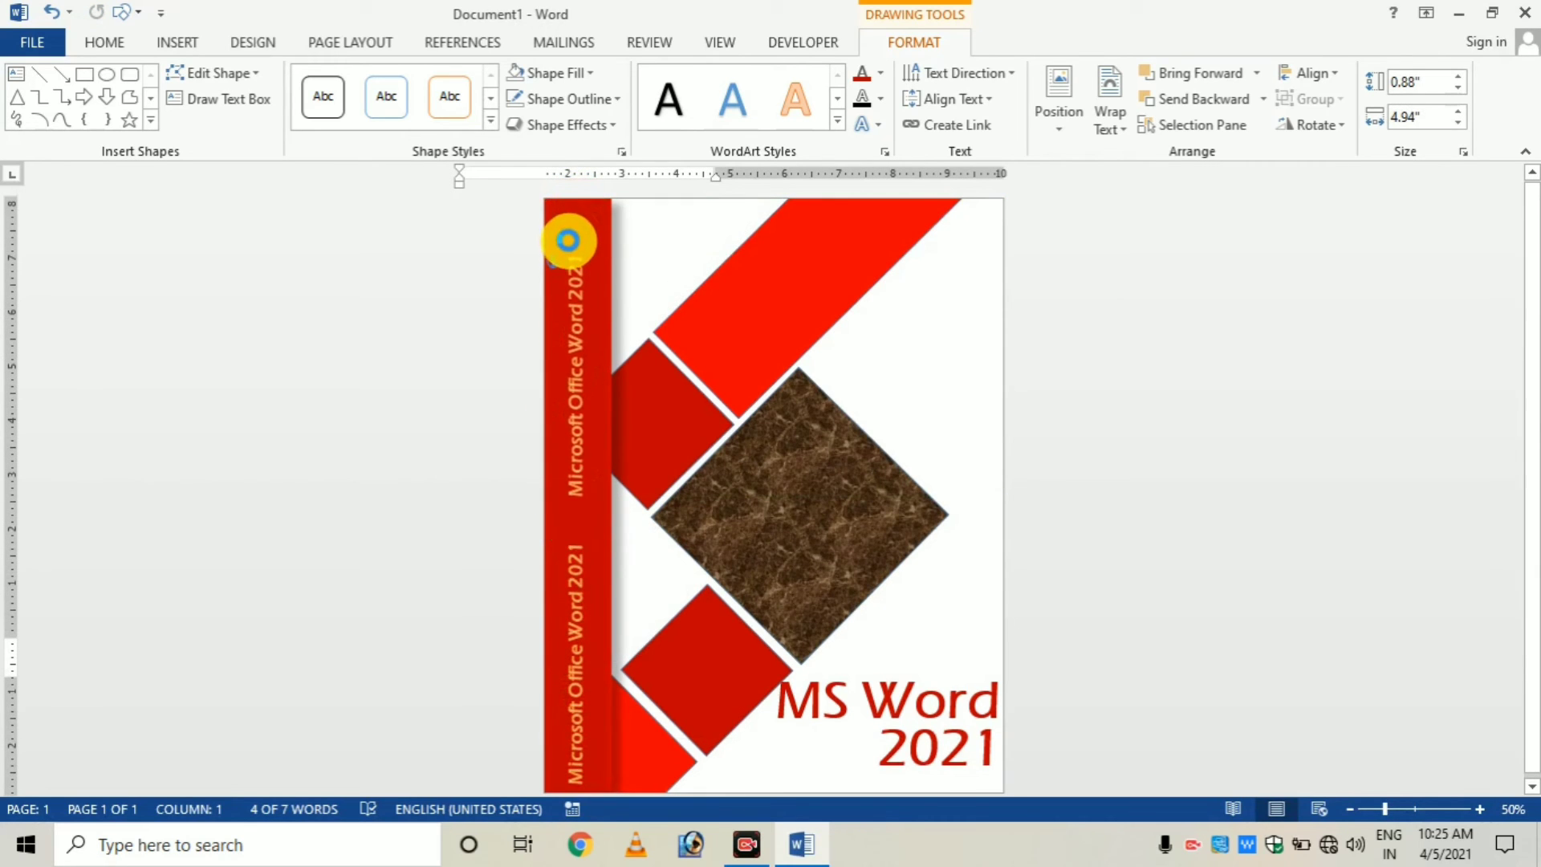
Step: Lower the copied caption slightly and nudge the upper caption left into the sidebar
drag(569, 217, 570, 221)
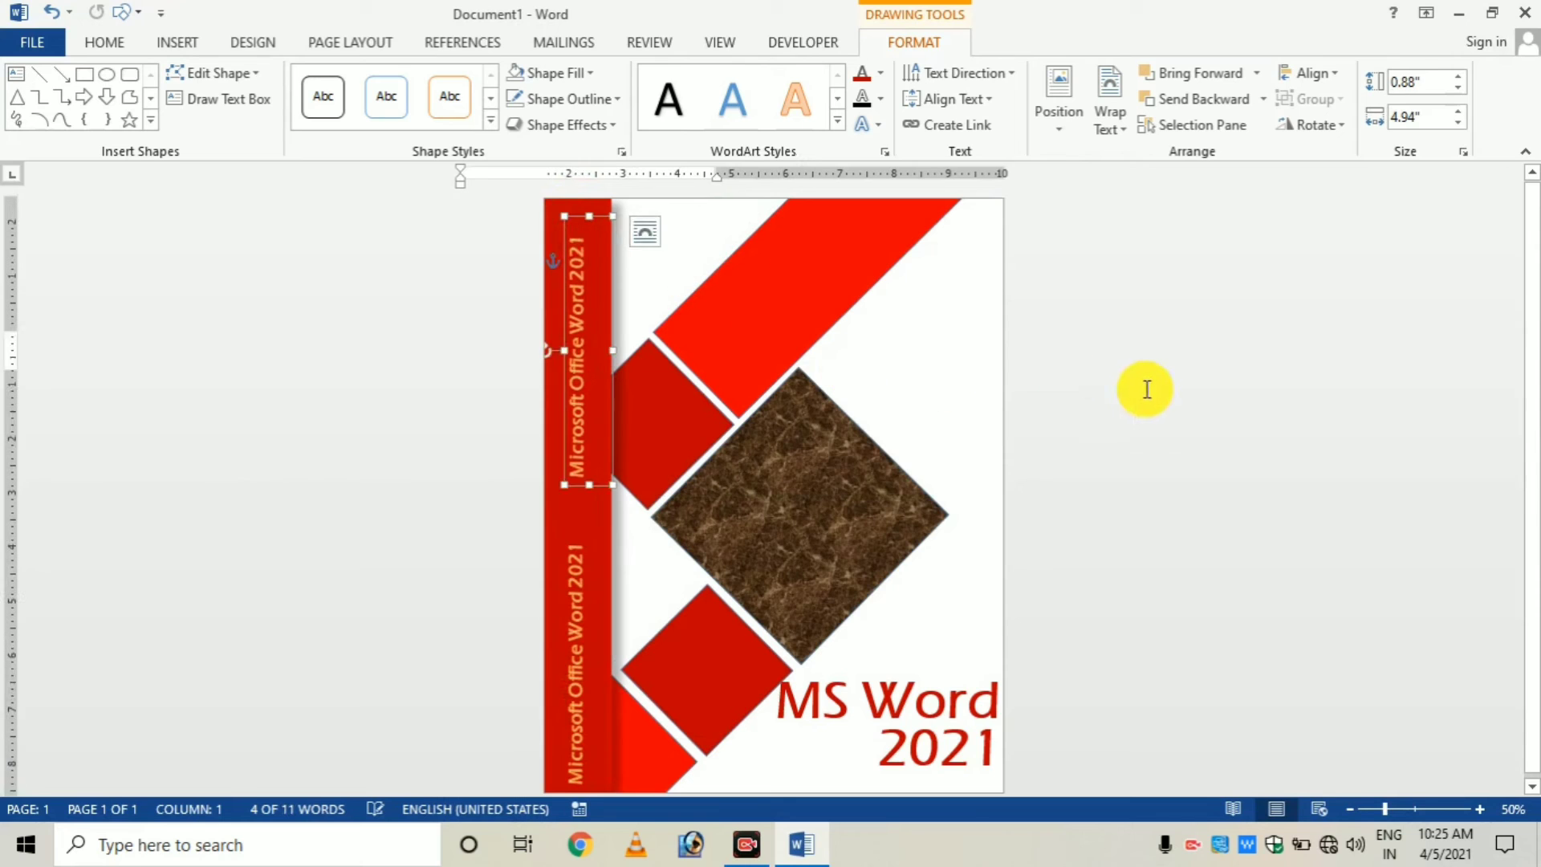
click(817, 460)
click(571, 558)
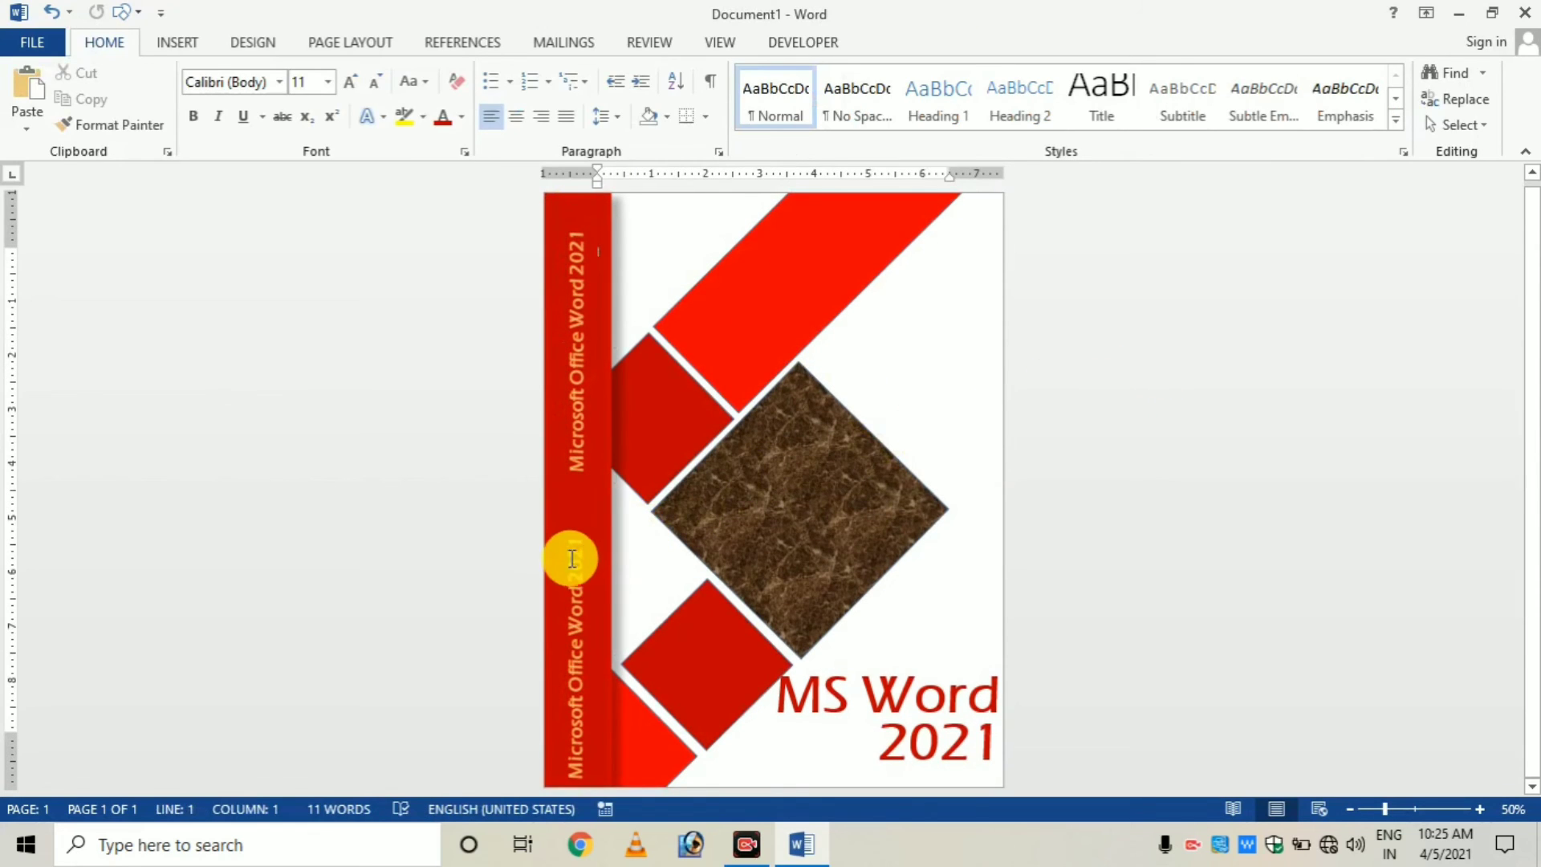
click(562, 459)
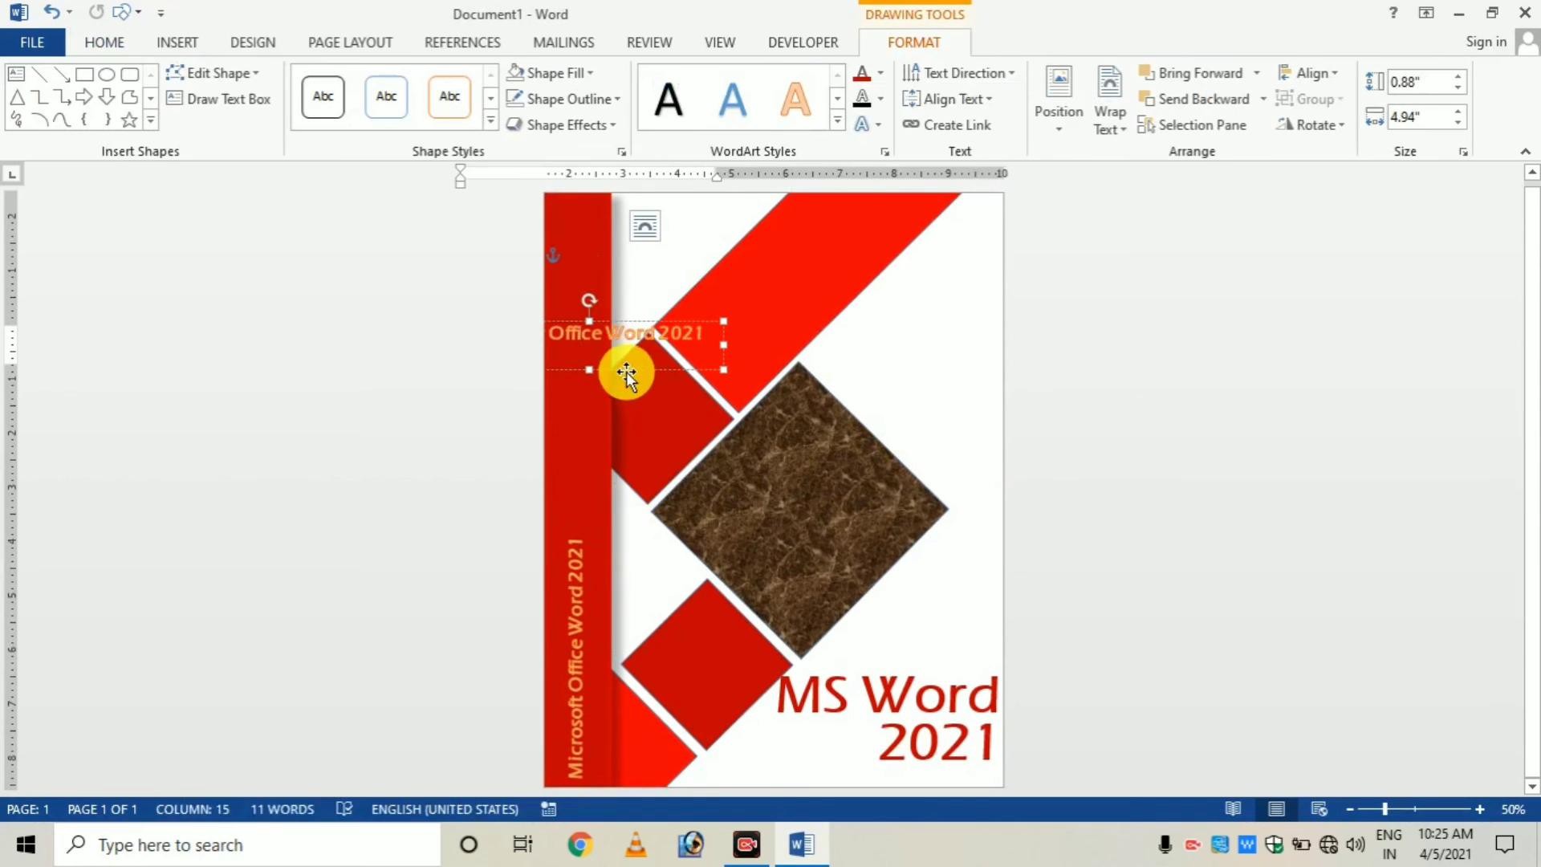
key(Left)
key(Left)
key(Left)
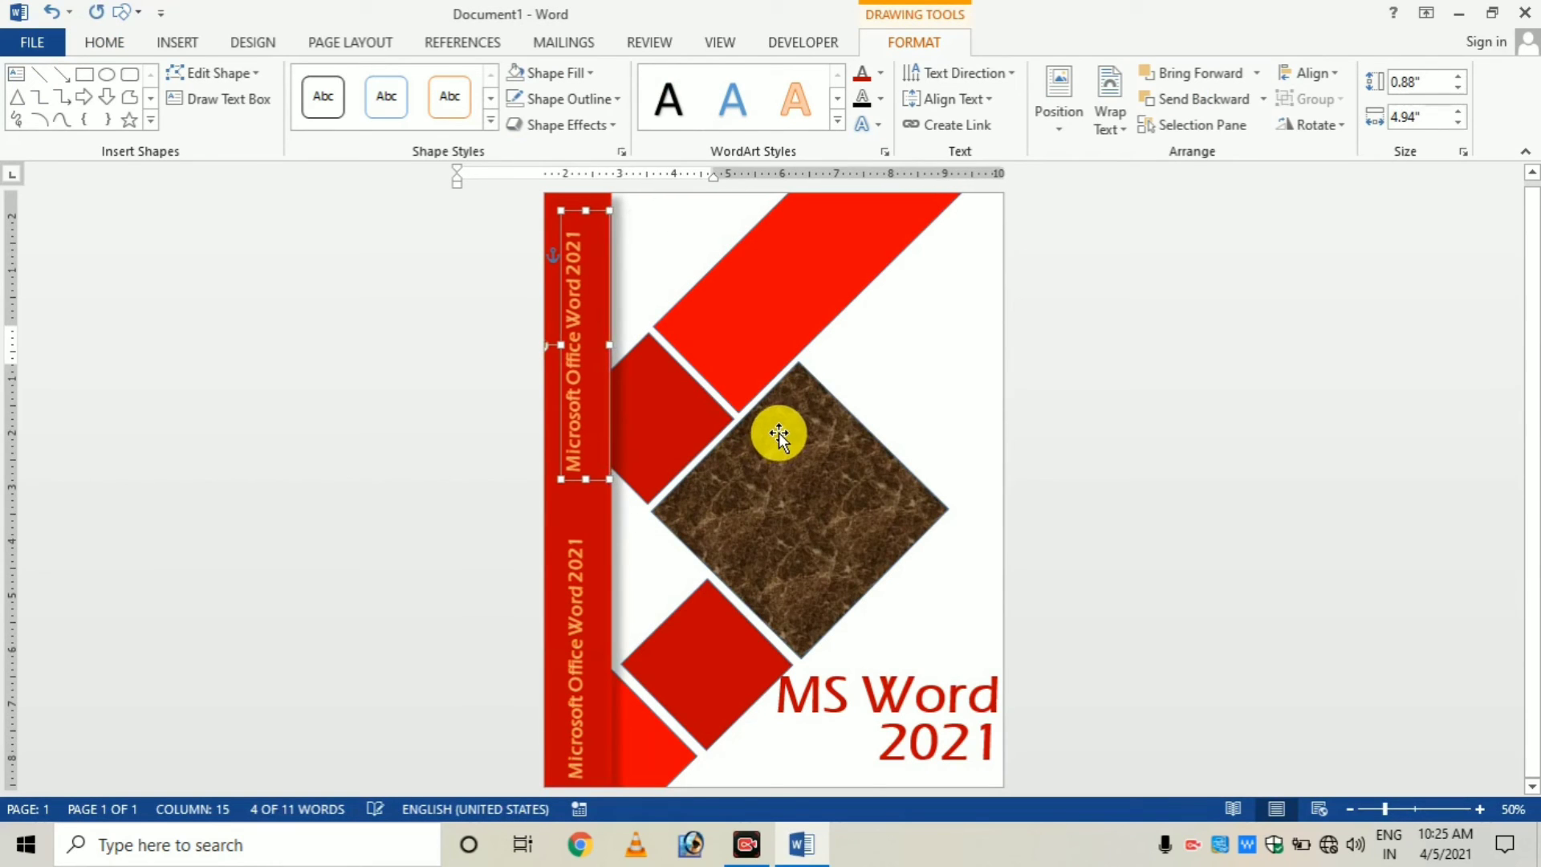
click(1049, 378)
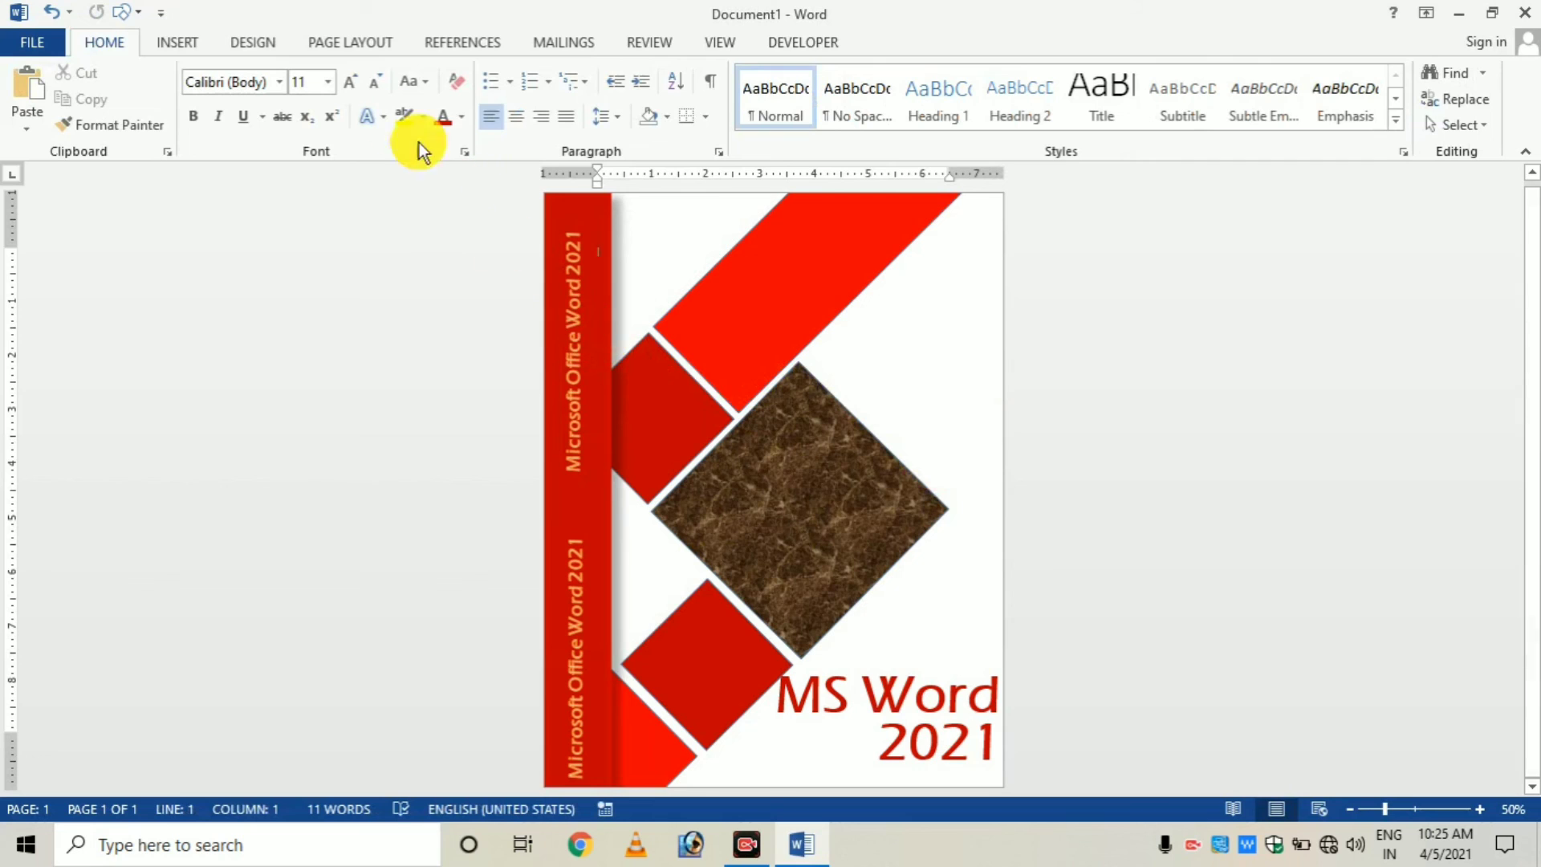
Step: Draw a small square, rotate it 45° into a diamond, and place it between the captions
click(139, 13)
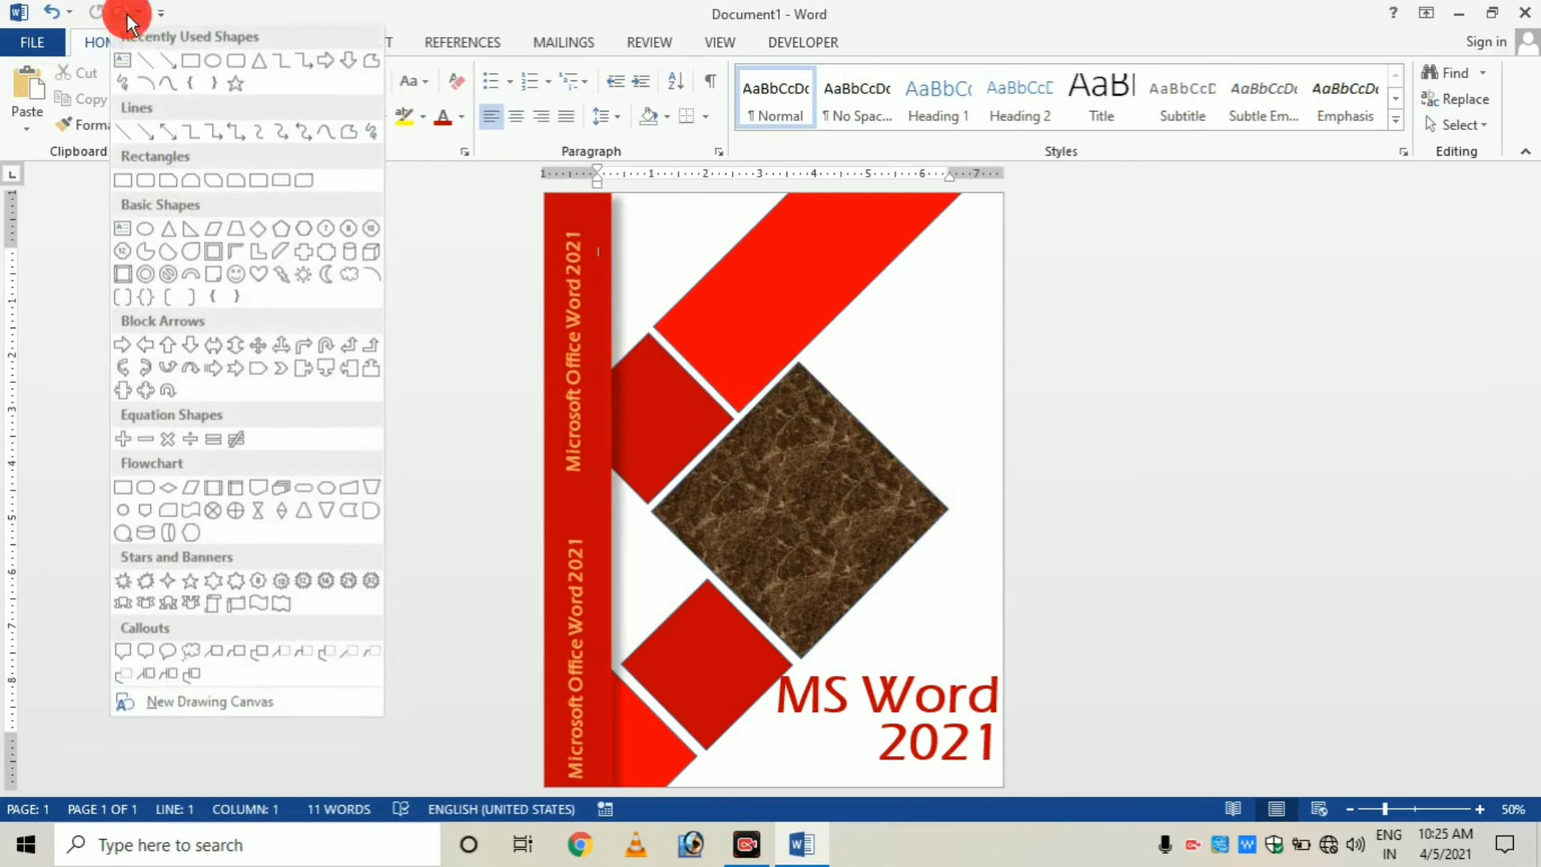
click(192, 65)
drag(561, 491, 600, 530)
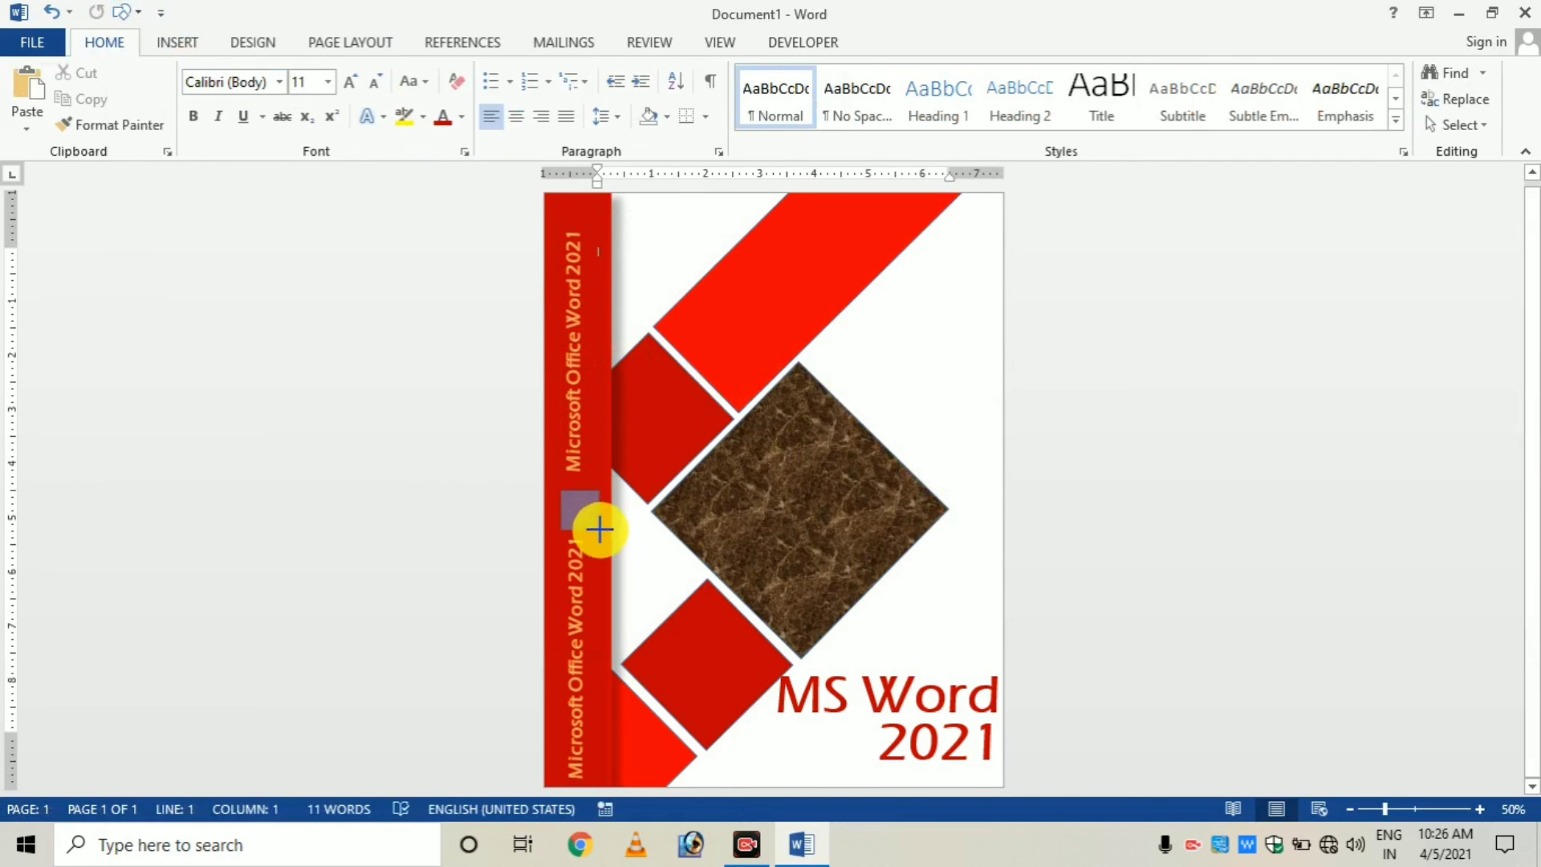
drag(582, 473, 612, 485)
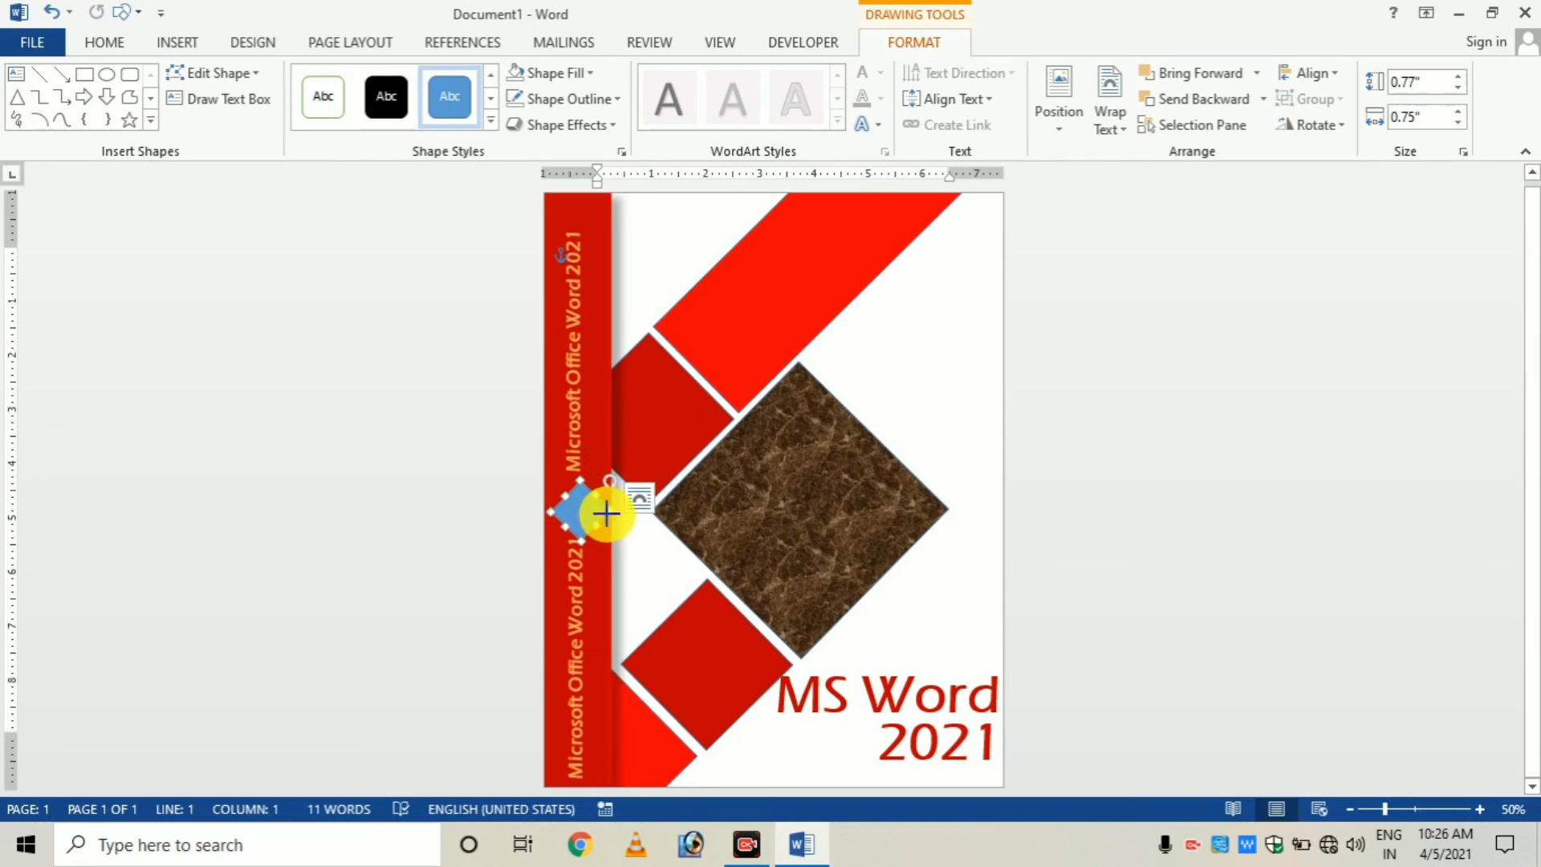
drag(606, 513, 572, 506)
Step: Apply an orange shape style to the diamond, fill it red, and set its outline
click(554, 74)
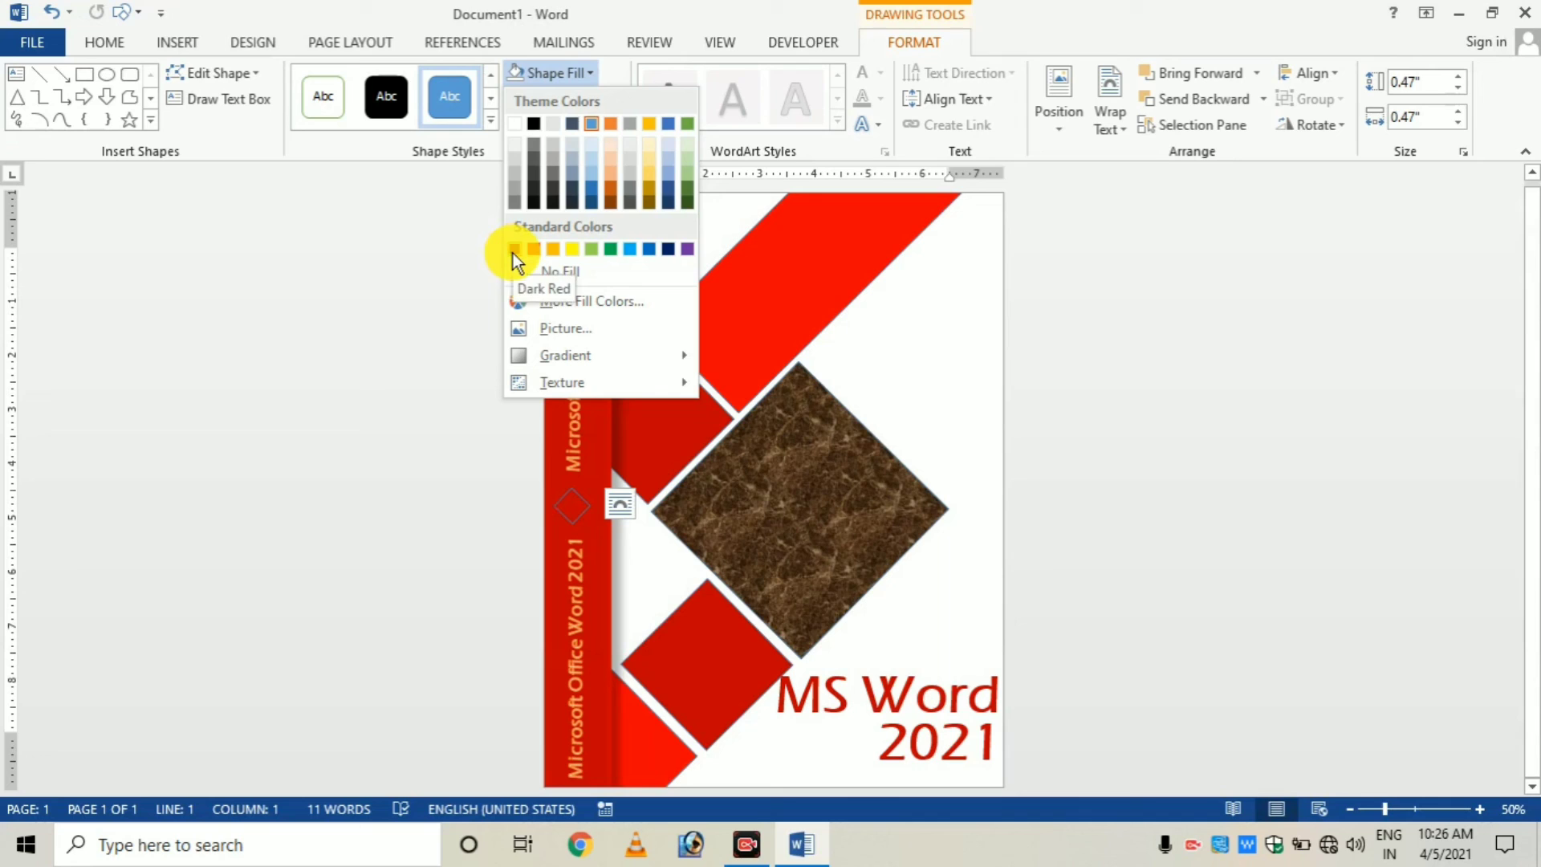
click(570, 273)
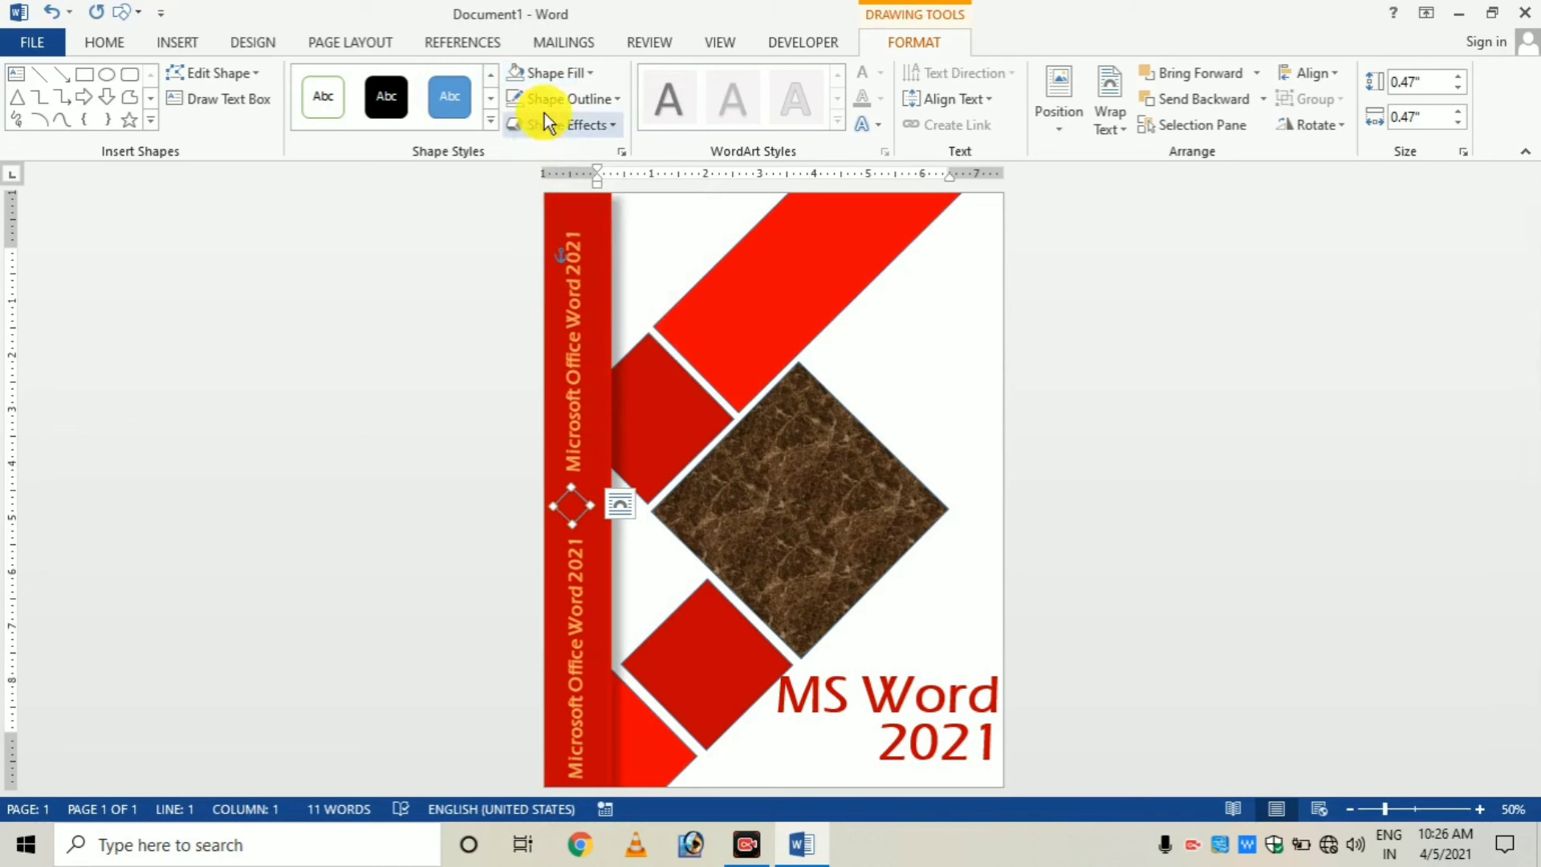
click(490, 121)
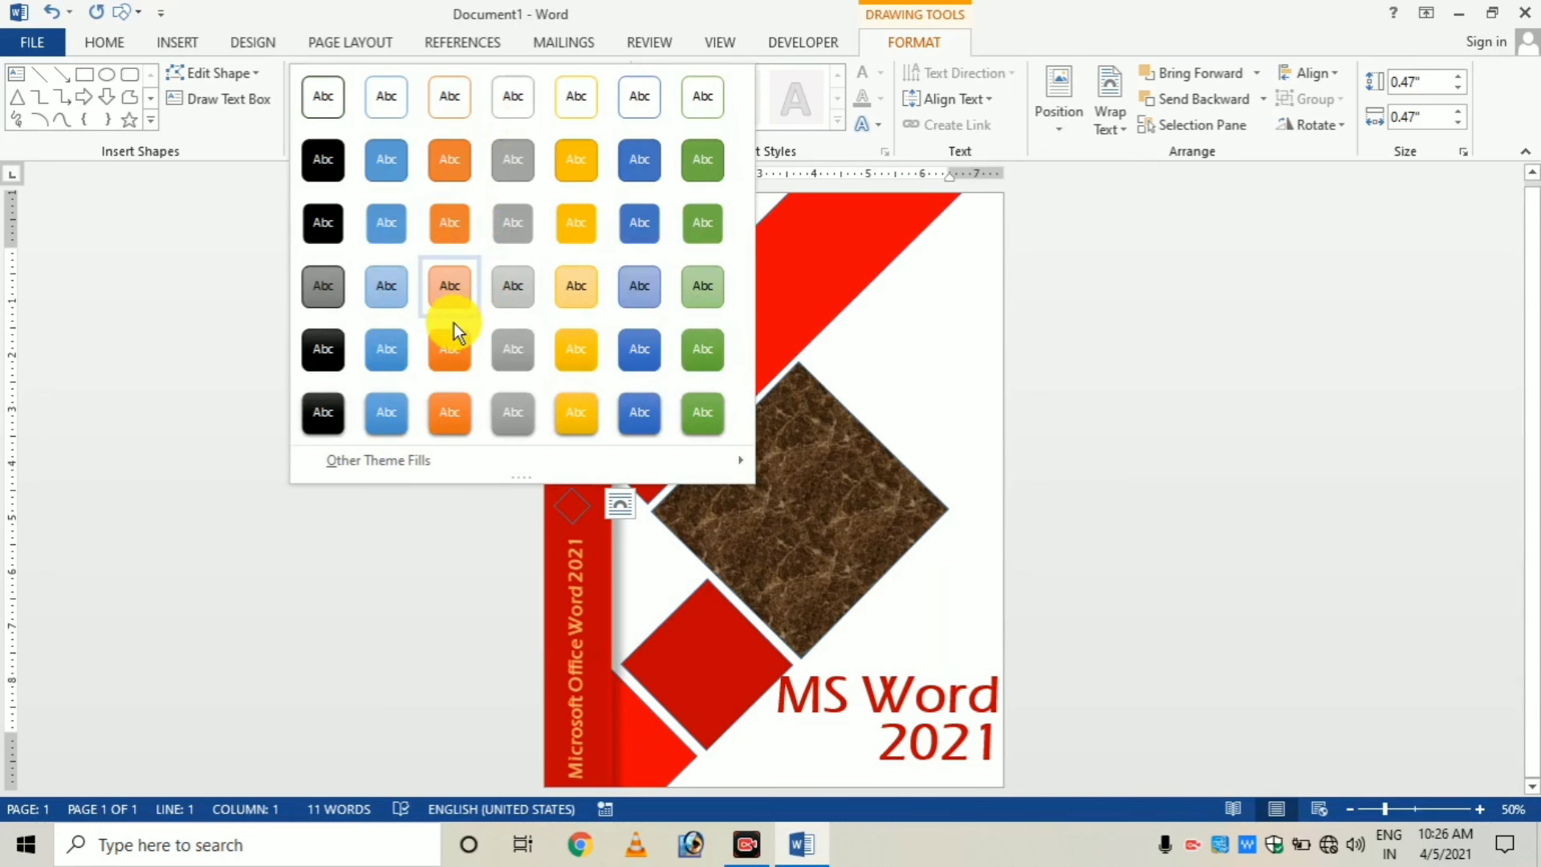
click(448, 348)
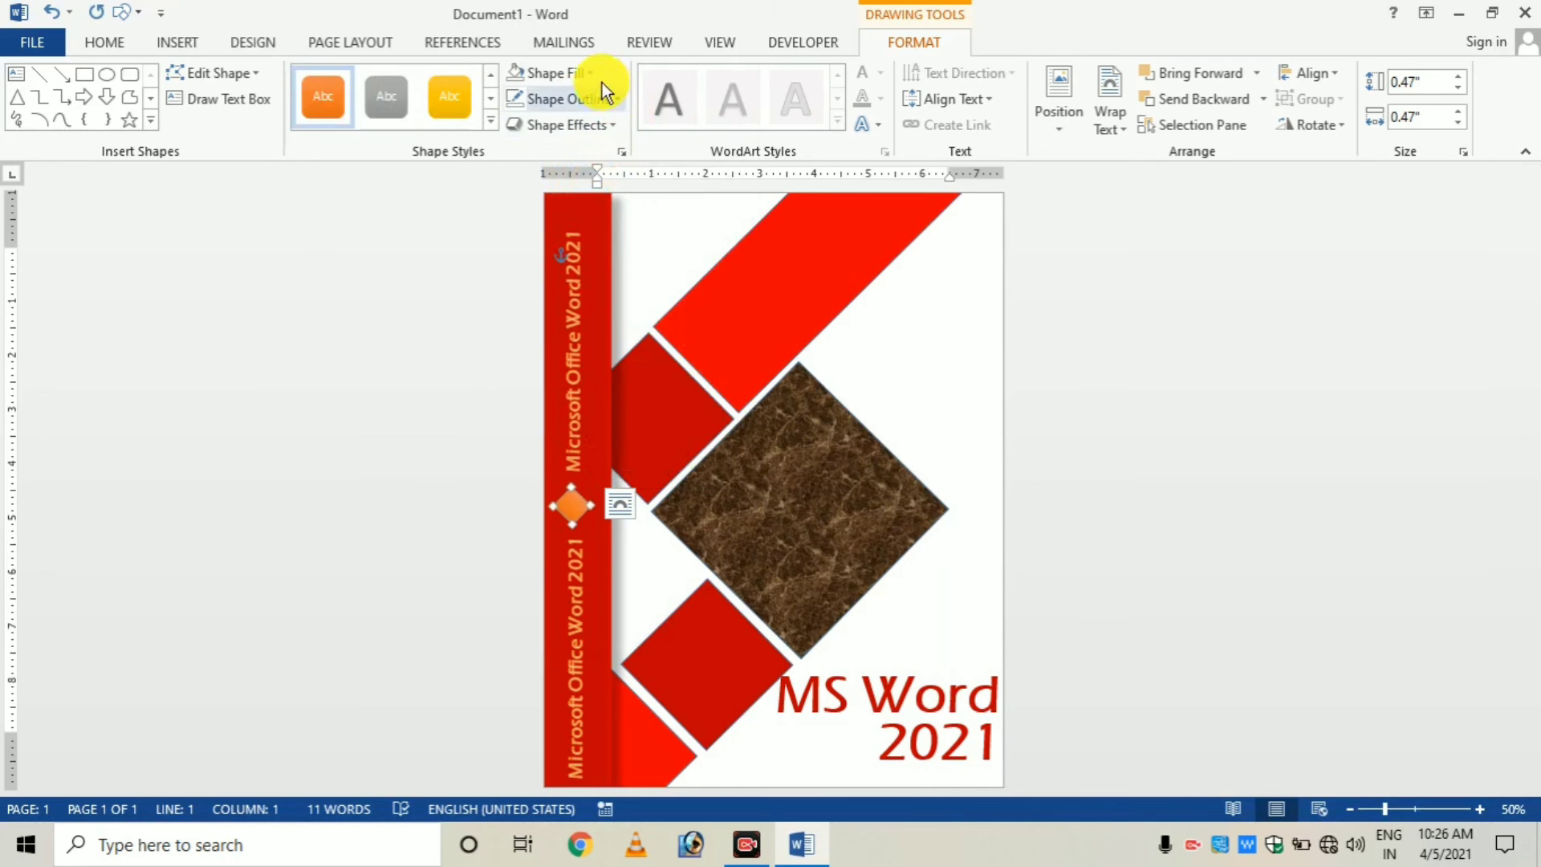
click(581, 75)
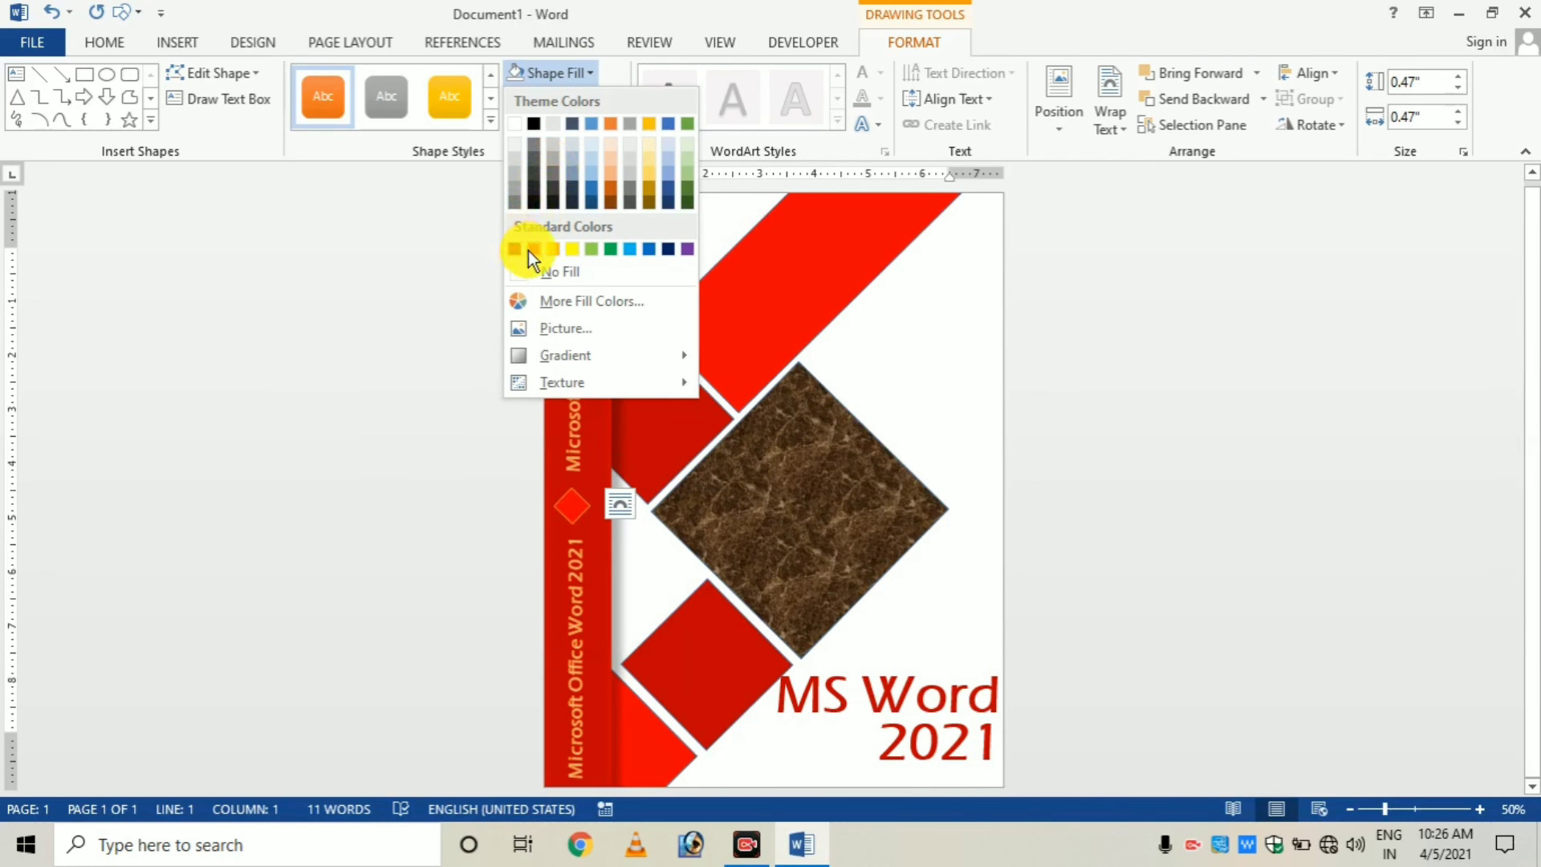
click(528, 251)
click(562, 99)
click(530, 295)
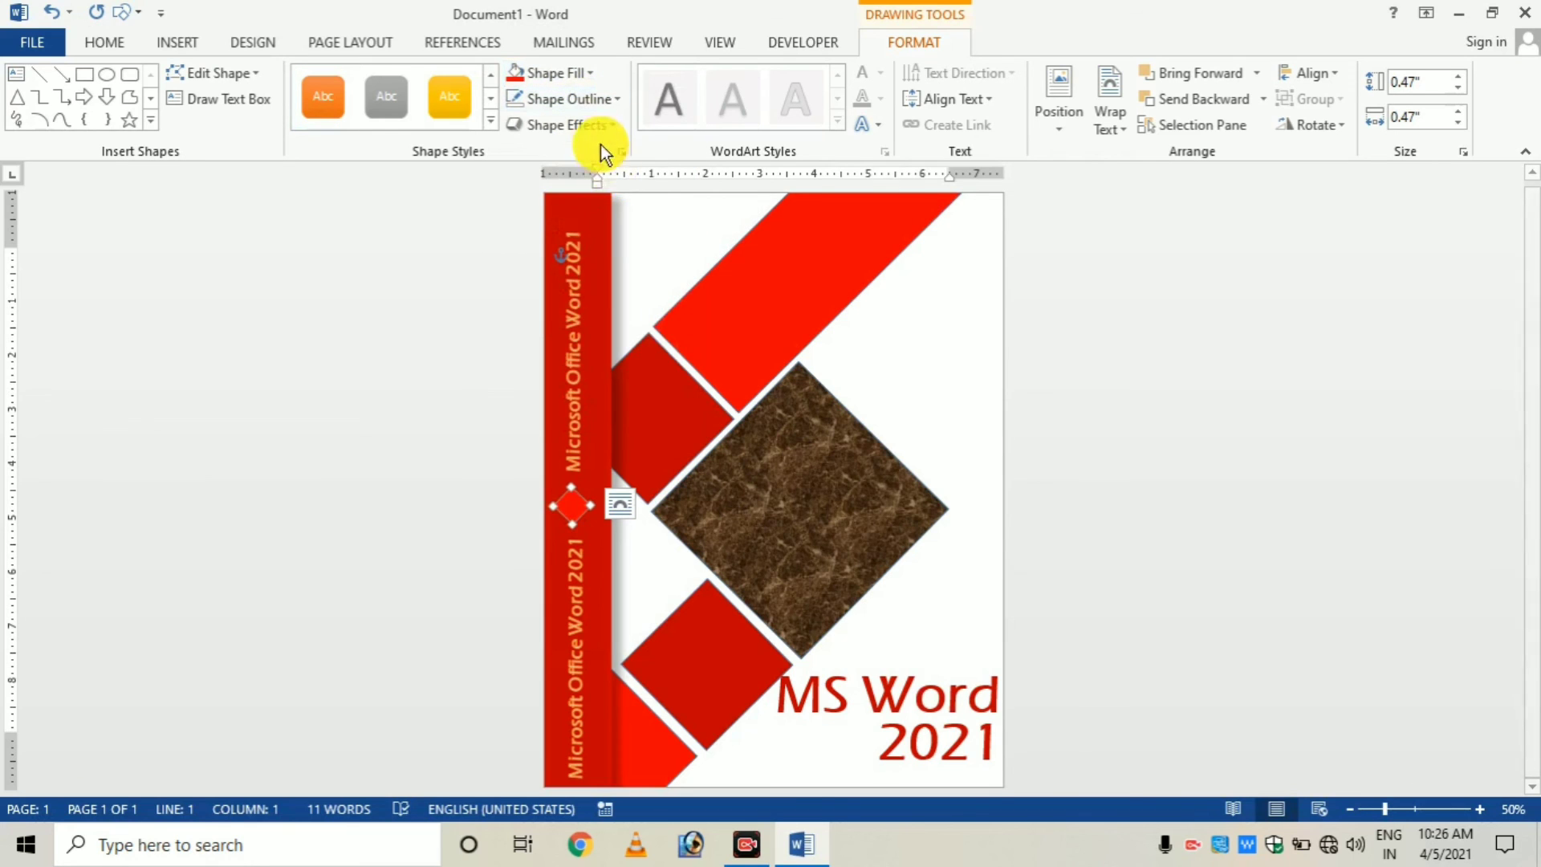
click(567, 124)
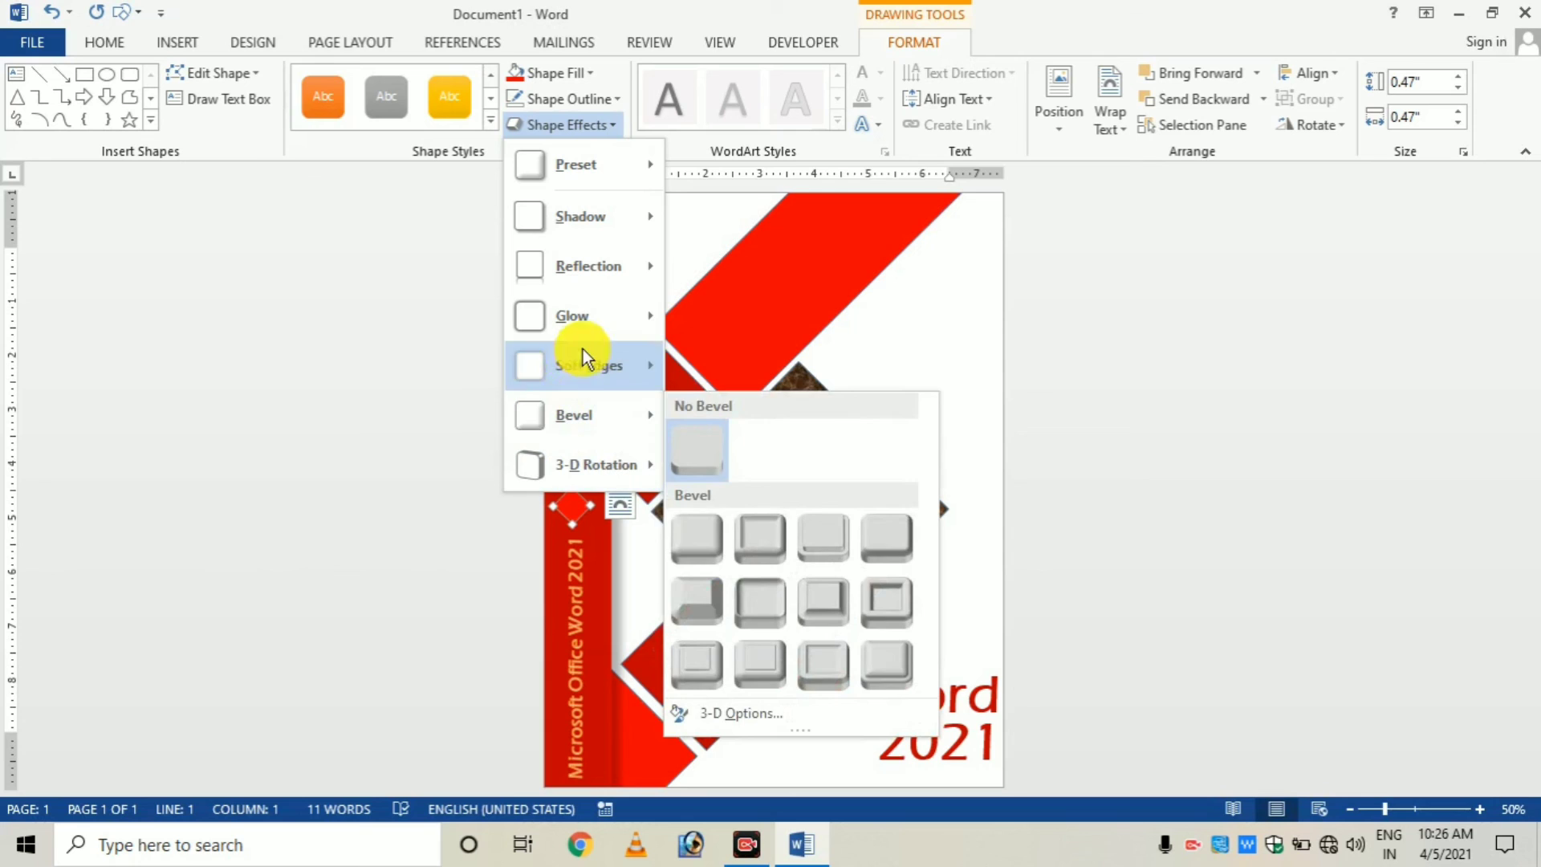
mouse_move(578, 215)
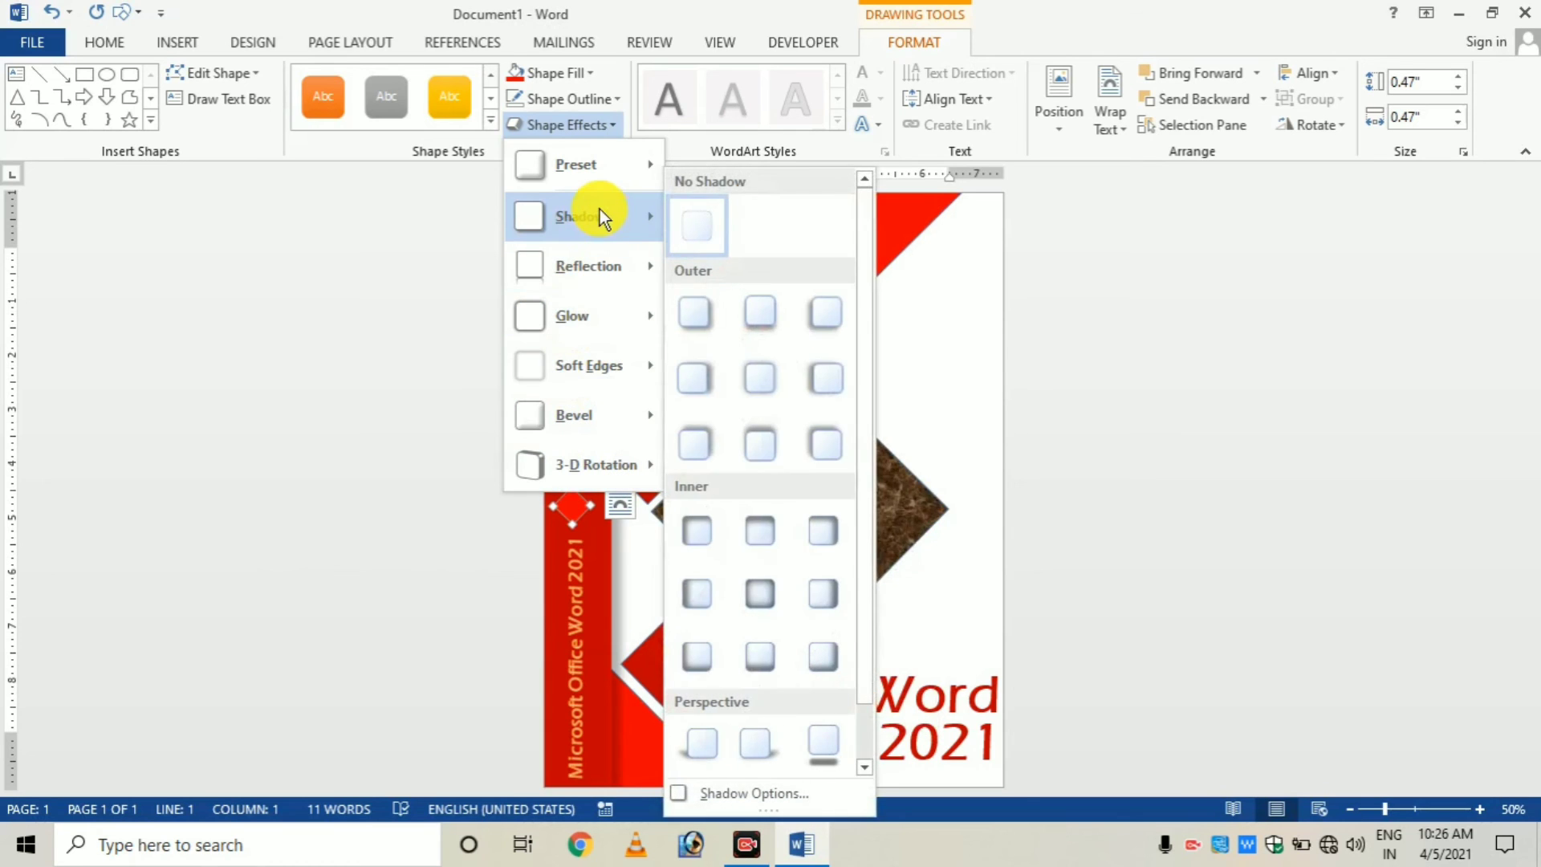
Step: Apply an outer shadow preset to the red diamond and deselect it
click(760, 319)
click(1034, 414)
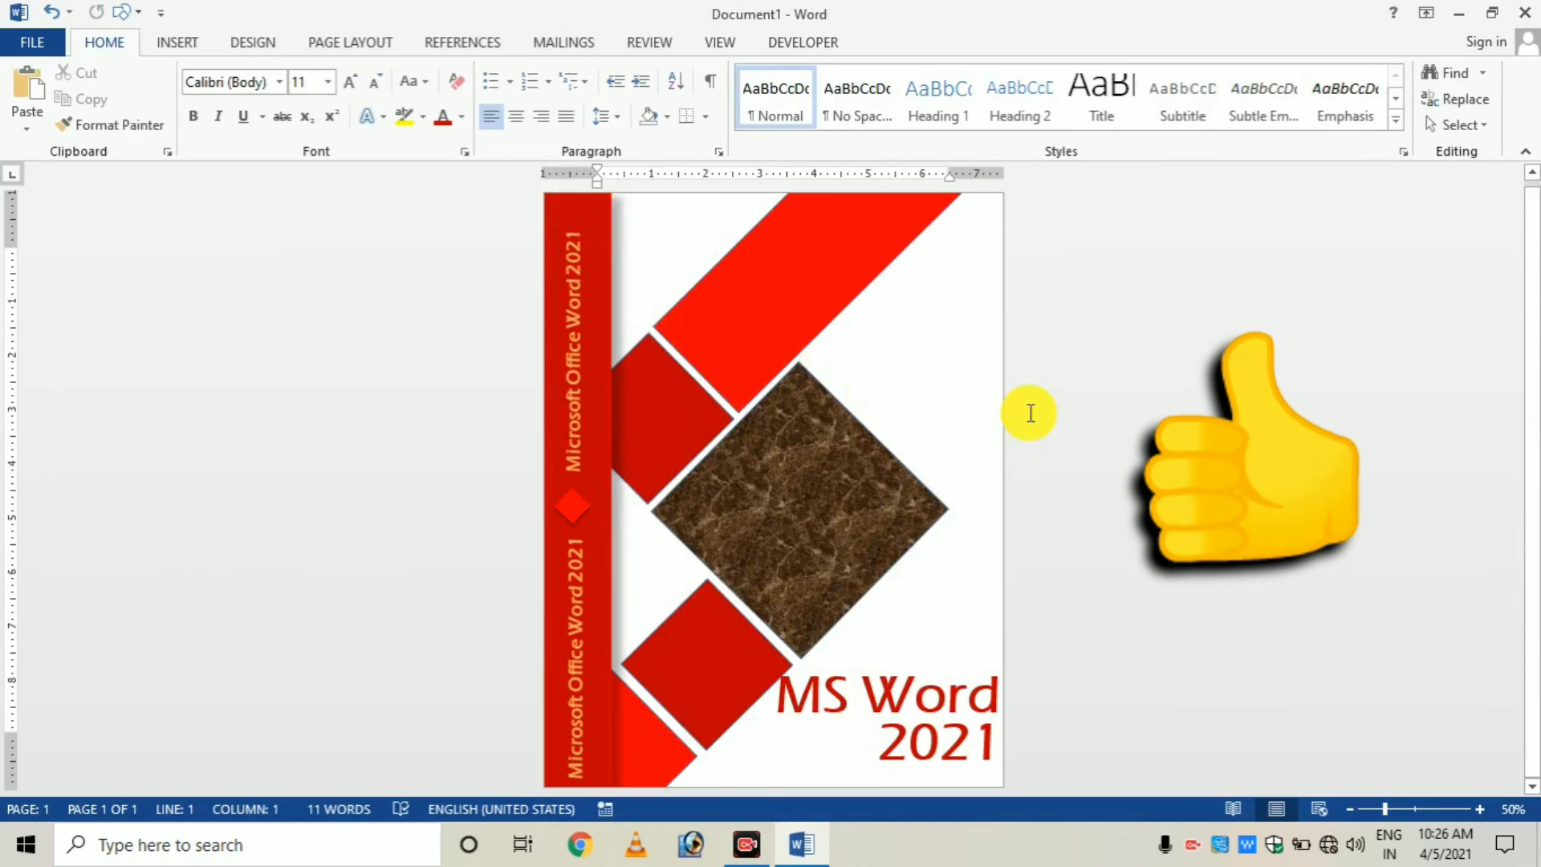